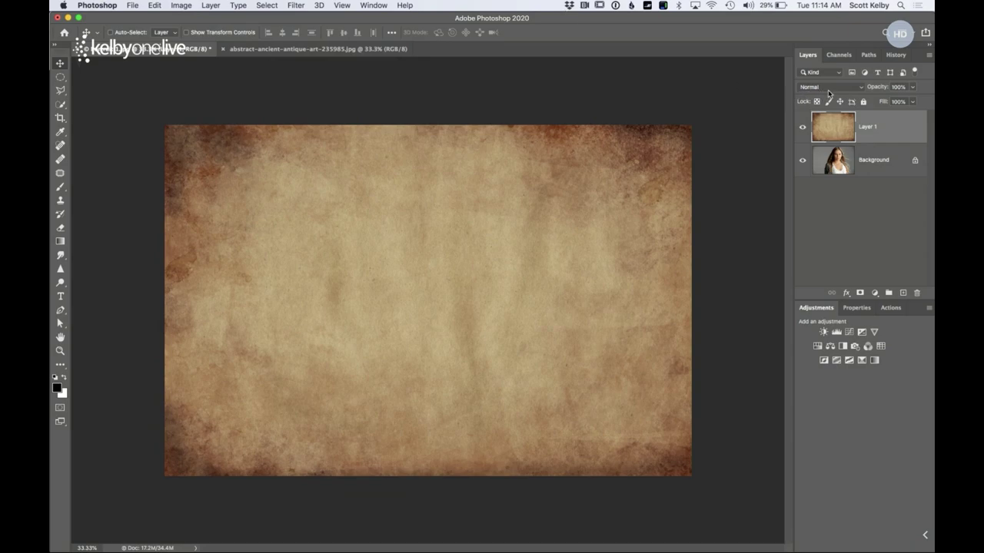
Compare the portrait with and without the paper texture layer covering it
click(858, 89)
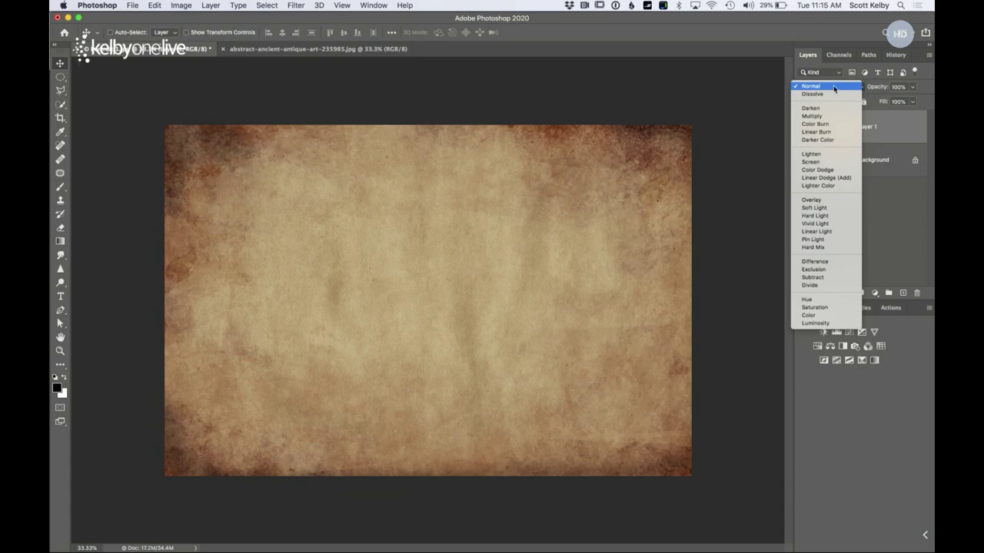
click(733, 104)
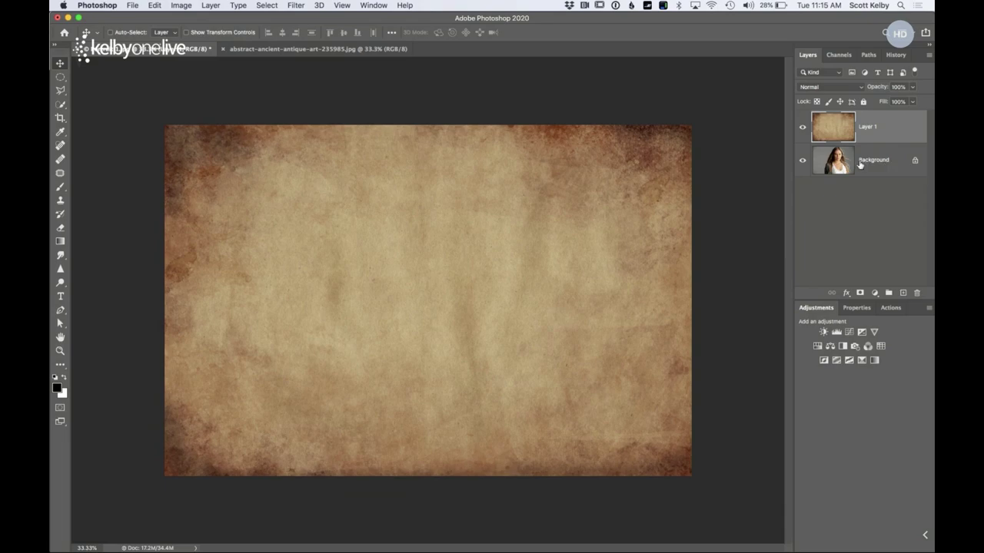
click(803, 129)
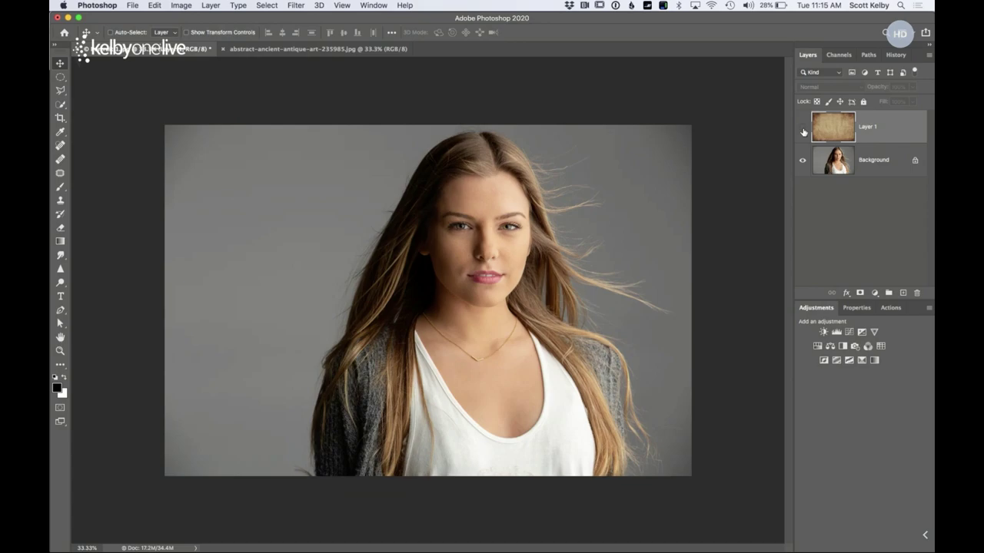
click(803, 128)
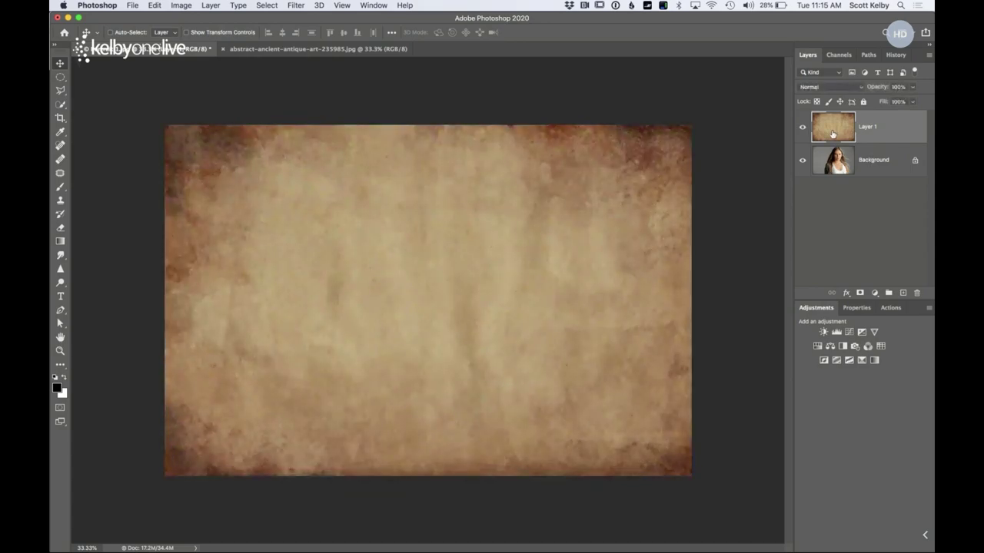
Set the paper texture layer's blend mode to Overlay and compare the portrait with and without the texture
click(857, 88)
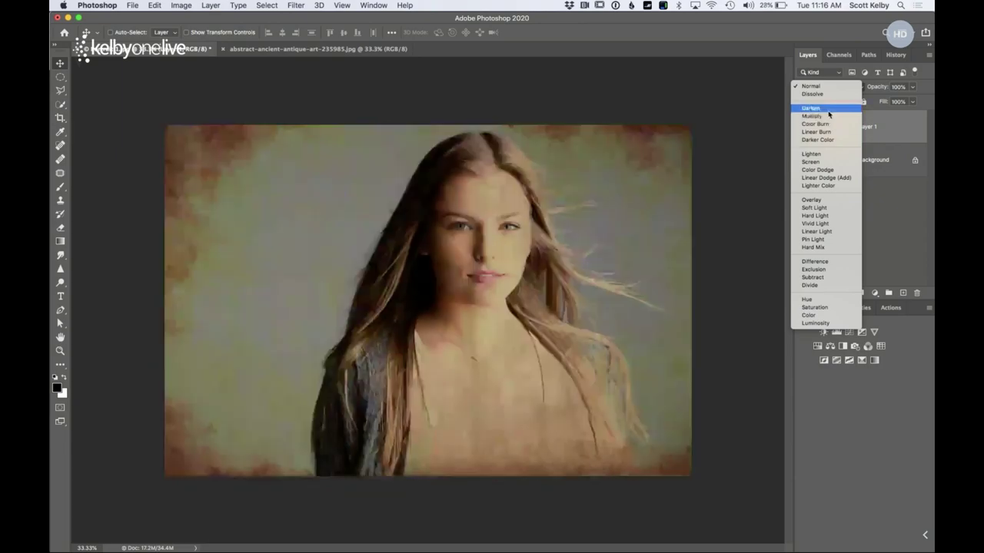
click(830, 87)
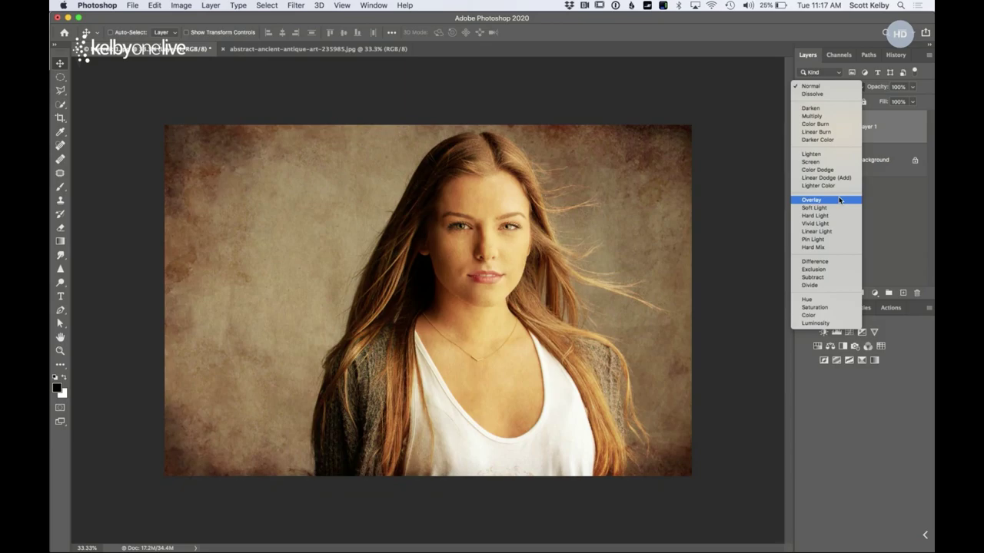
click(840, 200)
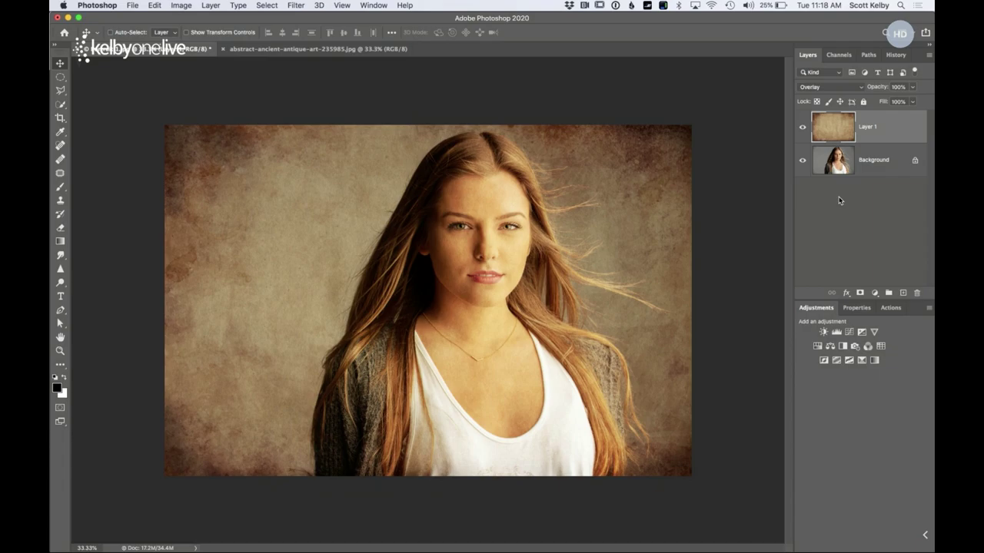
click(802, 129)
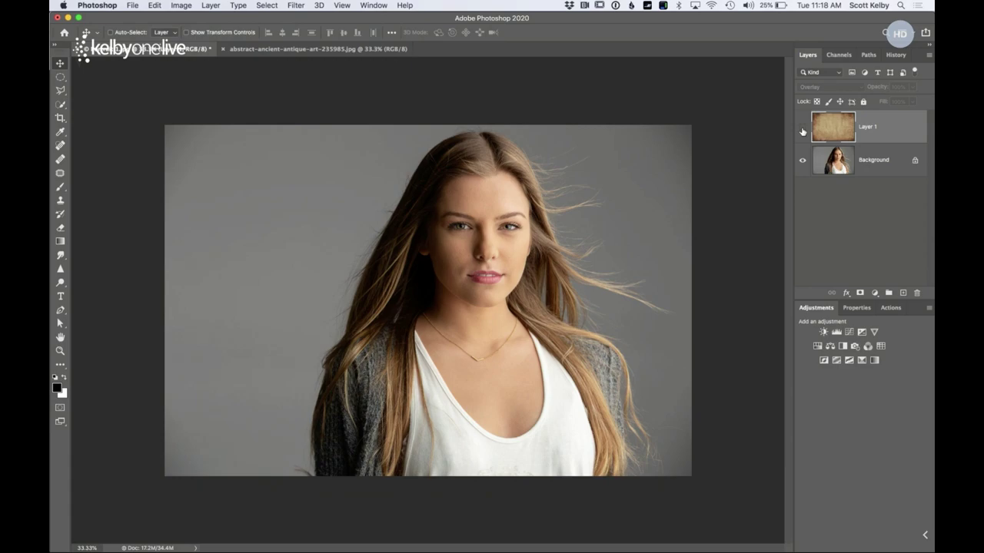
click(802, 130)
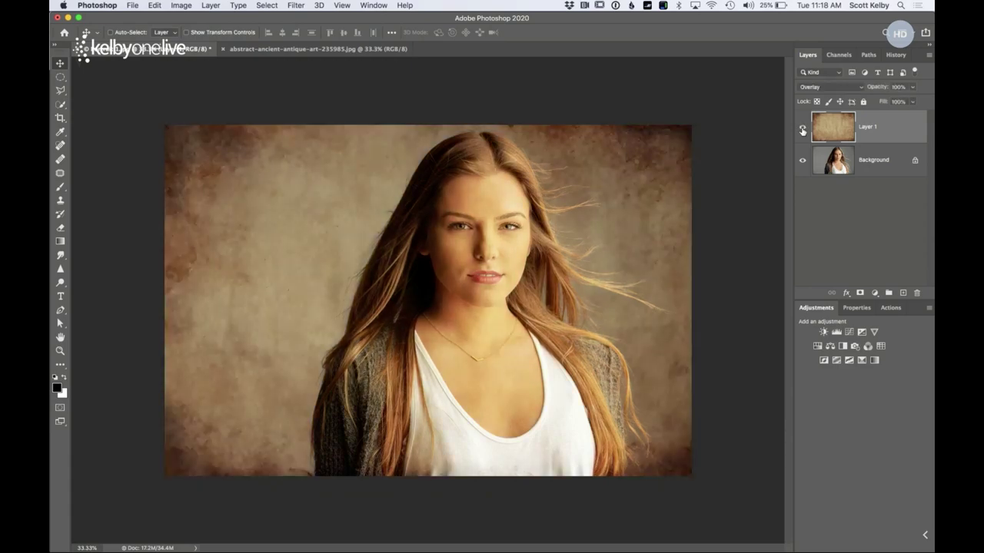
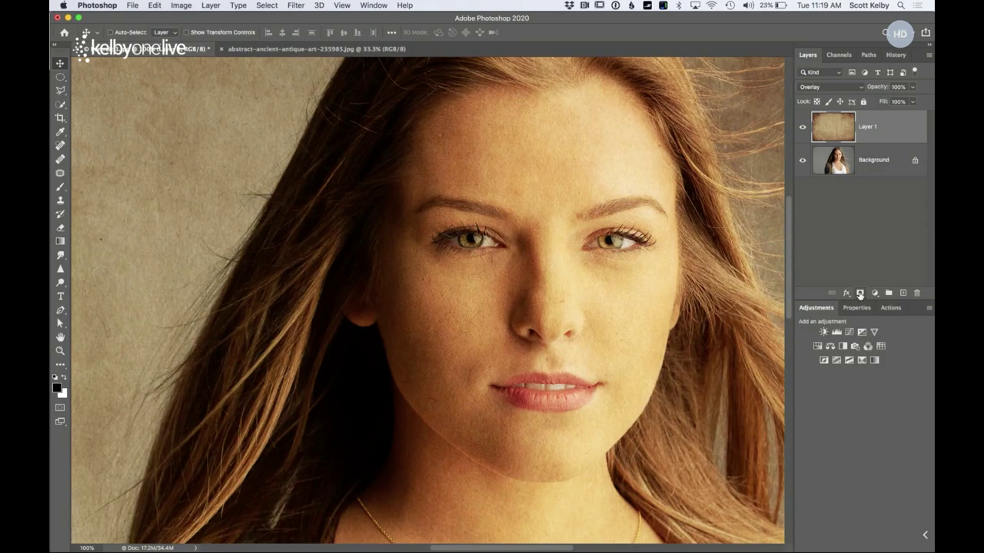
Add a white layer mask to the paper texture layer
click(860, 294)
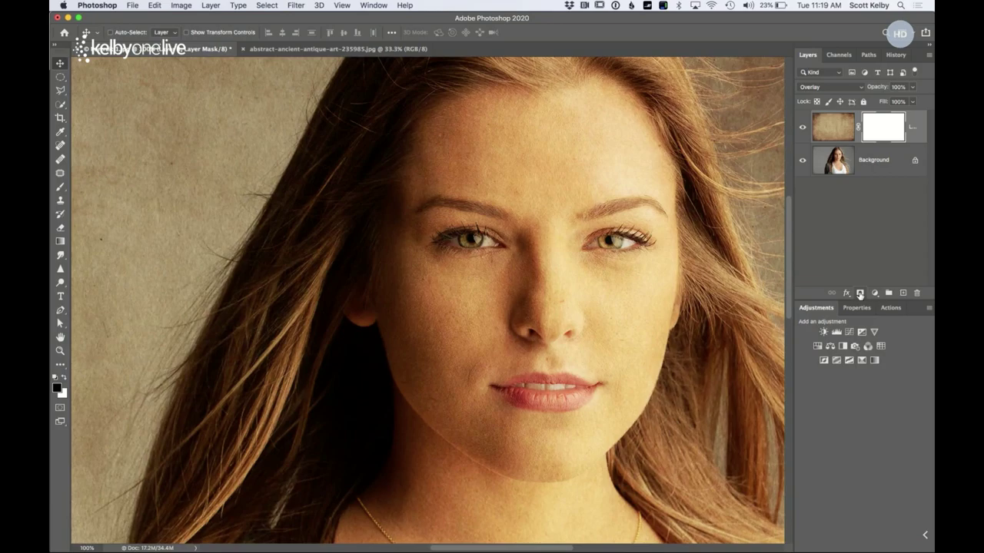
key(super+minus)
key(super+minus)
key(super+minus)
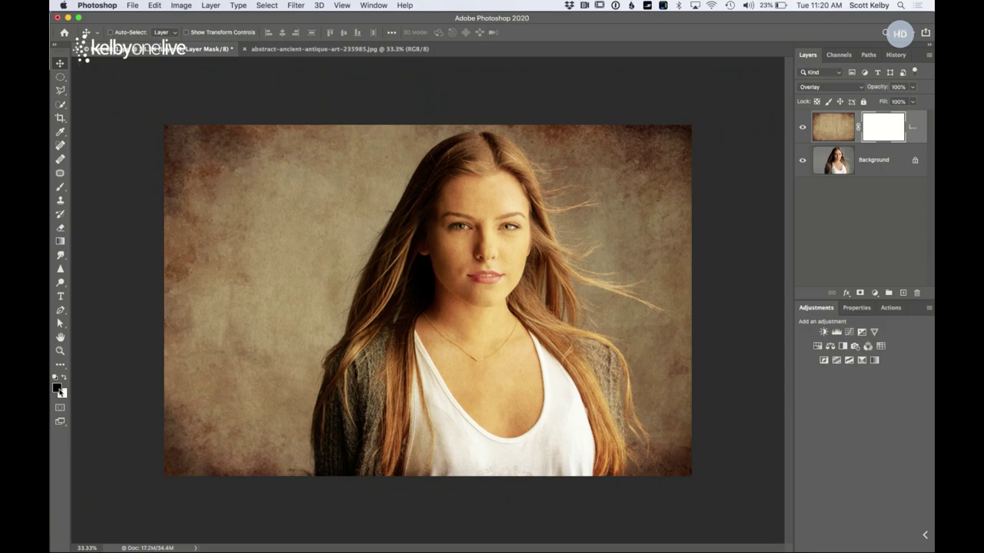
Choose the Brush tool with a soft round tip at 0% hardness
click(60, 188)
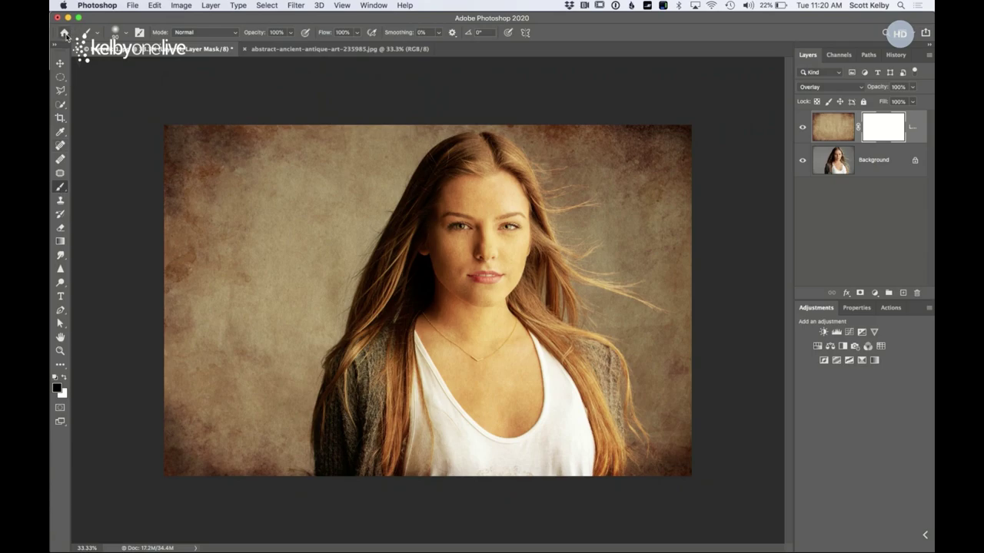
click(125, 36)
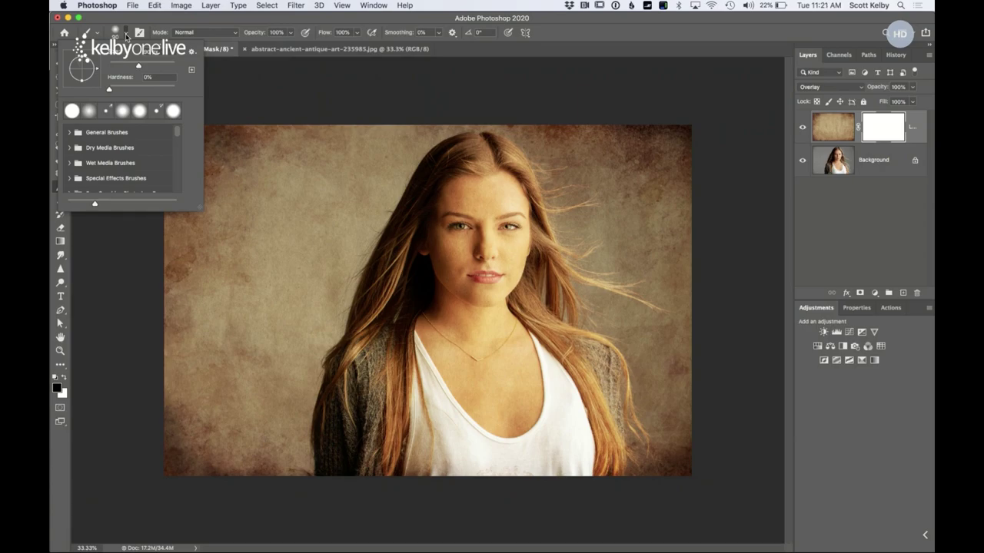
click(89, 114)
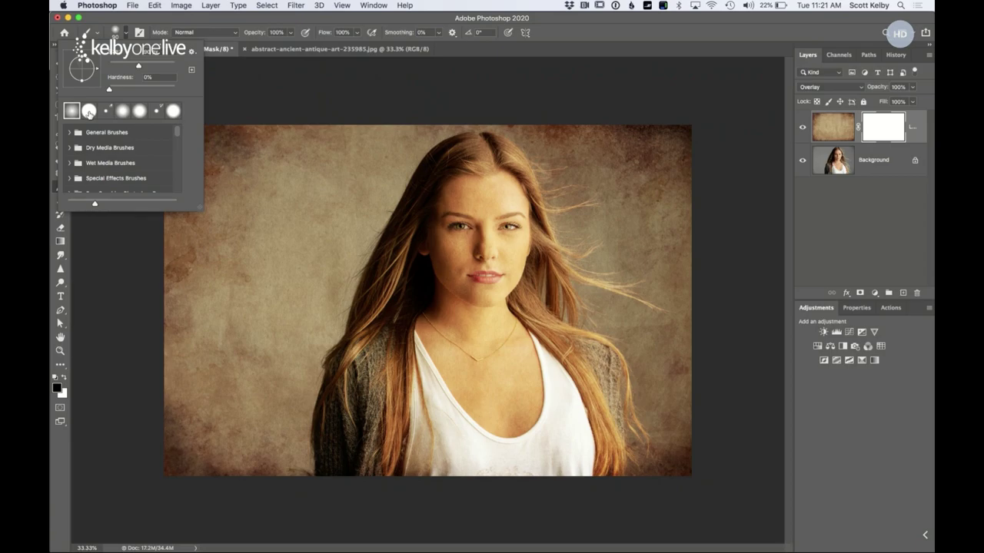
click(556, 51)
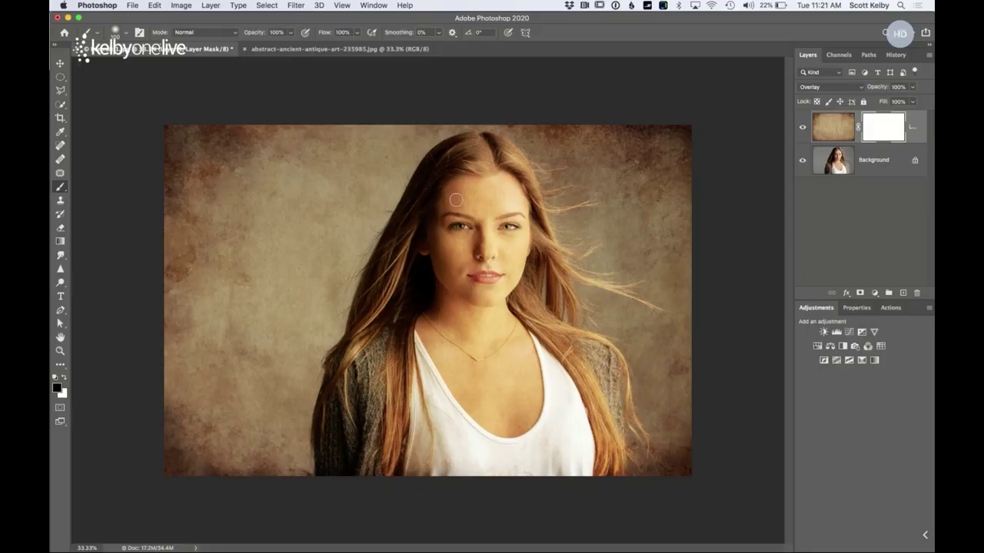
Resize the brush to fit the subject and paint black on the mask over the woman's face, hair and body
key(bracketright)
key(bracketright)
key(bracketright)
key(bracketright)
key(bracketright)
key(bracketright)
key(bracketright)
key(bracketright)
key(bracketright)
key(bracketright)
key(bracketright)
key(bracketright)
key(bracketright)
key(bracketright)
key(bracketright)
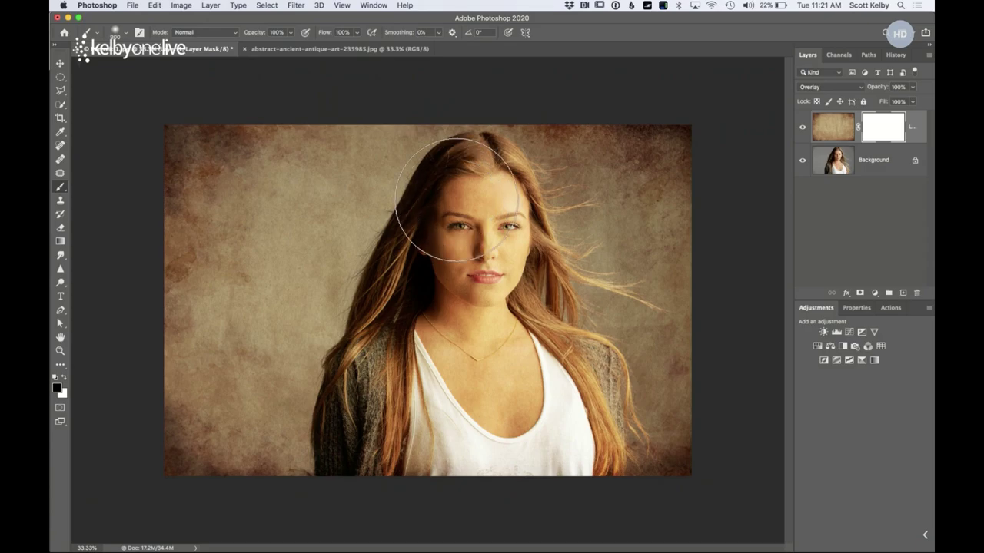
key(bracketleft)
key(bracketleft)
key(bracketleft)
key(bracketleft)
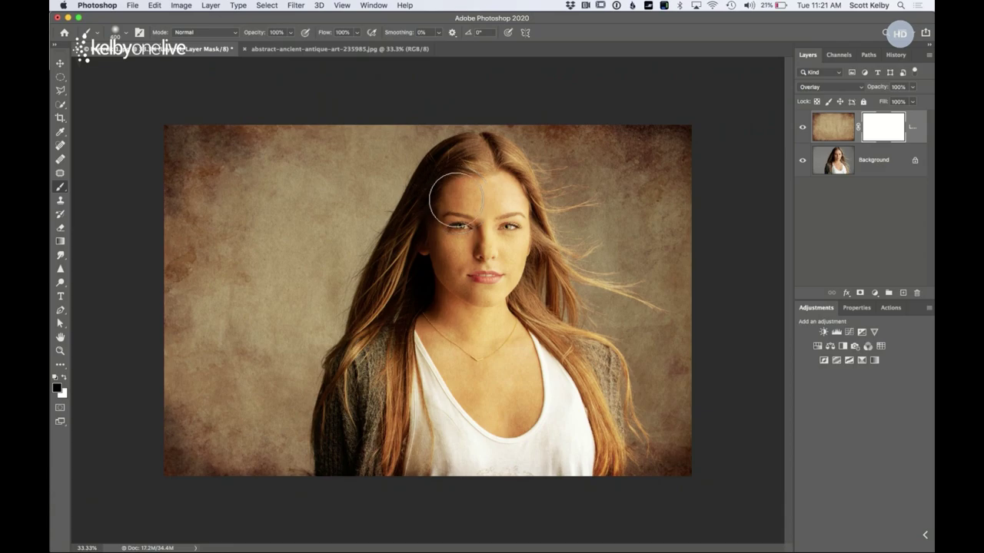
key(bracketright)
key(bracketright)
key(bracketright)
key(bracketright)
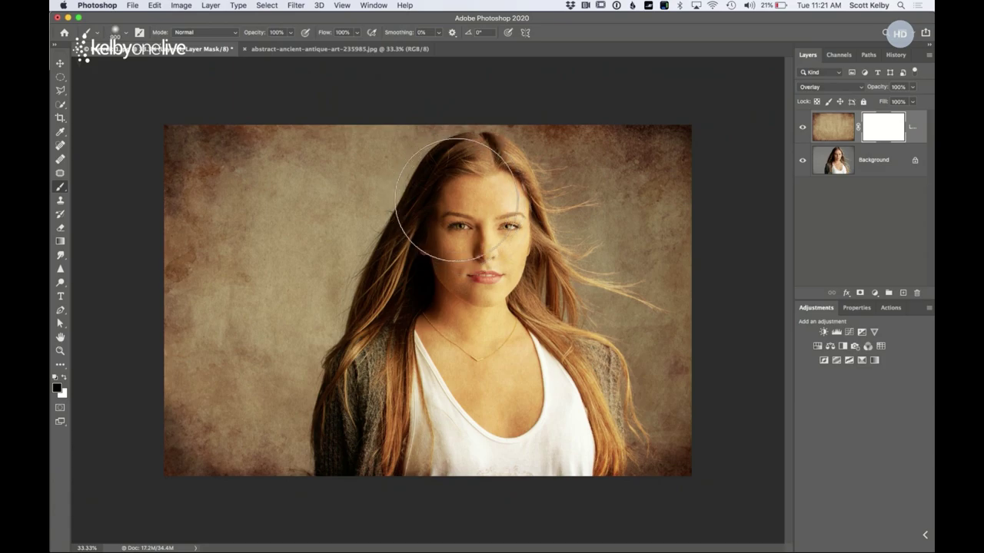
key(bracketleft)
key(bracketleft)
key(bracketleft)
key(bracketleft)
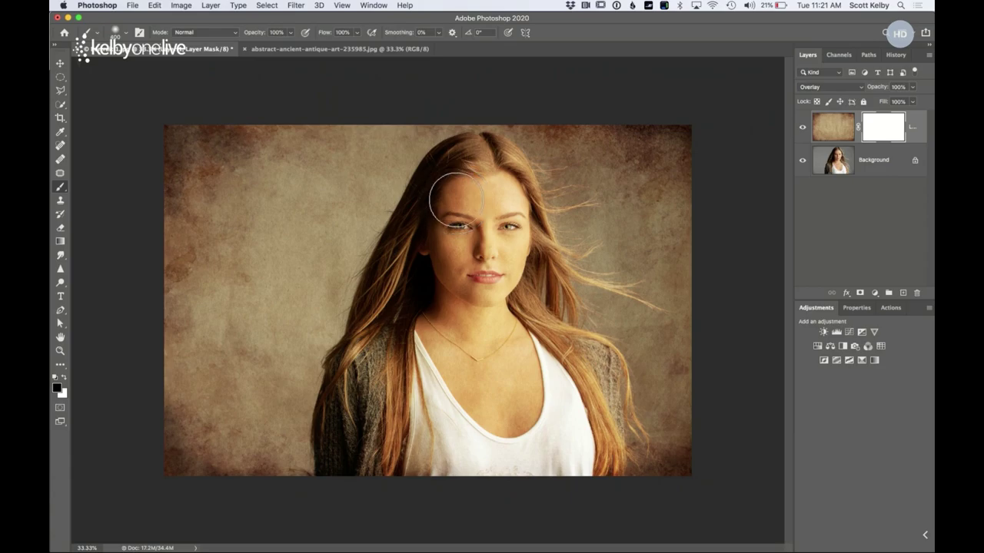
key(bracketleft)
key(bracketleft)
key(bracketleft)
mouse_move(456, 201)
mouse_down()
mouse_move(478, 162)
mouse_move(457, 158)
mouse_move(467, 203)
mouse_move(471, 188)
mouse_move(504, 236)
mouse_move(488, 166)
mouse_move(505, 172)
mouse_move(495, 158)
mouse_move(515, 244)
mouse_move(504, 206)
mouse_move(491, 273)
mouse_move(468, 242)
mouse_move(452, 280)
mouse_move(454, 219)
mouse_move(438, 246)
mouse_move(407, 267)
mouse_move(418, 227)
mouse_move(380, 315)
mouse_move(390, 288)
mouse_move(364, 391)
mouse_move(370, 411)
mouse_move(382, 375)
mouse_move(388, 446)
mouse_move(407, 301)
mouse_move(435, 328)
mouse_move(439, 467)
mouse_move(455, 302)
mouse_move(467, 446)
mouse_move(479, 333)
mouse_move(526, 392)
mouse_move(513, 327)
mouse_move(552, 424)
mouse_move(555, 394)
mouse_move(574, 467)
mouse_move(579, 436)
mouse_move(599, 427)
mouse_move(598, 386)
mouse_move(585, 353)
mouse_move(530, 342)
mouse_move(518, 287)
mouse_move(524, 254)
mouse_move(542, 273)
mouse_move(513, 182)
mouse_move(330, 411)
mouse_move(365, 215)
mouse_up()
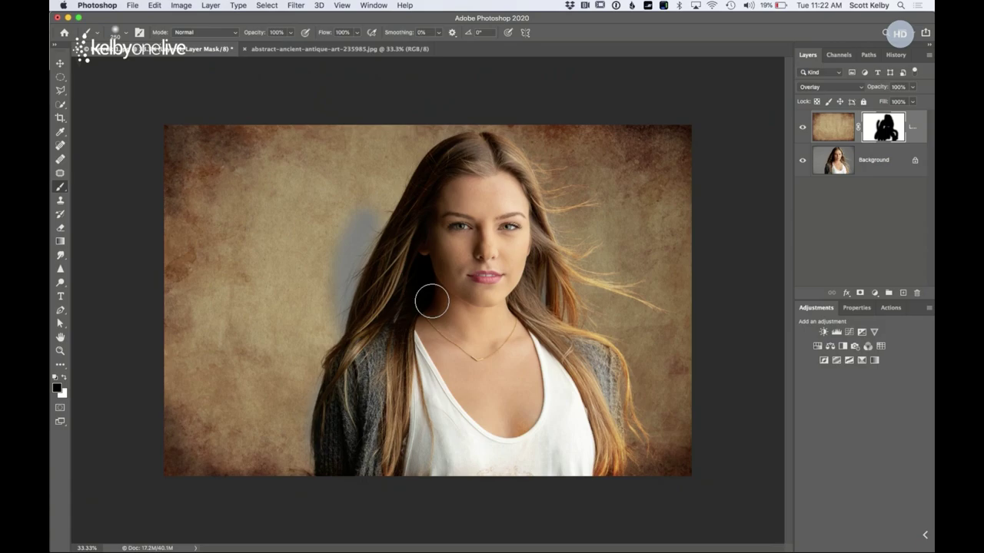
Paint white on the mask beside the woman's hair and sleeve to restore the texture in the background there
key(x)
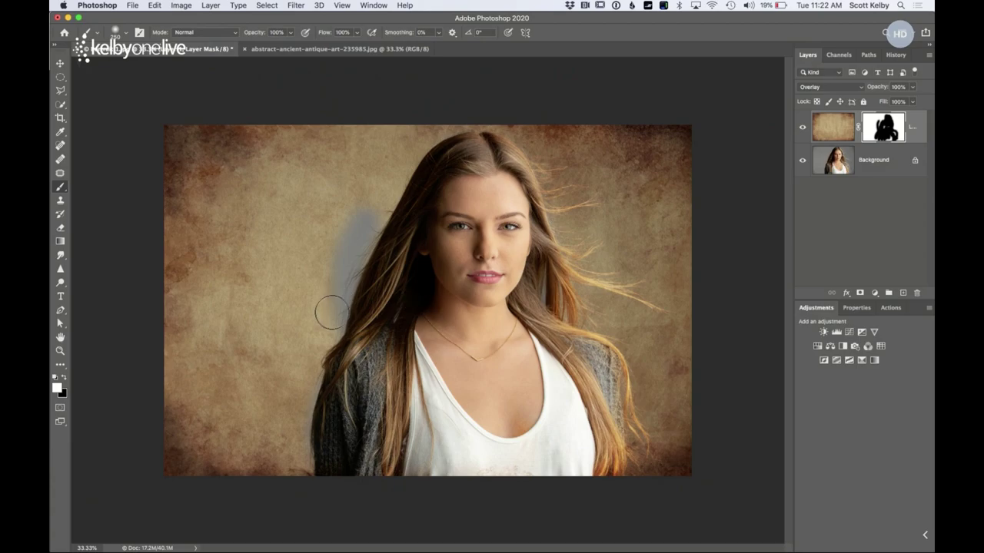
mouse_move(332, 308)
mouse_down()
mouse_move(352, 244)
mouse_move(376, 210)
mouse_move(341, 242)
mouse_move(325, 279)
mouse_move(356, 226)
mouse_move(335, 292)
mouse_move(379, 205)
mouse_move(305, 349)
mouse_move(286, 474)
mouse_move(289, 423)
mouse_up()
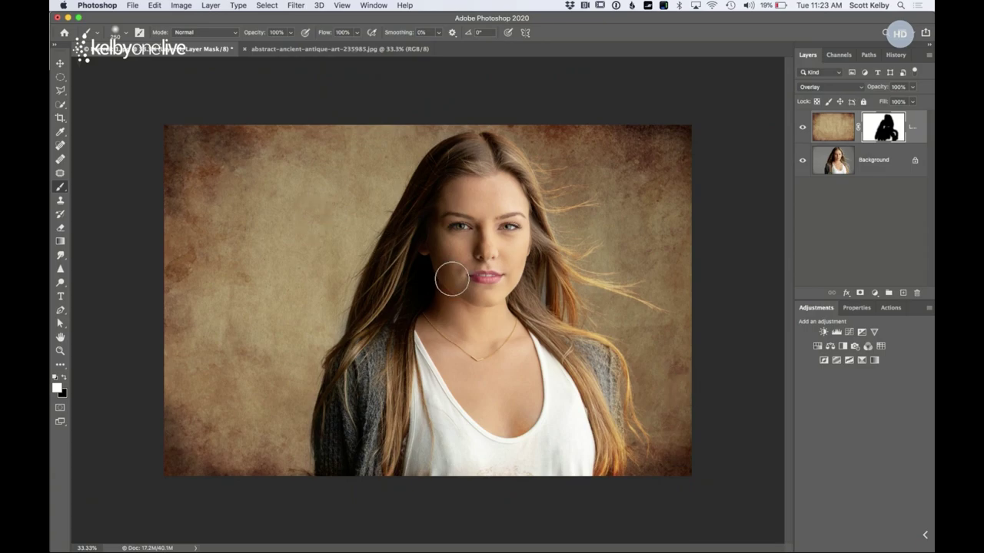
Paint black on the mask over the remaining textured hair ends, cardigan and shirt areas
key(x)
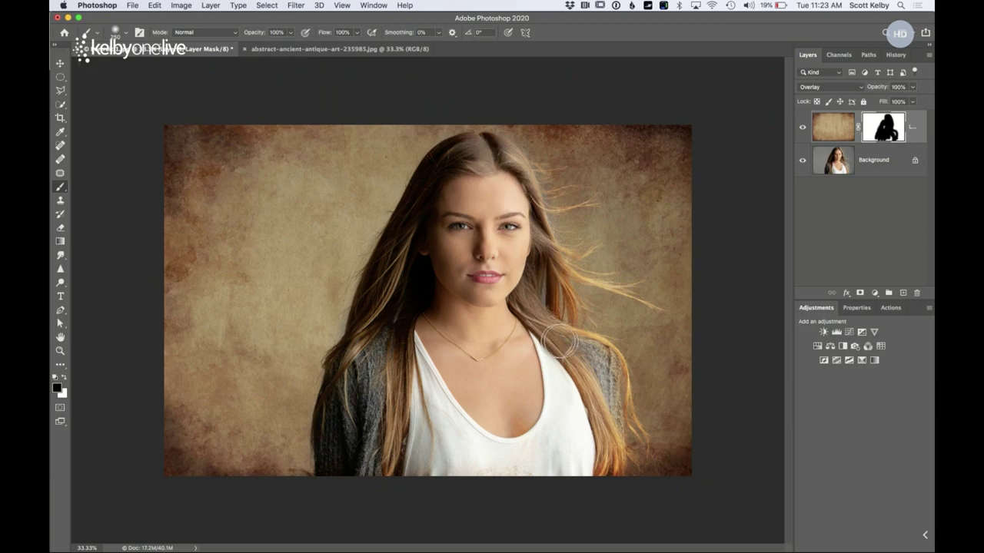
drag(603, 371, 607, 474)
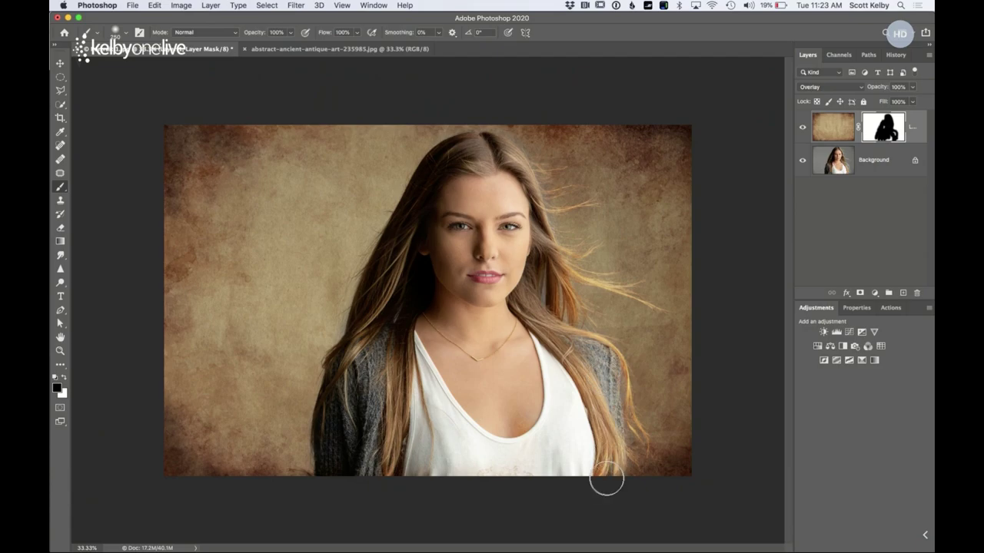
mouse_move(380, 428)
mouse_down()
mouse_move(356, 424)
mouse_move(376, 342)
mouse_up()
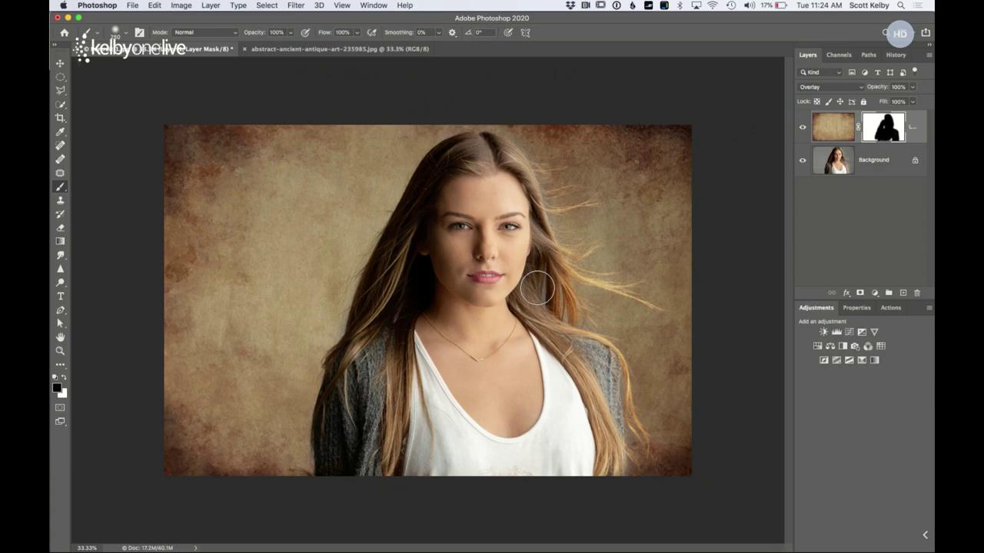
Shrink the brush to mask the texture off the finer hair strands beside the neck, and switch the paint colour to white
key(bracketleft)
key(bracketleft)
key(bracketleft)
key(bracketleft)
key(bracketleft)
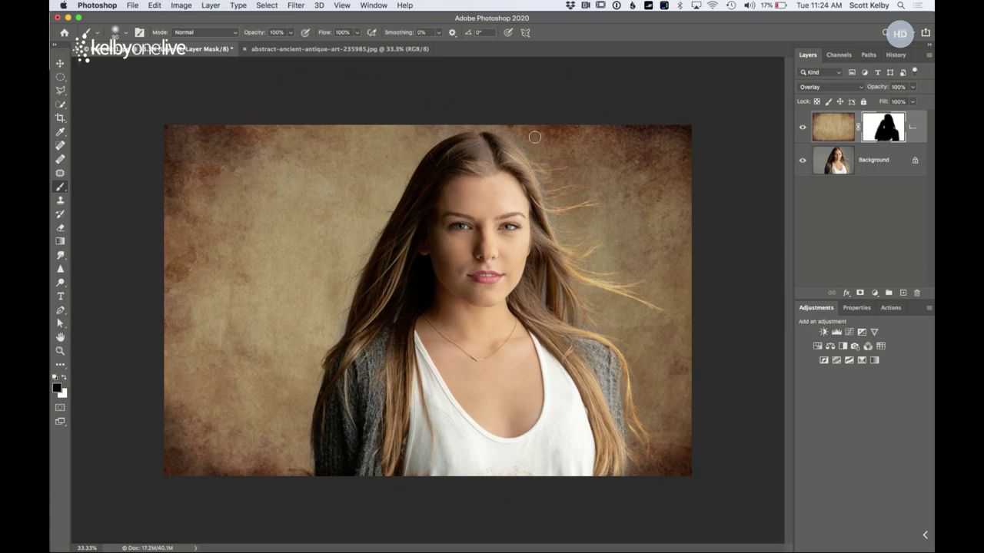
key(x)
Set the paper texture layer's opacity to 67%
click(912, 89)
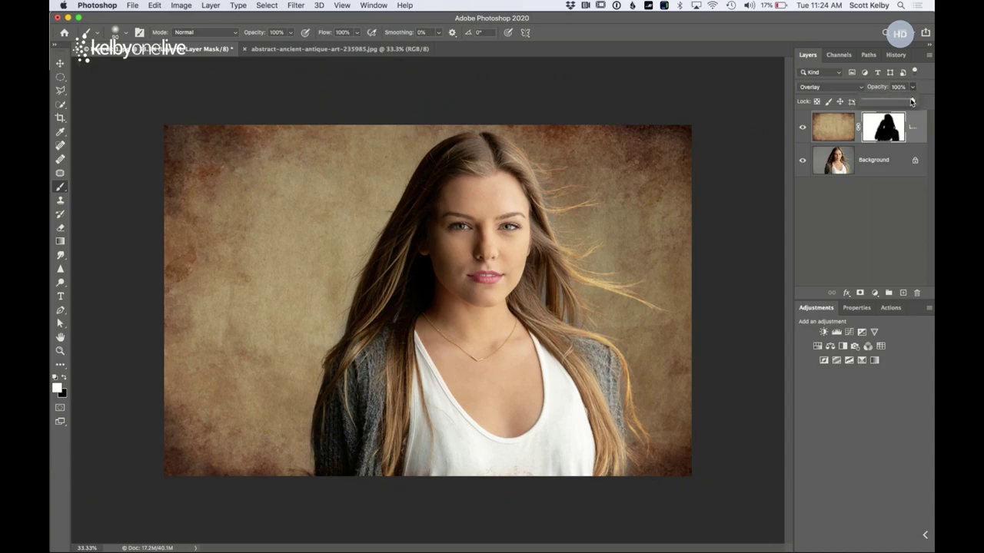
drag(913, 102, 897, 103)
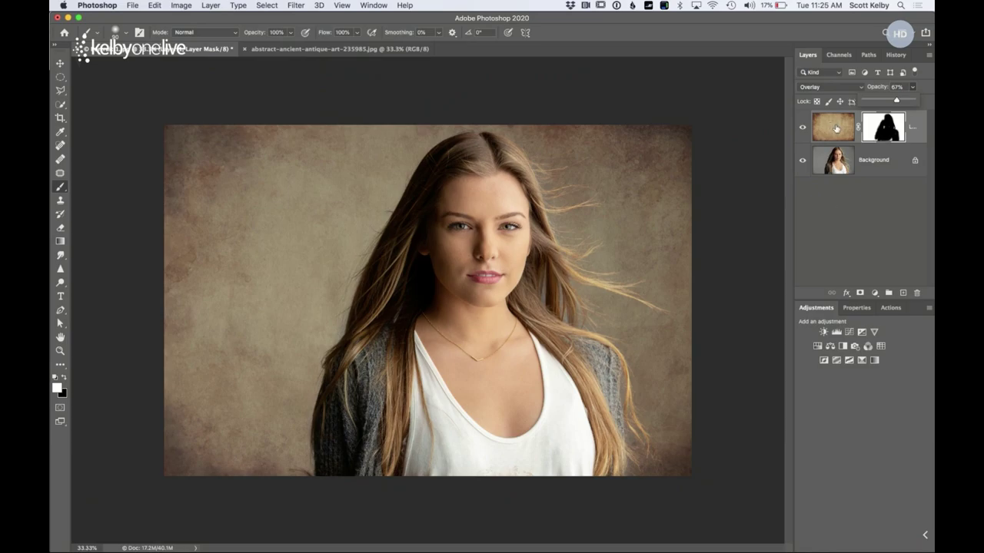
Display the layer mask on its own and paint black over the missed gaps inside the silhouette and along its hair edge
alt+click(888, 134)
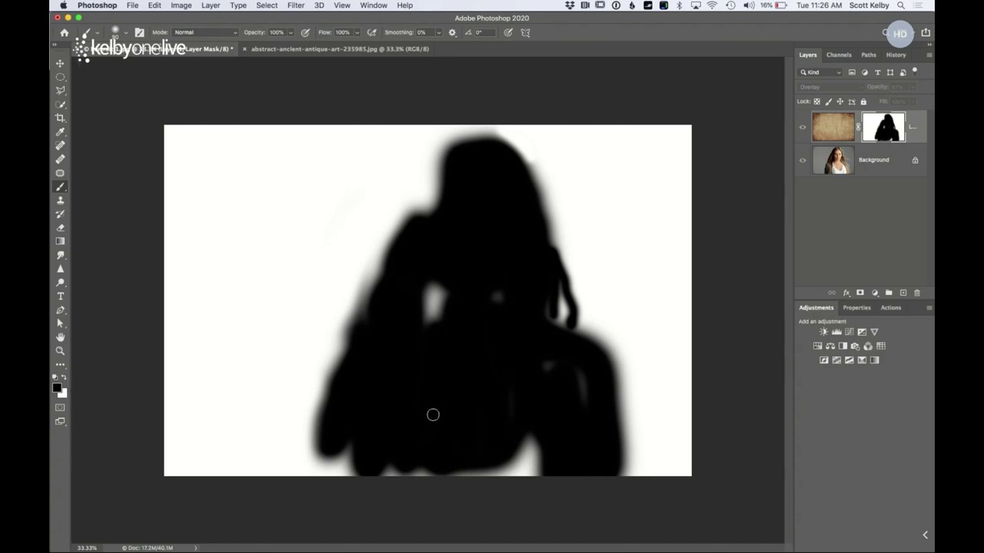
mouse_move(431, 351)
mouse_down()
mouse_move(434, 293)
mouse_move(423, 292)
mouse_move(439, 302)
mouse_up()
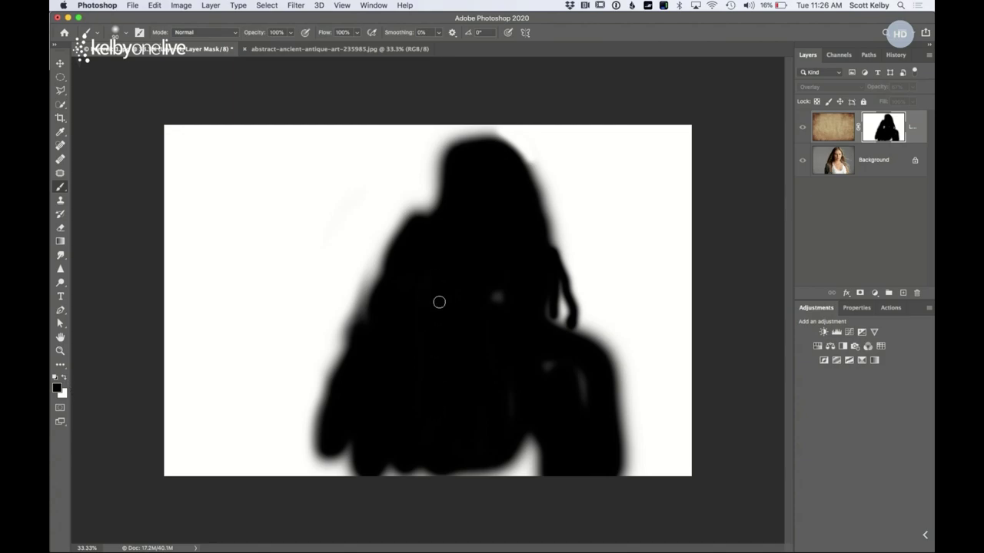
mouse_move(379, 397)
mouse_down()
mouse_move(323, 499)
mouse_move(321, 448)
mouse_move(326, 465)
mouse_move(347, 438)
mouse_move(371, 444)
mouse_move(385, 483)
mouse_move(411, 439)
mouse_move(454, 502)
mouse_move(481, 504)
mouse_move(510, 484)
mouse_move(531, 446)
mouse_move(537, 465)
mouse_move(518, 419)
mouse_move(495, 479)
mouse_move(504, 461)
mouse_move(507, 500)
mouse_up()
drag(494, 284, 500, 334)
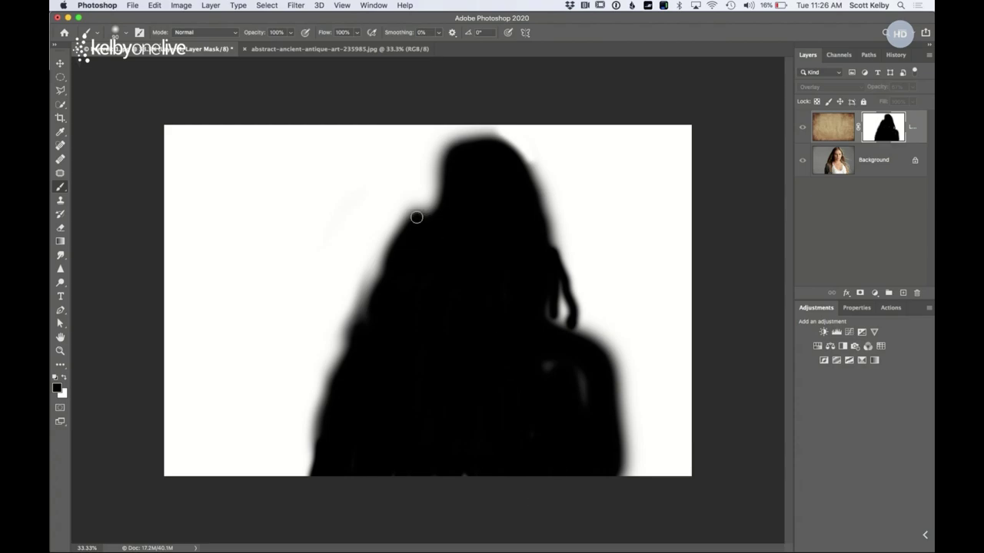
mouse_move(416, 218)
mouse_down()
mouse_move(439, 170)
mouse_move(416, 225)
mouse_move(445, 167)
mouse_move(442, 196)
mouse_up()
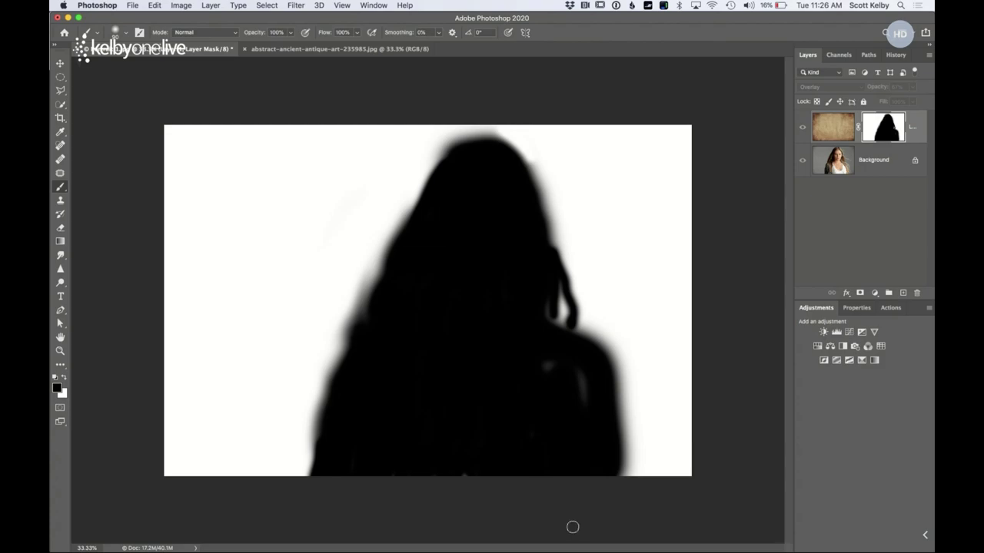
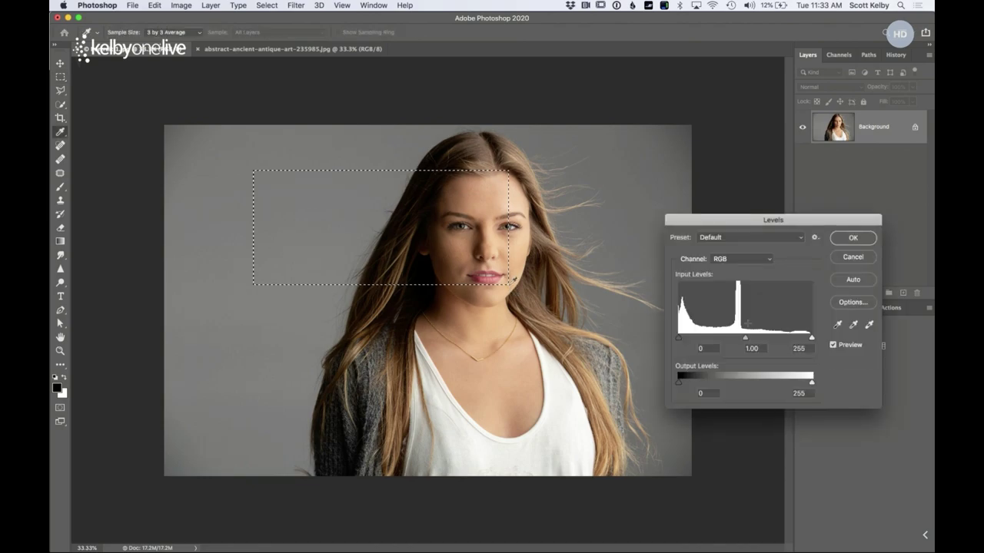
Try a Levels adjustment with a white input level of 108 inside the rectangular selection, cancel it, and deselect
drag(812, 340, 735, 346)
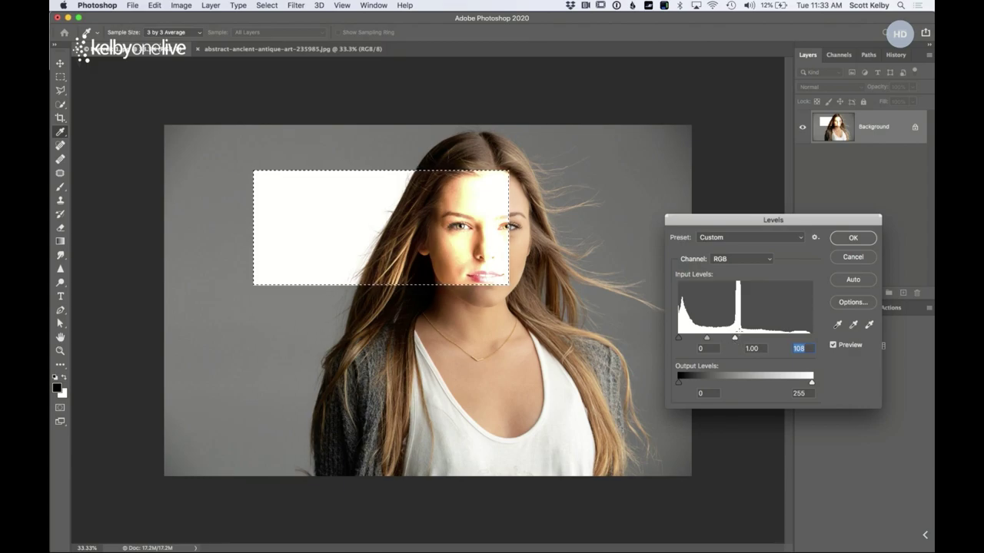
click(863, 259)
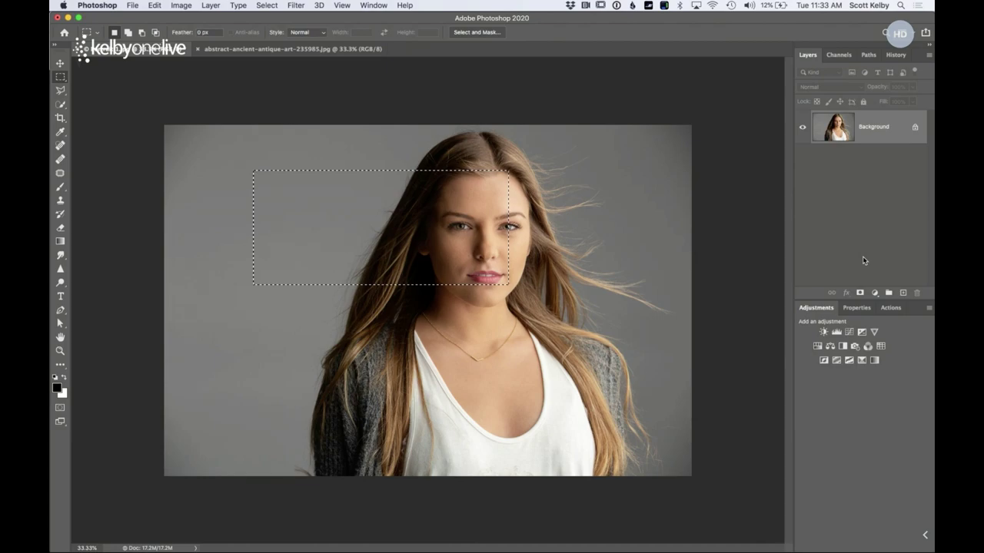
key(super+d)
Draw a large elliptical selection across the woman's face and the grey background beside her, and clear it
drag(64, 80, 80, 86)
drag(204, 157, 603, 412)
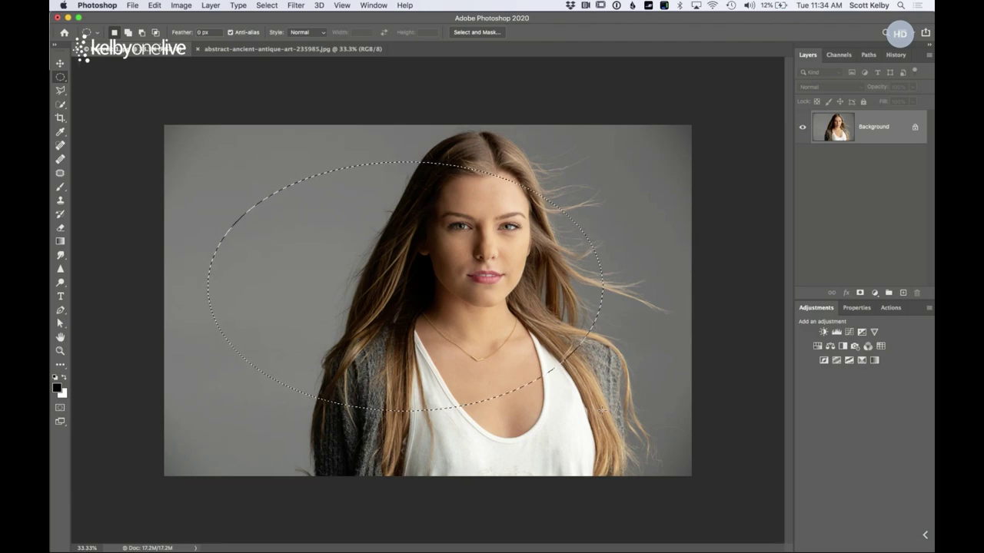
key(super+d)
Outline an irregular straight-edged shape across the woman and the background with the Polygonal Lasso tool, close it, and deselect
click(61, 91)
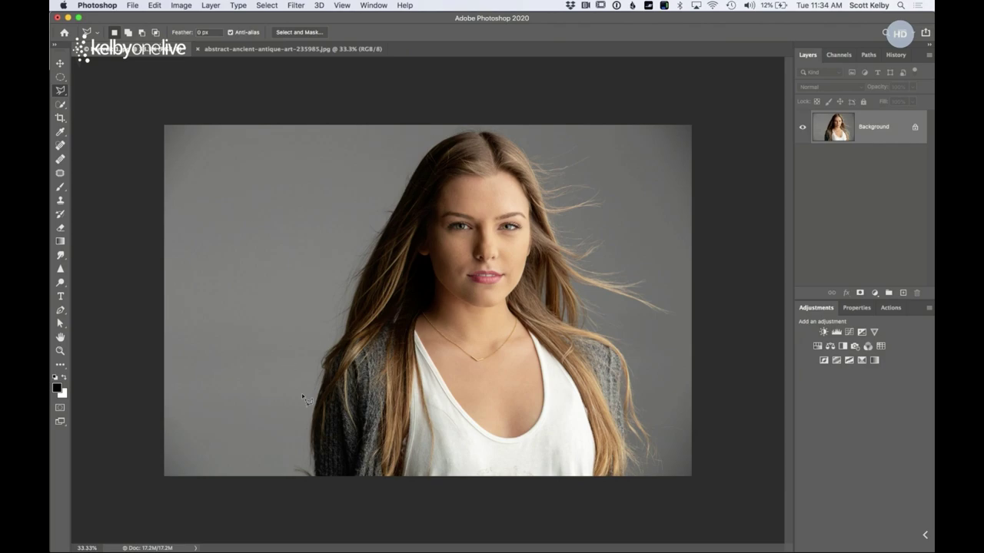
click(298, 393)
click(277, 282)
click(339, 201)
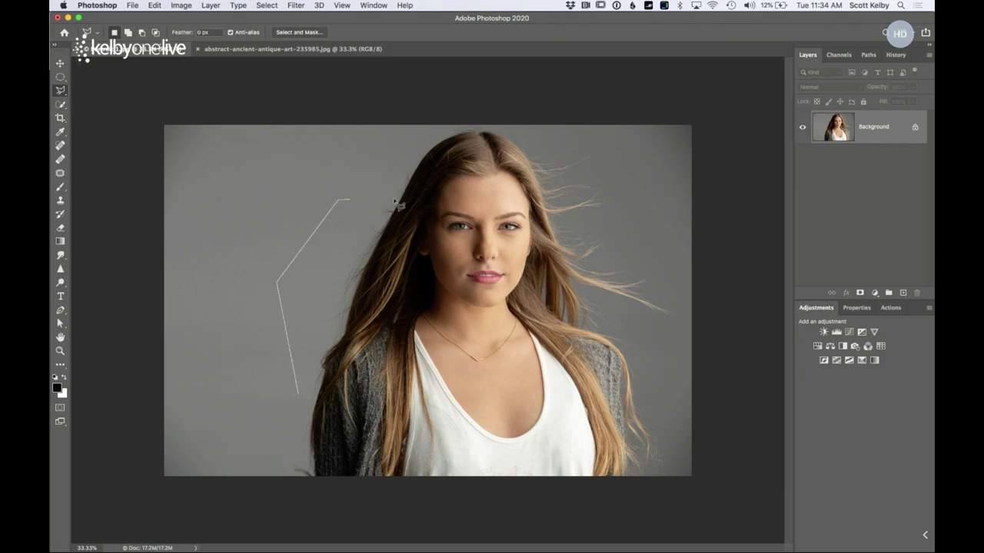
click(487, 191)
click(636, 233)
click(483, 388)
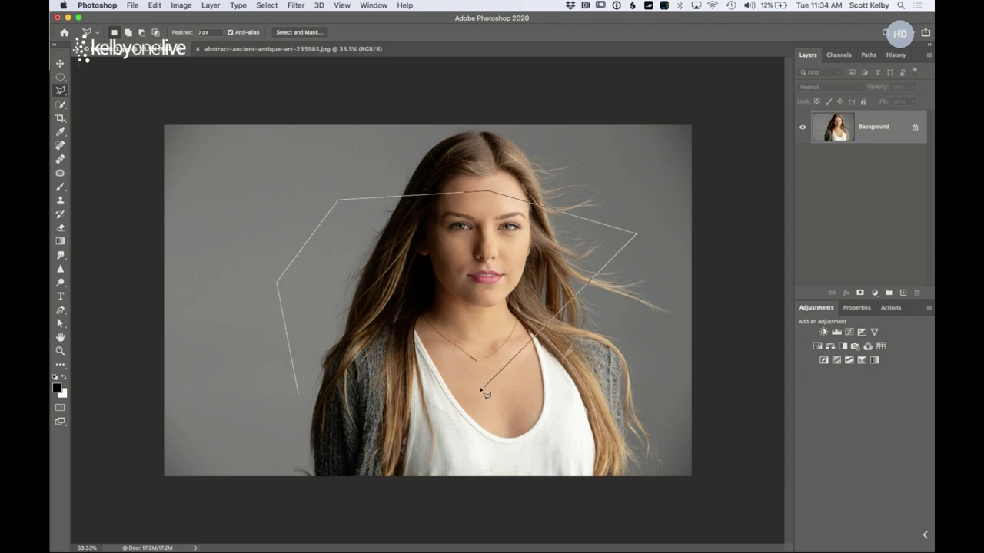
click(359, 411)
click(281, 442)
click(211, 388)
click(246, 354)
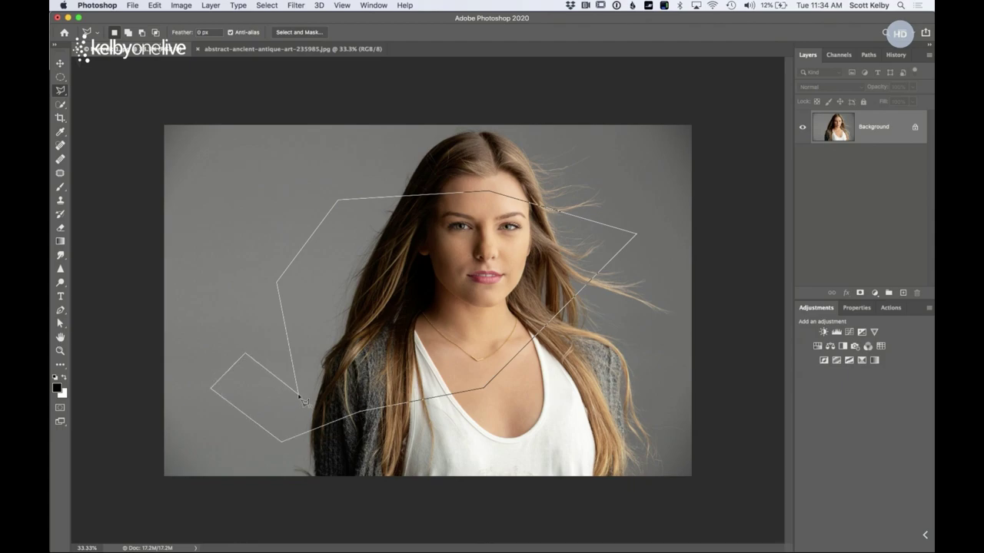
click(299, 396)
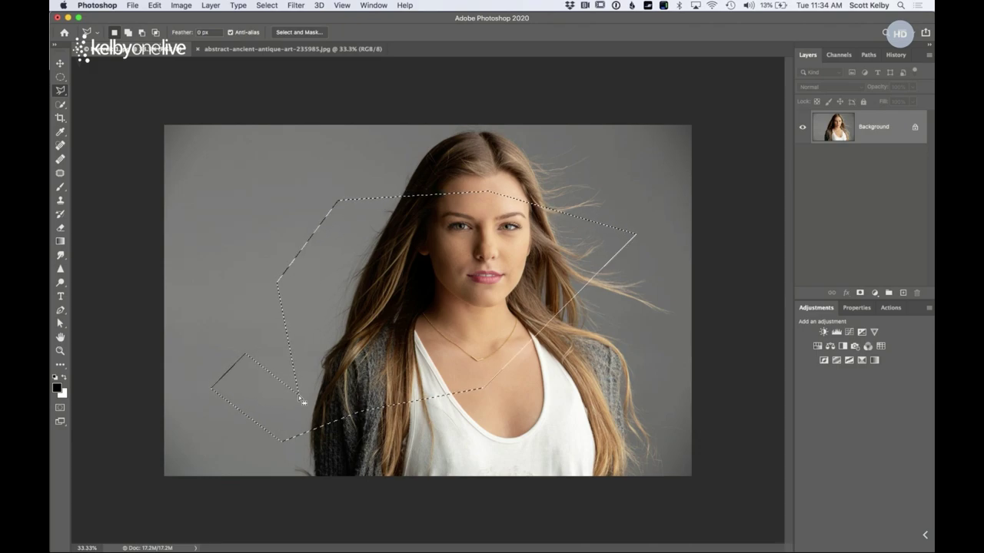
key(super+d)
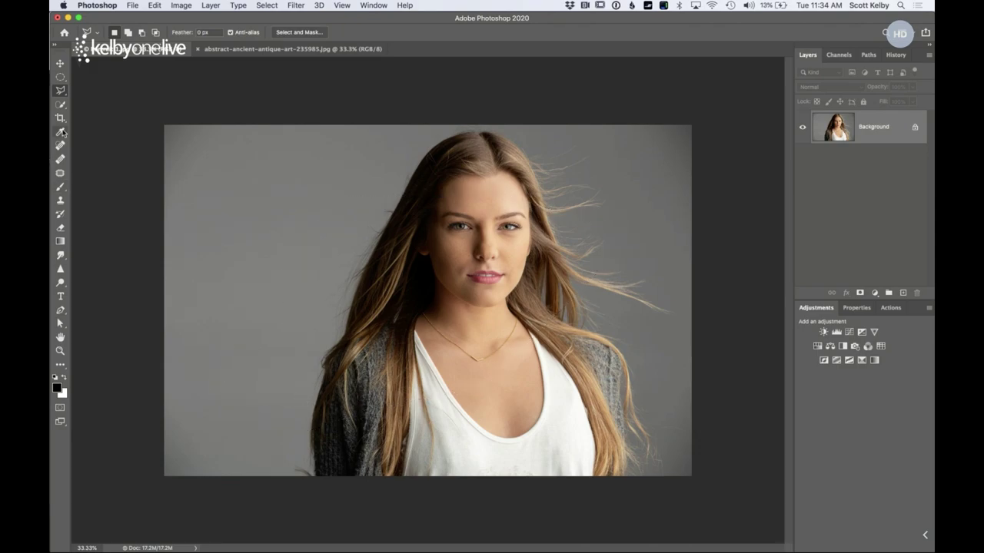
Trace freehand along the woman's cardigan and hair up to the crown of her head with the regular Lasso tool
click(61, 91)
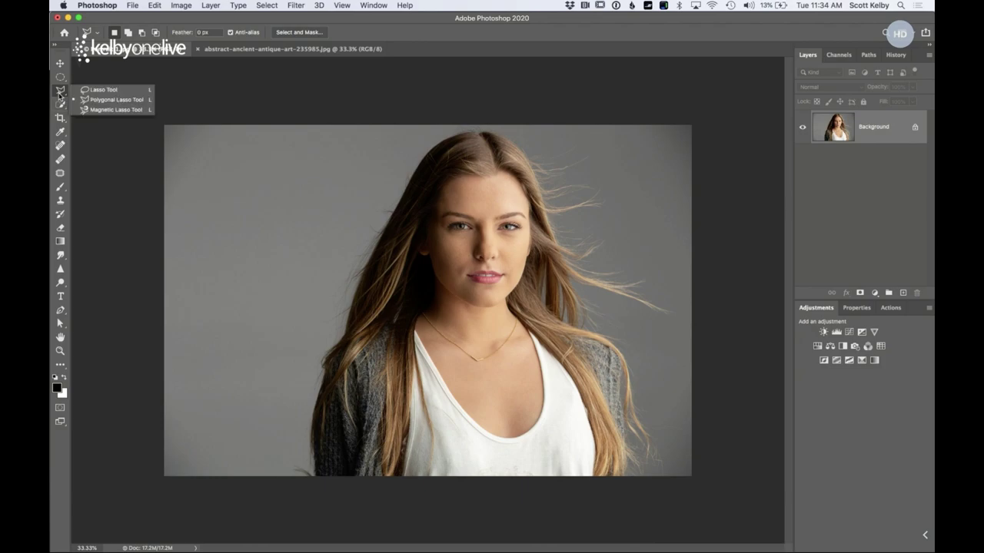
click(98, 90)
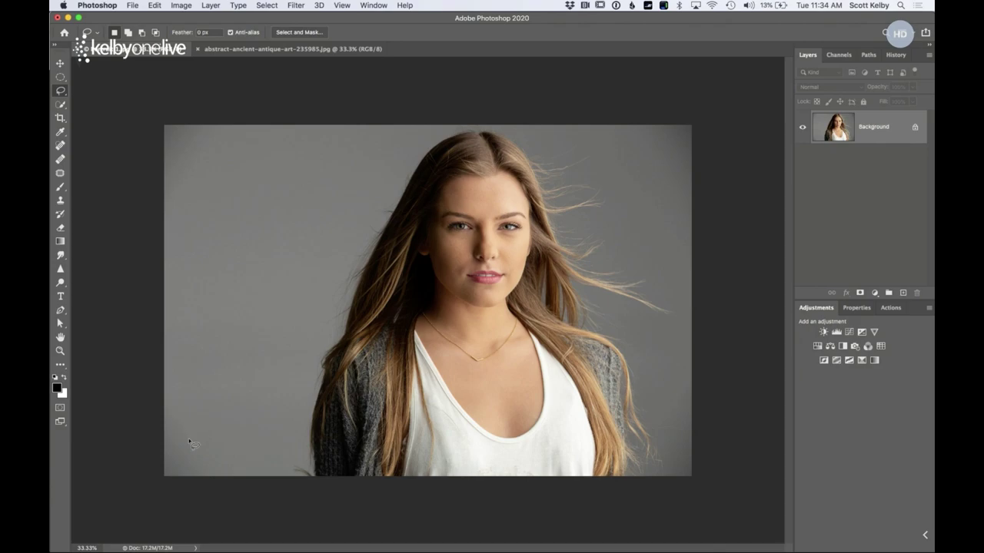
mouse_move(318, 476)
mouse_down()
mouse_move(323, 392)
mouse_move(373, 256)
mouse_move(434, 150)
mouse_move(481, 136)
mouse_up()
click(59, 65)
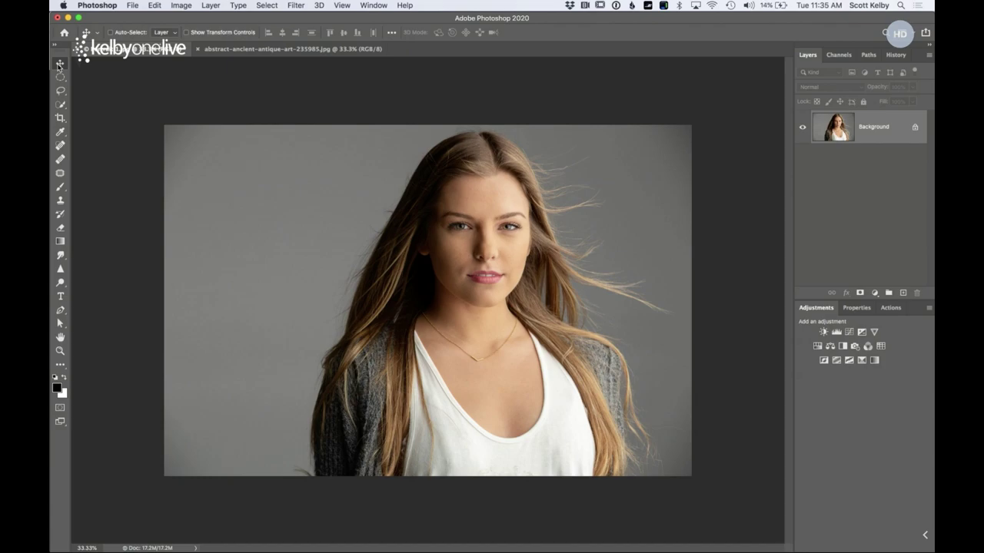
Activate the Magic Wand tool, select the woman automatically with Select Subject, and open the selection in Select and Mask
click(63, 107)
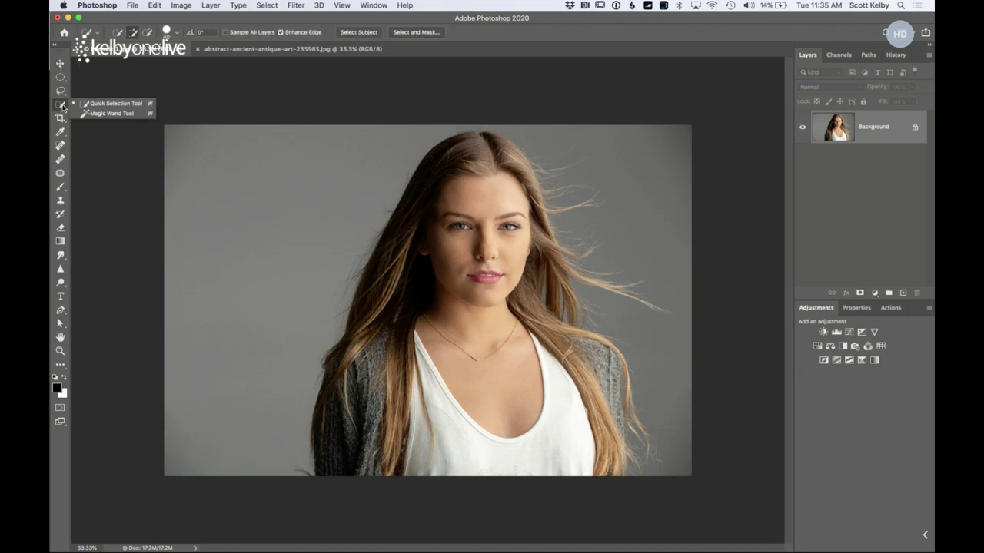
click(113, 114)
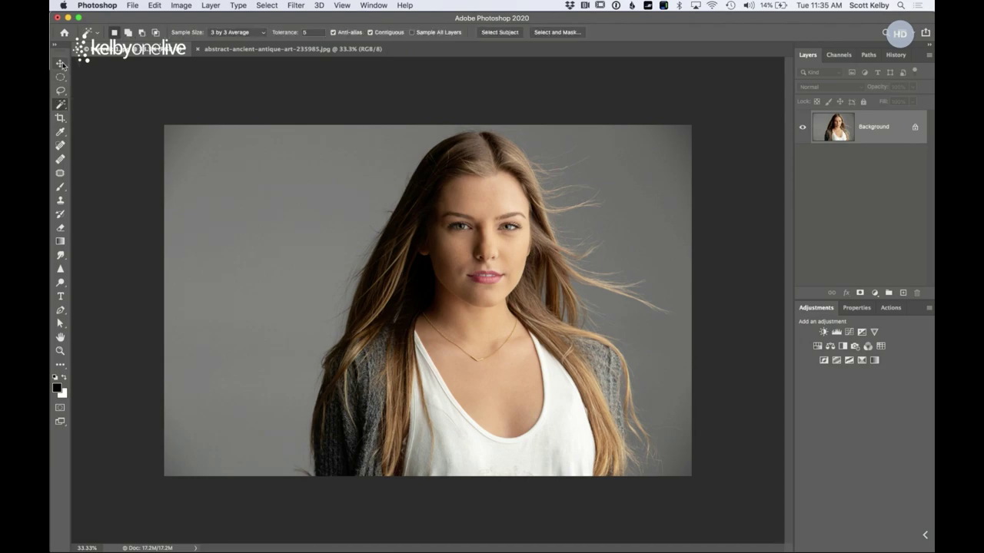
click(60, 107)
click(60, 106)
click(508, 33)
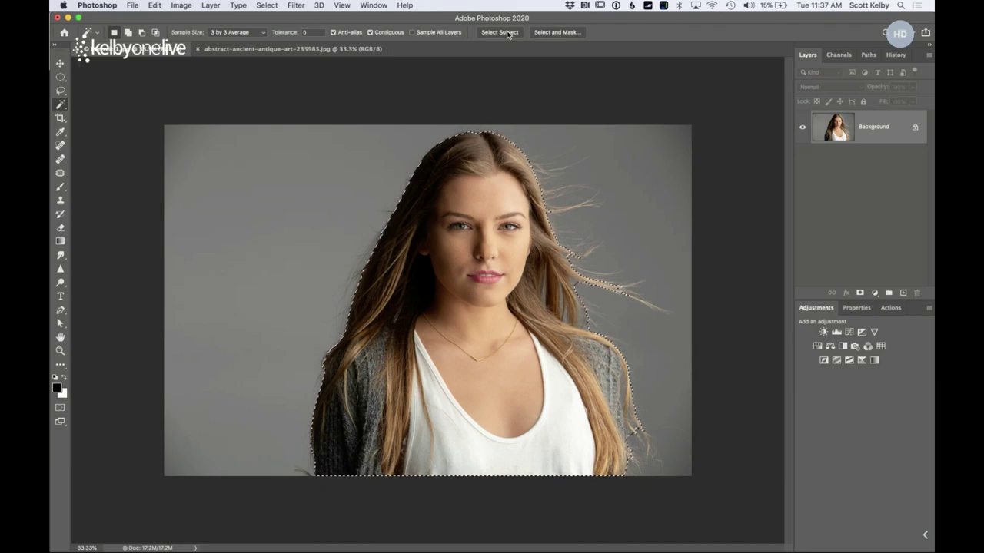
click(563, 33)
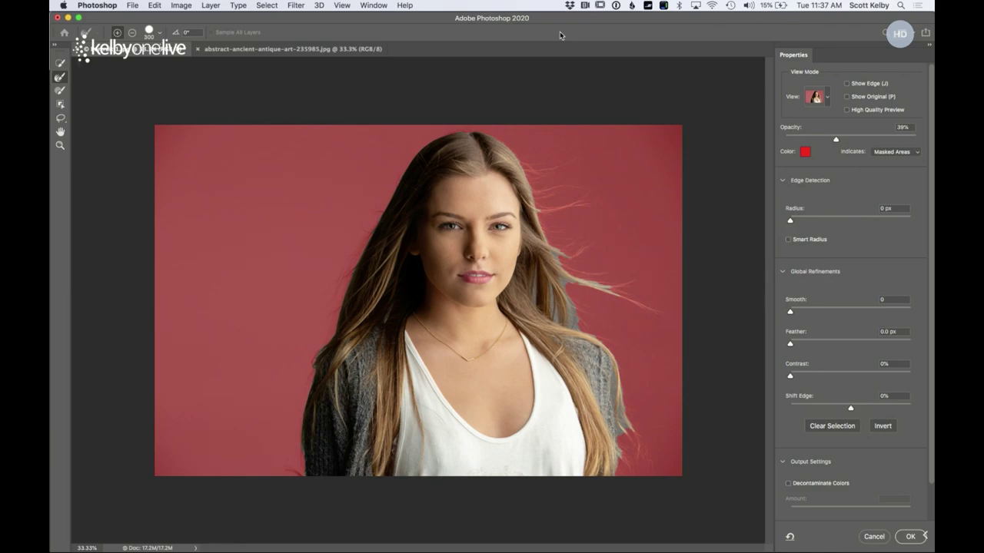
Examine the available view modes for previewing the selection and keep the Overlay view
click(828, 99)
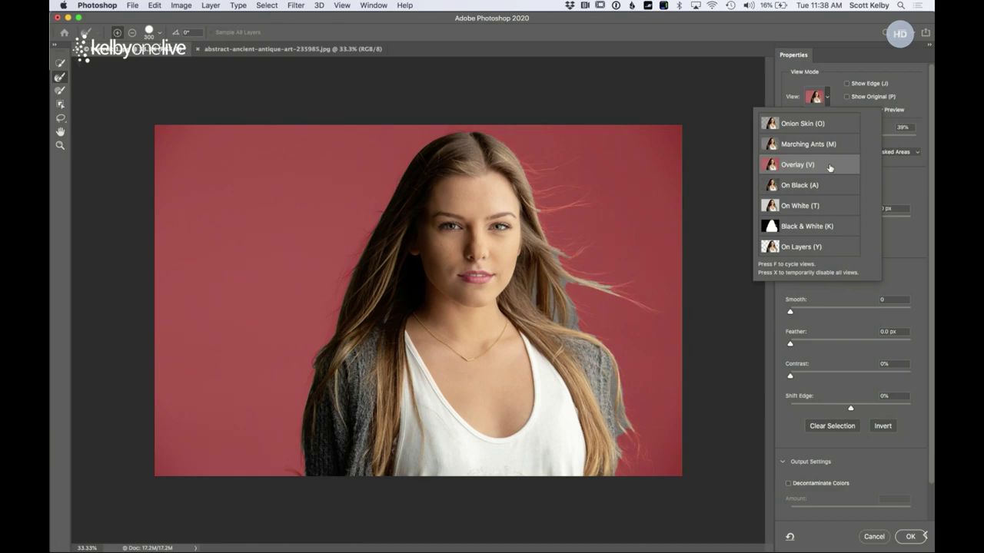
click(801, 95)
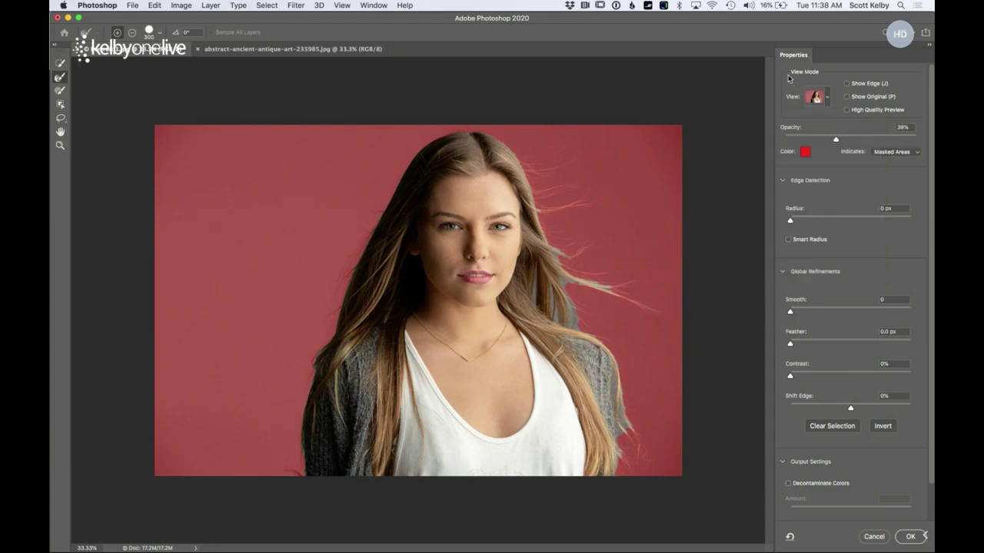
click(826, 98)
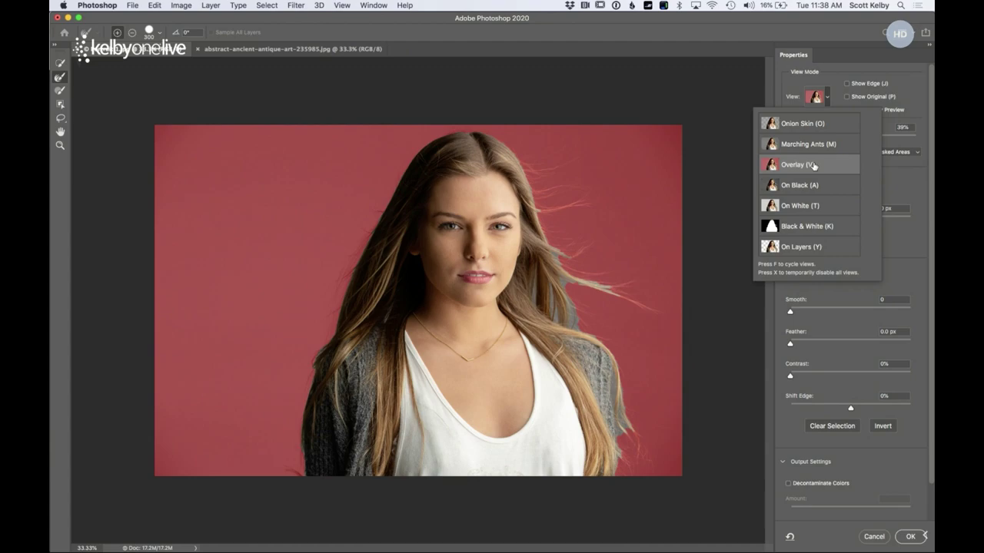
click(901, 184)
scroll(901, 183, down, 1)
scroll(903, 189, up, 1)
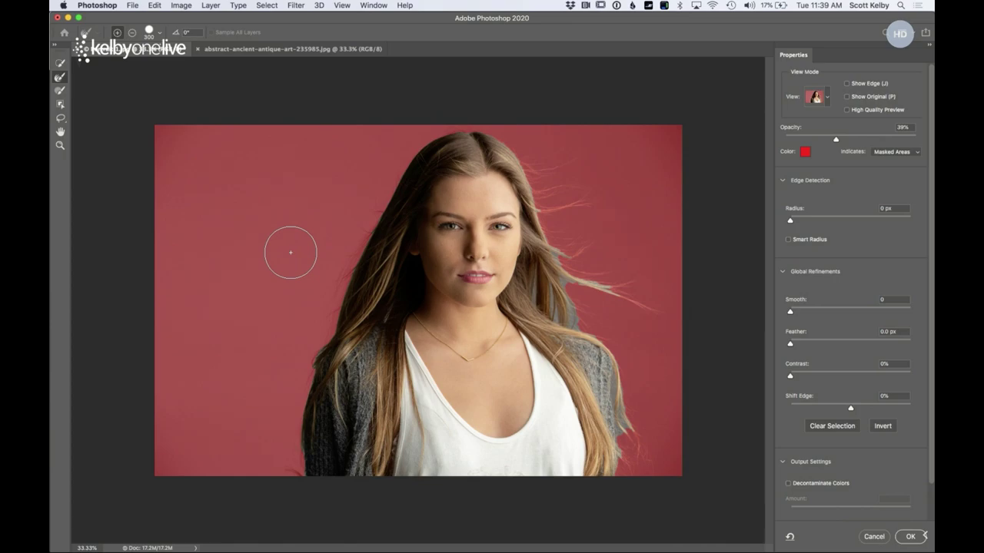
Brush over the flyaway hair strands from beside the head down to the sleeve with the Refine Edge Brush
key(bracketleft)
key(bracketleft)
key(bracketright)
key(bracketright)
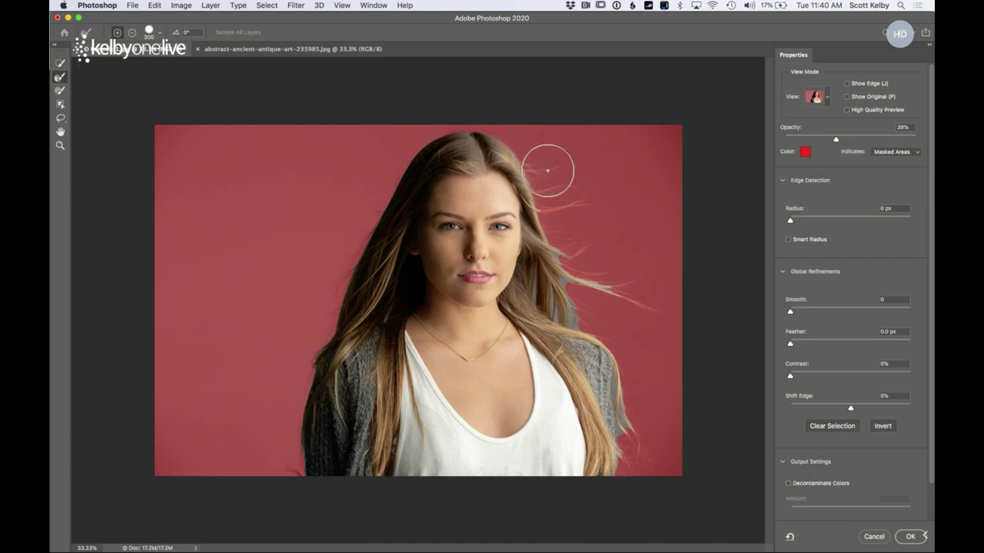
mouse_move(556, 174)
mouse_down()
mouse_move(545, 176)
mouse_move(566, 191)
mouse_move(556, 200)
mouse_move(593, 193)
mouse_move(553, 220)
mouse_move(559, 206)
mouse_move(592, 266)
mouse_move(635, 285)
mouse_move(662, 315)
mouse_move(573, 306)
mouse_move(563, 292)
mouse_move(571, 302)
mouse_move(554, 307)
mouse_move(544, 296)
mouse_move(550, 306)
mouse_move(550, 279)
mouse_move(531, 279)
mouse_move(607, 318)
mouse_up()
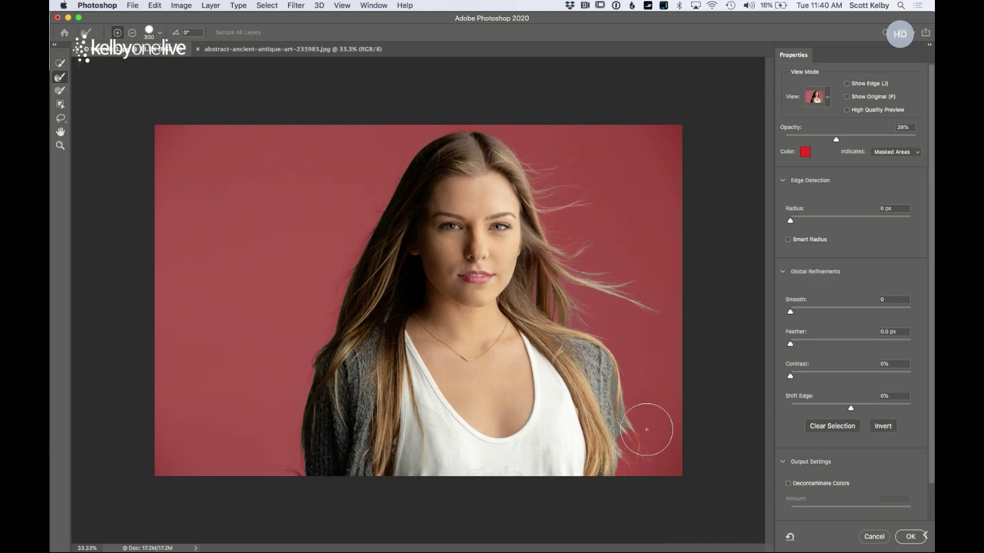
mouse_move(646, 430)
mouse_down()
mouse_move(643, 440)
mouse_move(639, 419)
mouse_move(644, 450)
mouse_move(639, 404)
mouse_up()
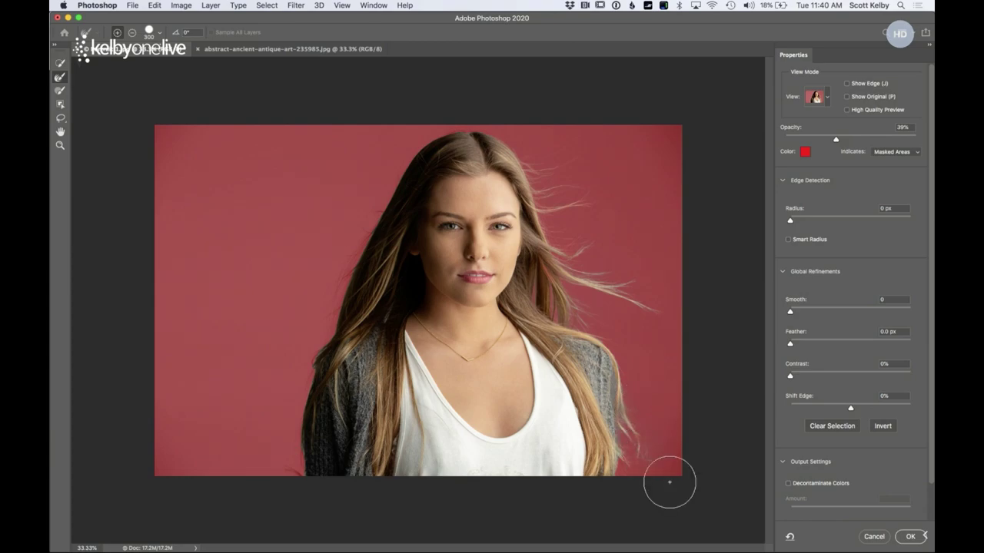
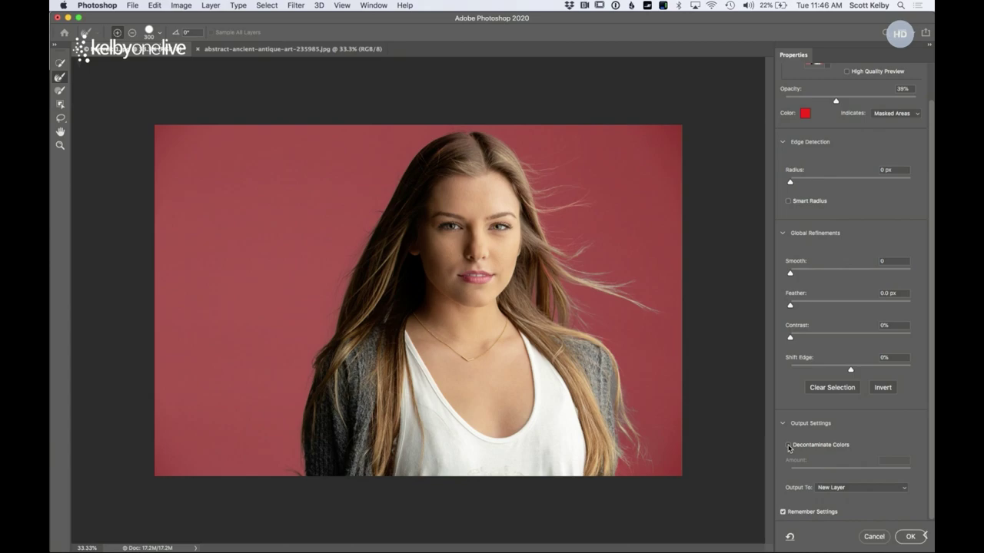
Compare the colour of the hair edges with Decontaminate Colors turned on and off
click(788, 445)
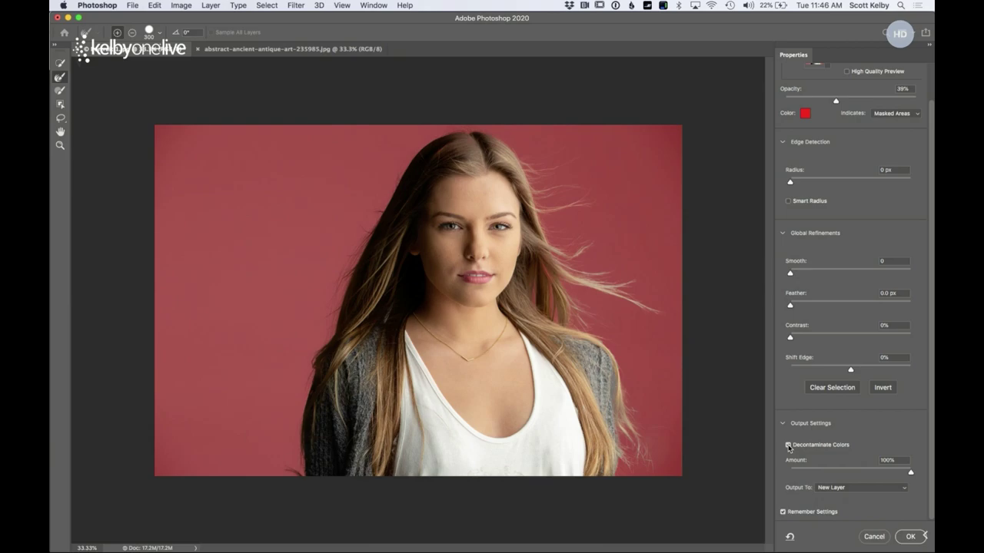
click(787, 445)
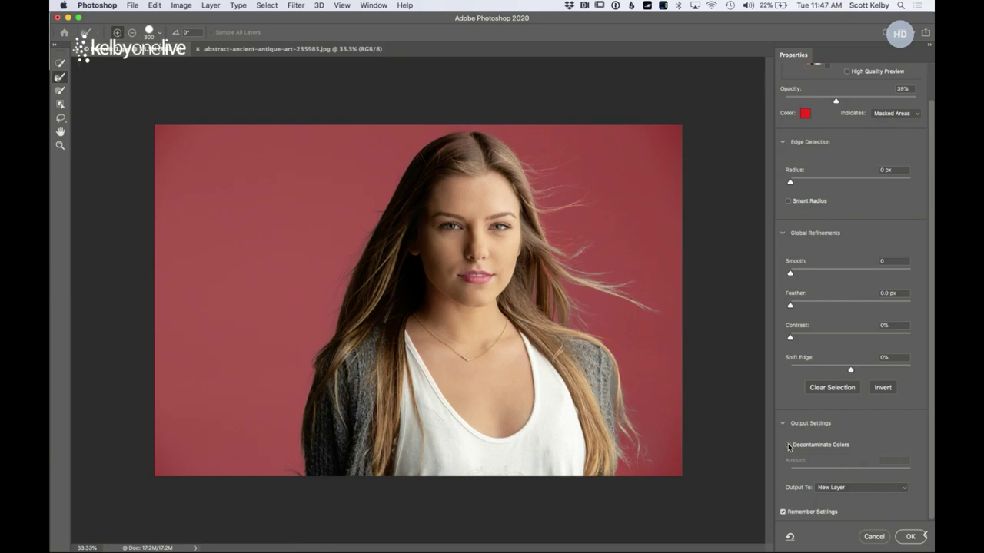
click(787, 445)
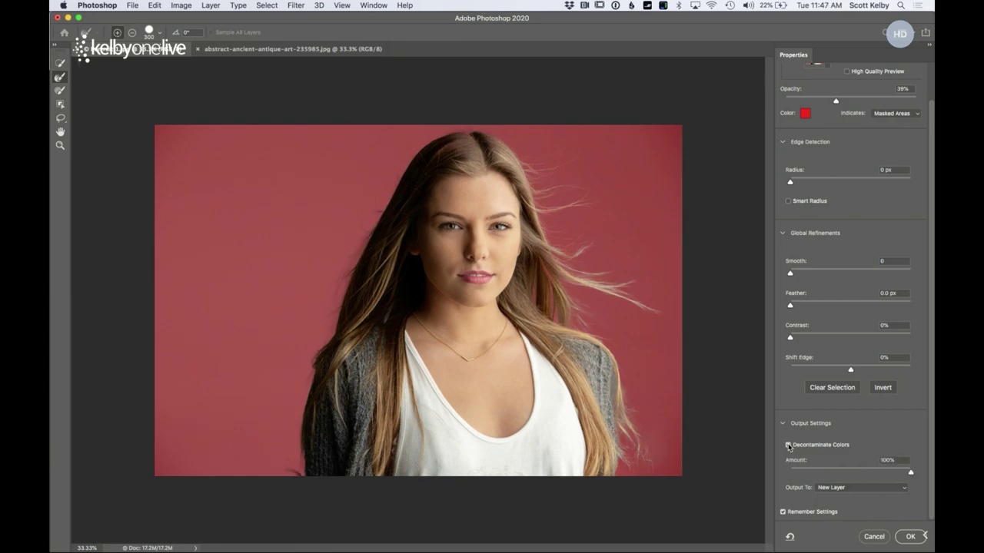
click(788, 445)
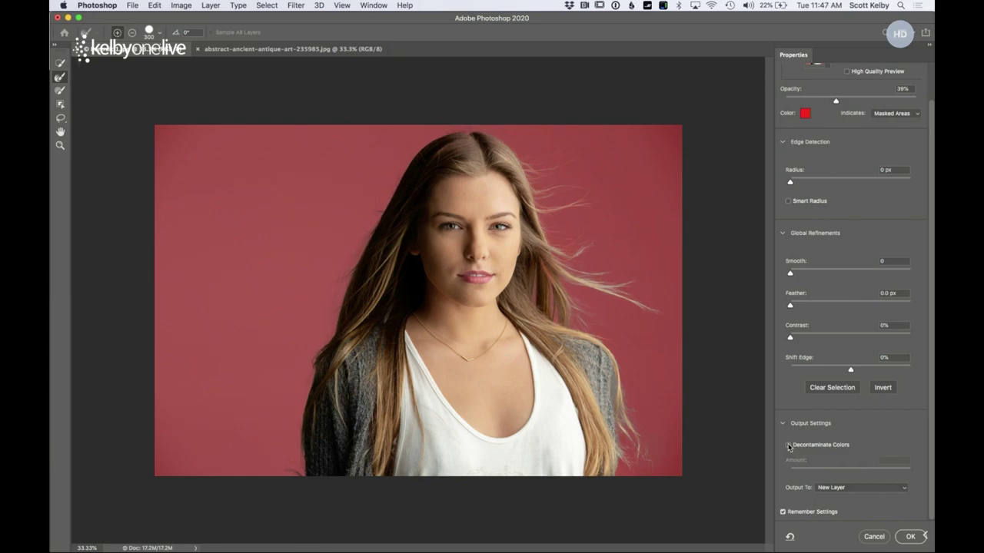
click(788, 445)
click(787, 445)
click(787, 445)
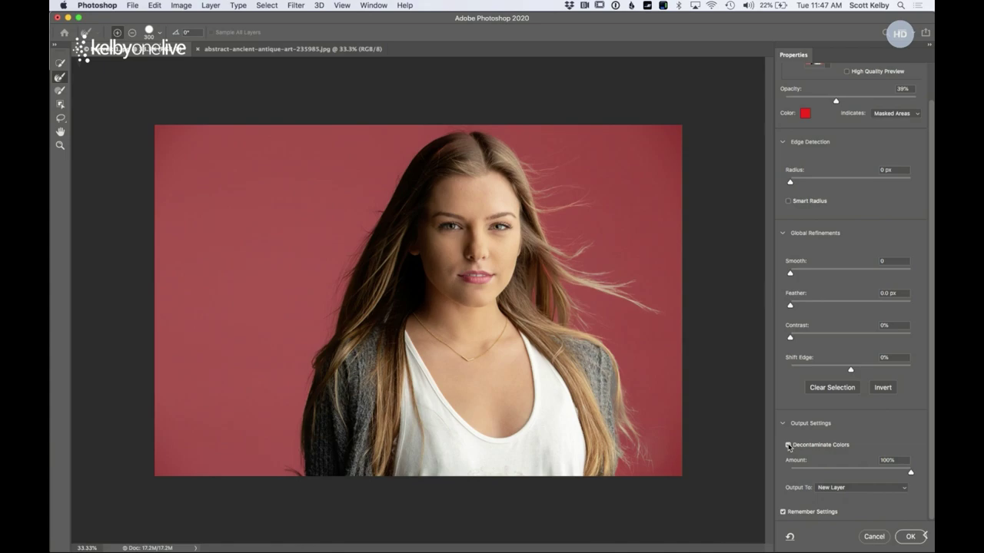
click(787, 445)
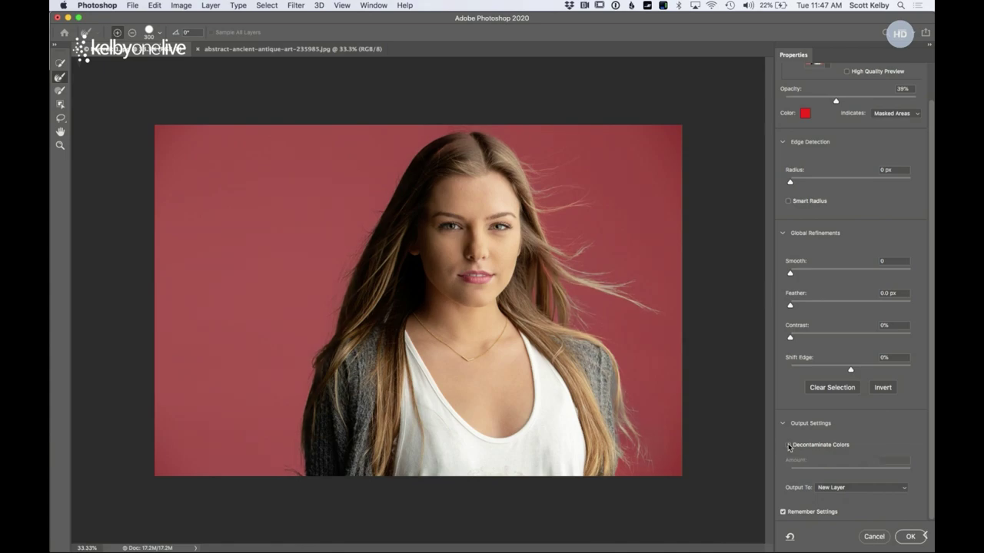
click(788, 445)
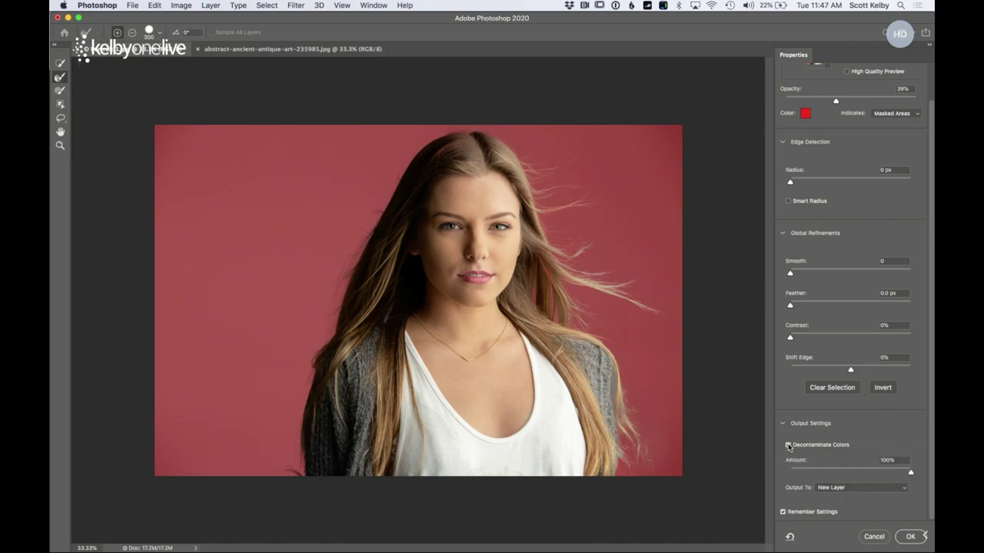
click(788, 445)
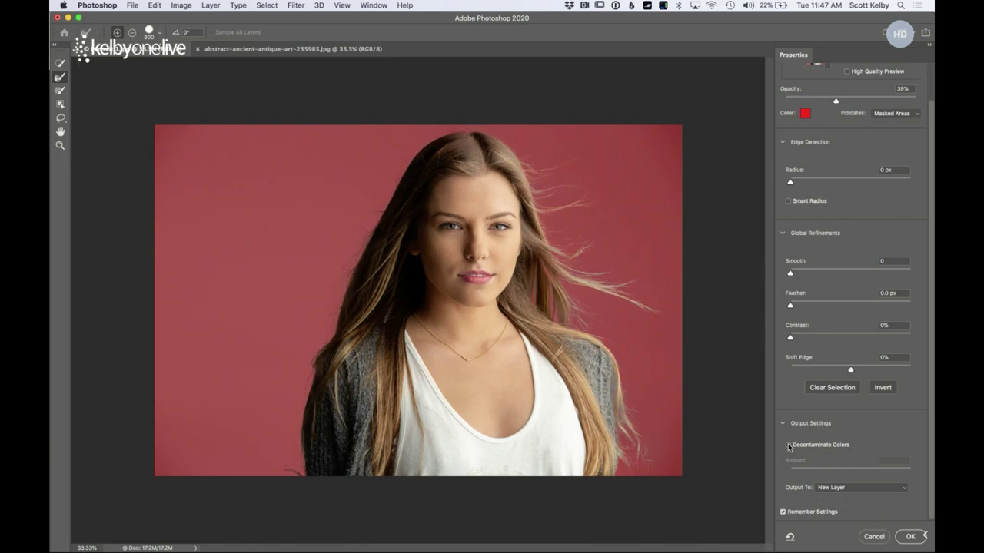
Enable Decontaminate Colors at 100% and set the output to New Layer
click(788, 445)
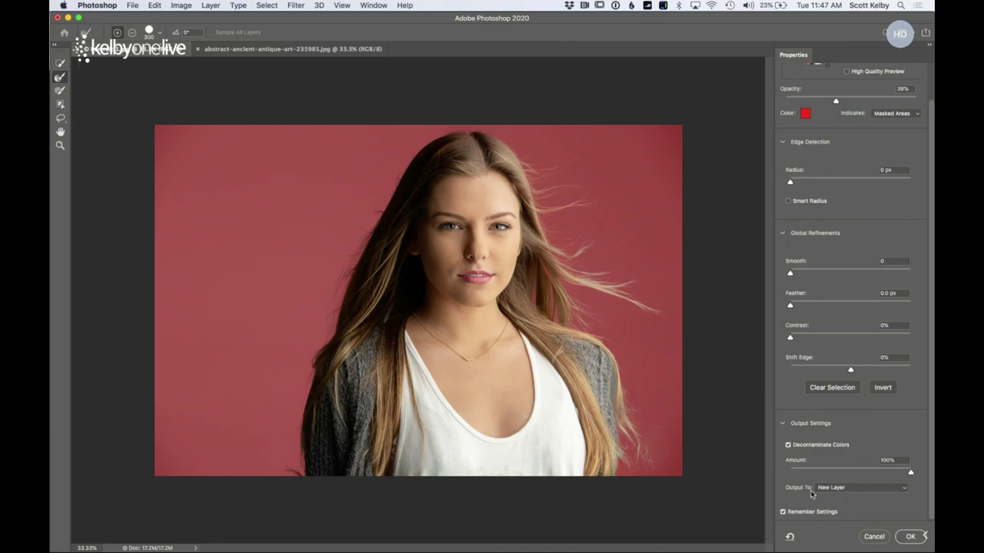
click(856, 487)
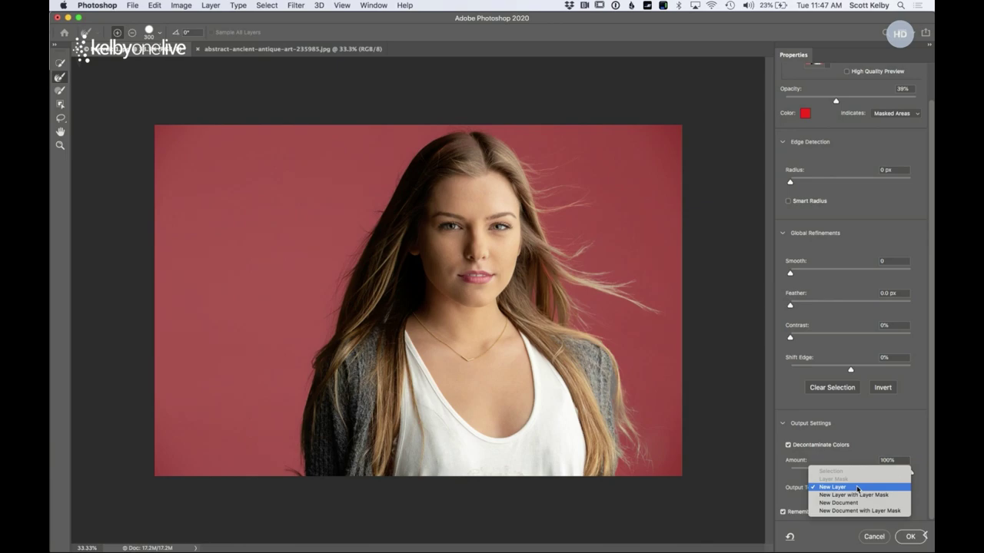
click(857, 488)
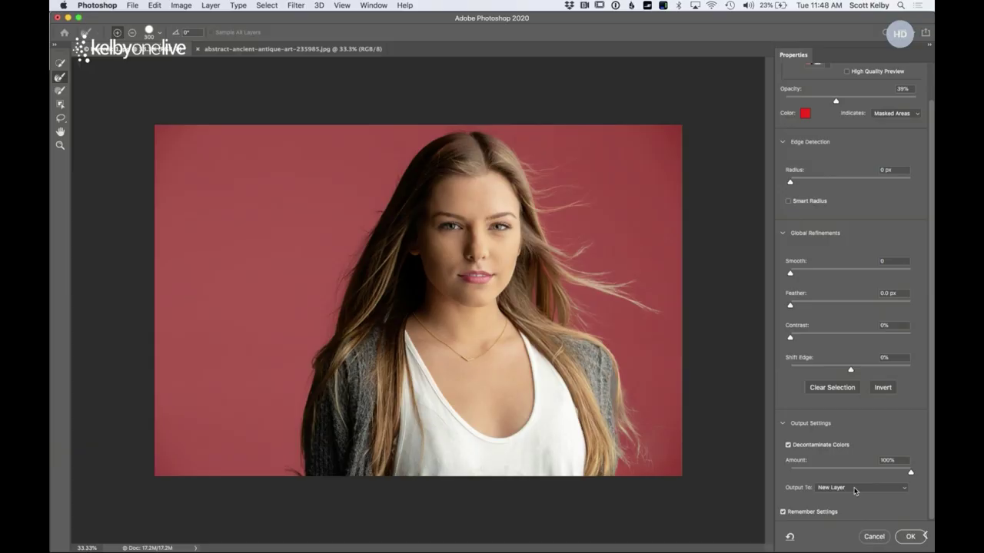
Output the refined selection of the woman as a new layer and duplicate that cutout layer twice
click(911, 537)
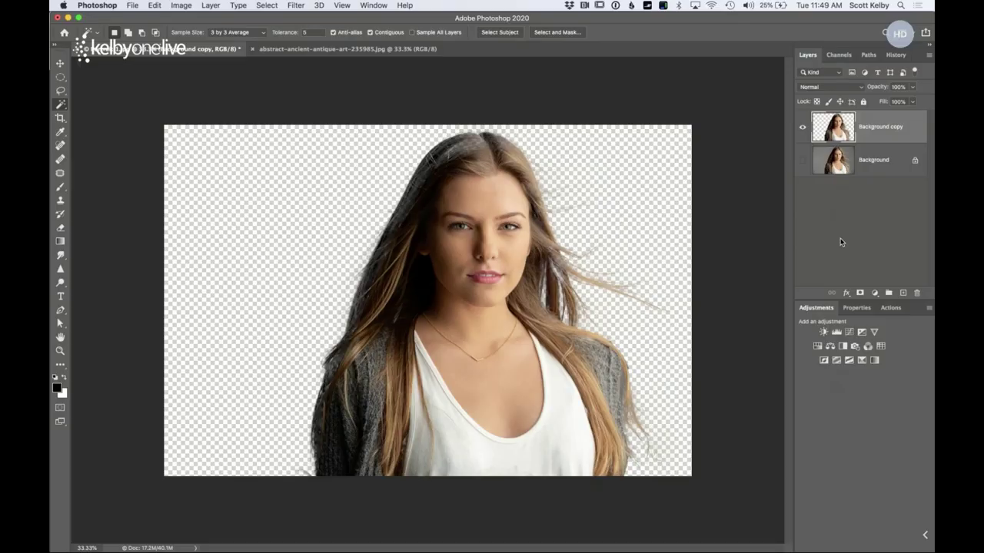
key(super+j)
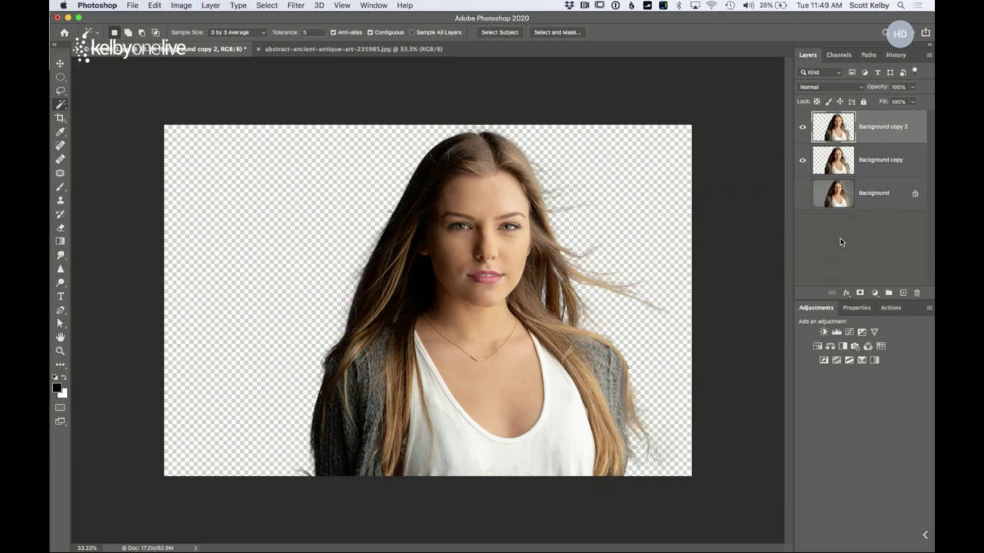
key(super+j)
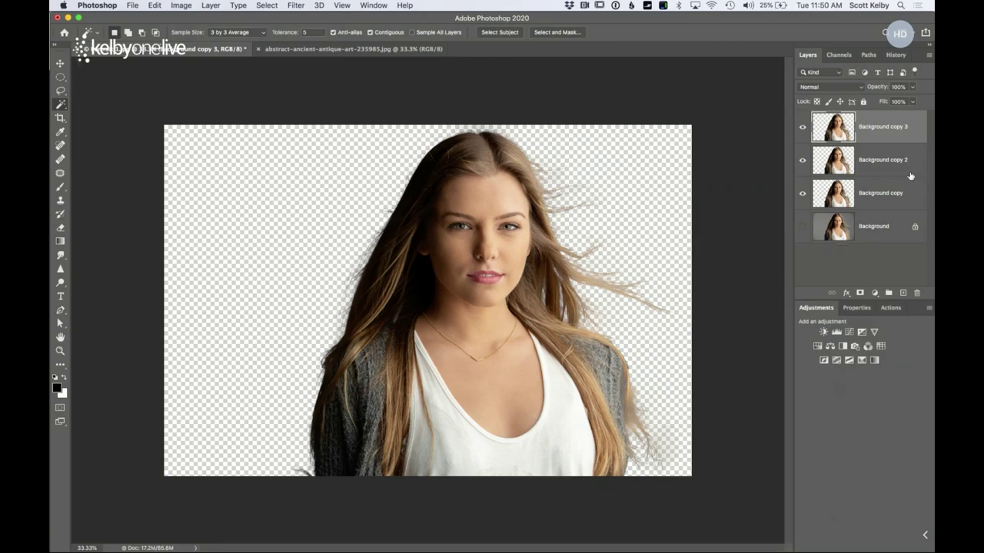
Compare the fullness of the hair edges with the two duplicate cutout layers hidden and shown one by one
click(803, 129)
click(804, 159)
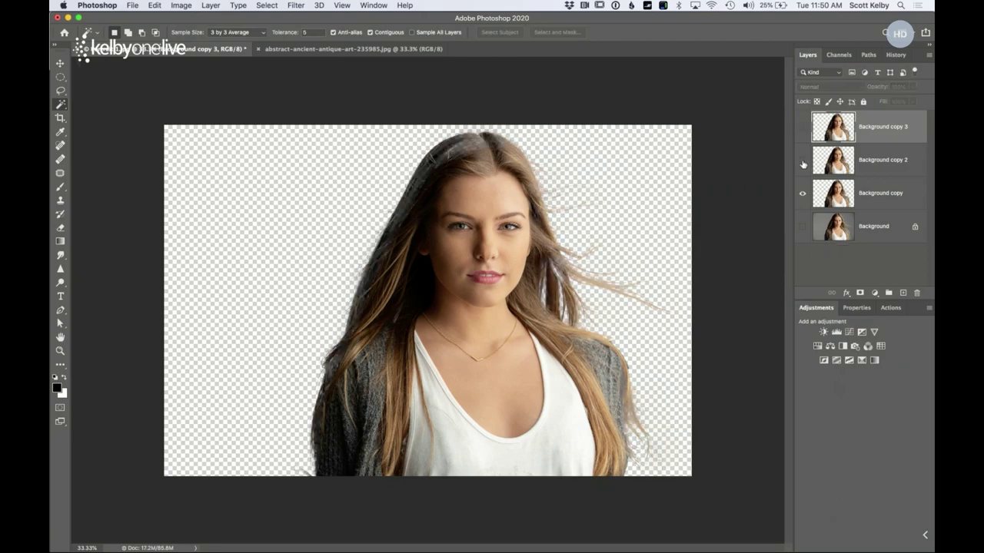
click(804, 162)
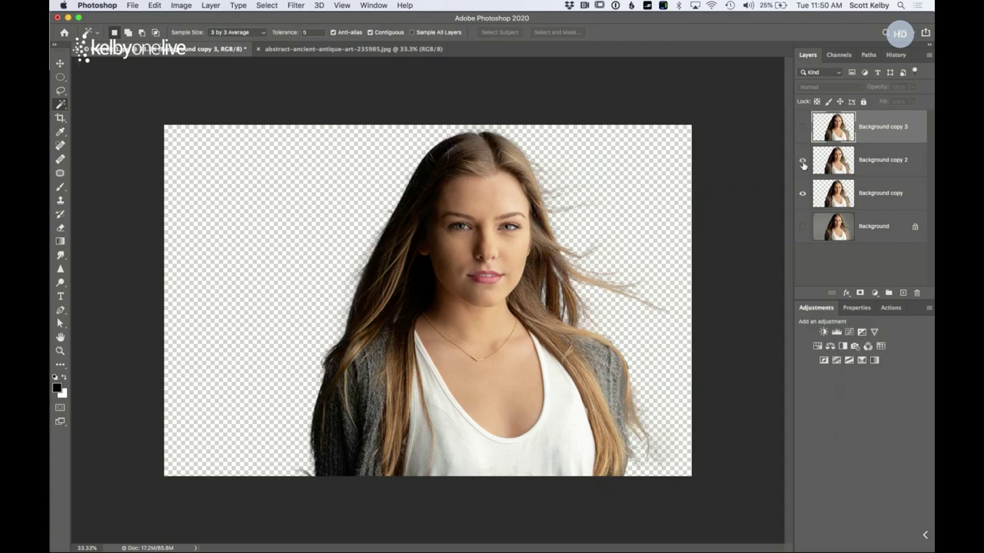
click(802, 130)
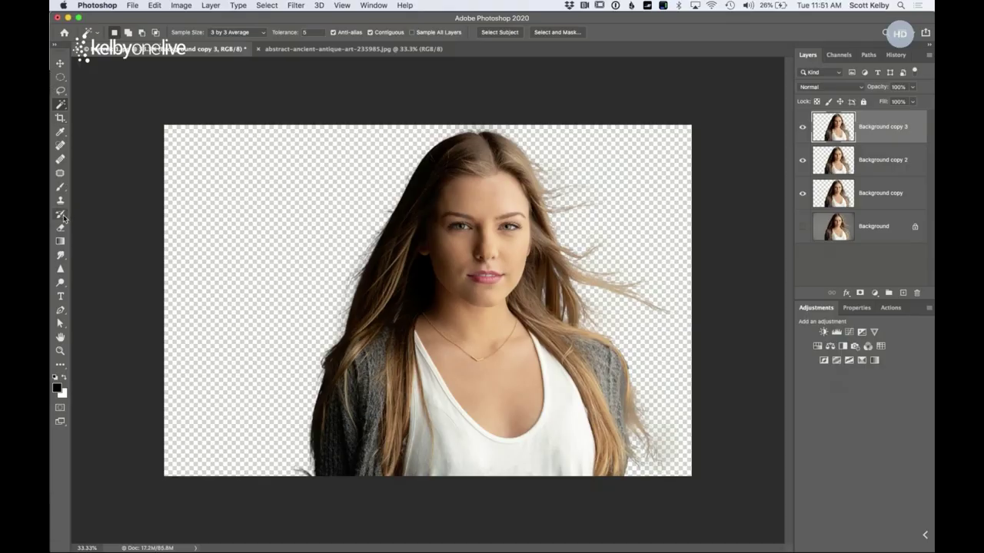
Merge the three stacked cutout layers of the woman into a single layer, leaving the Background layer separate
click(62, 215)
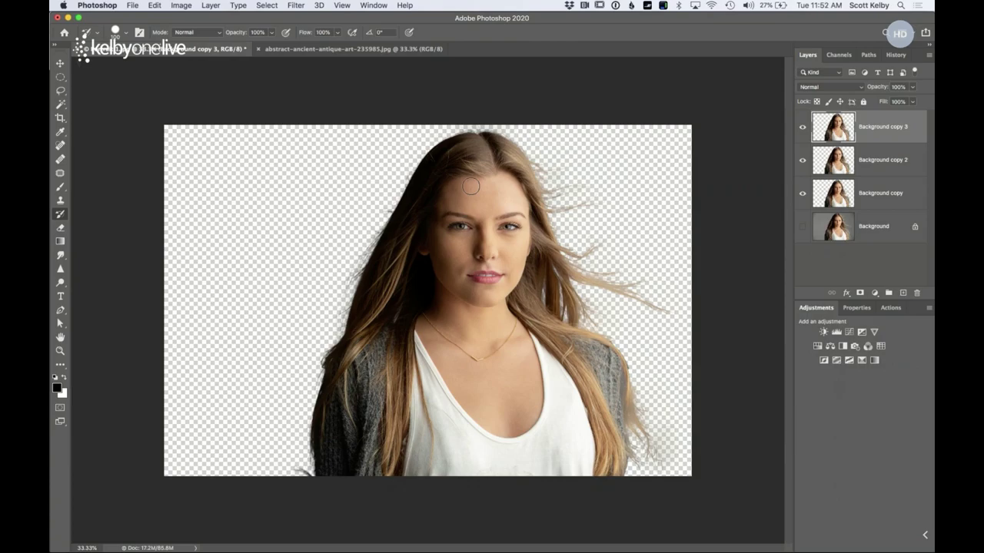
click(60, 63)
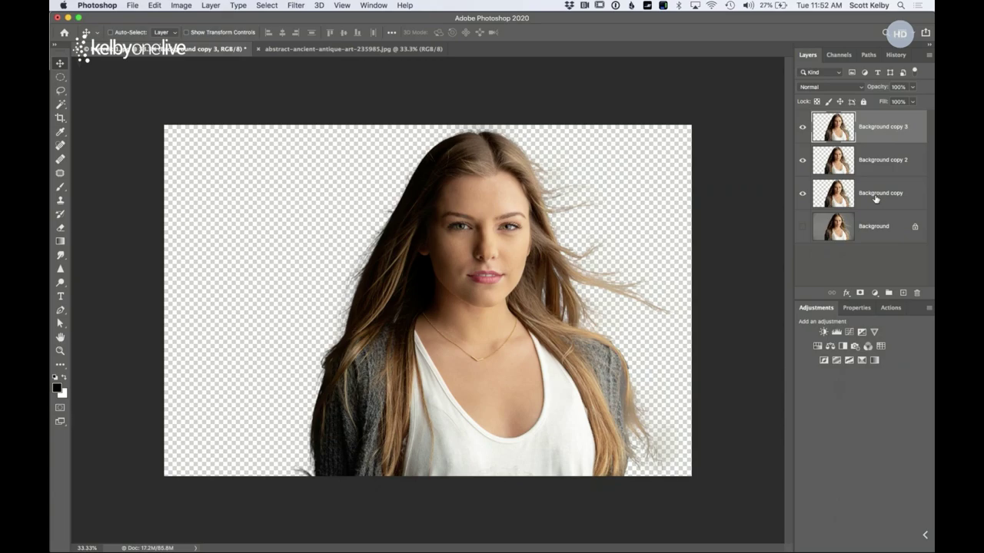
shift+click(894, 156)
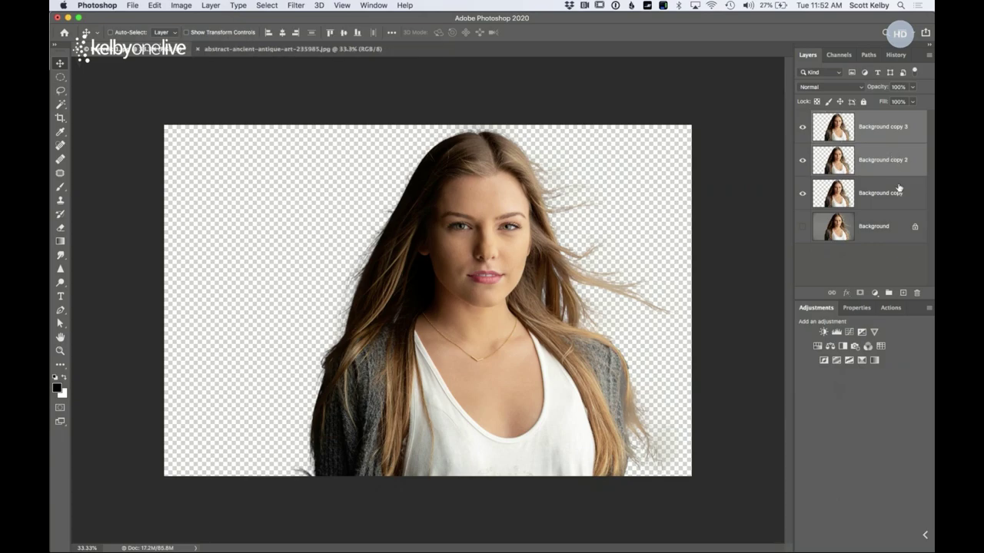
shift+click(898, 190)
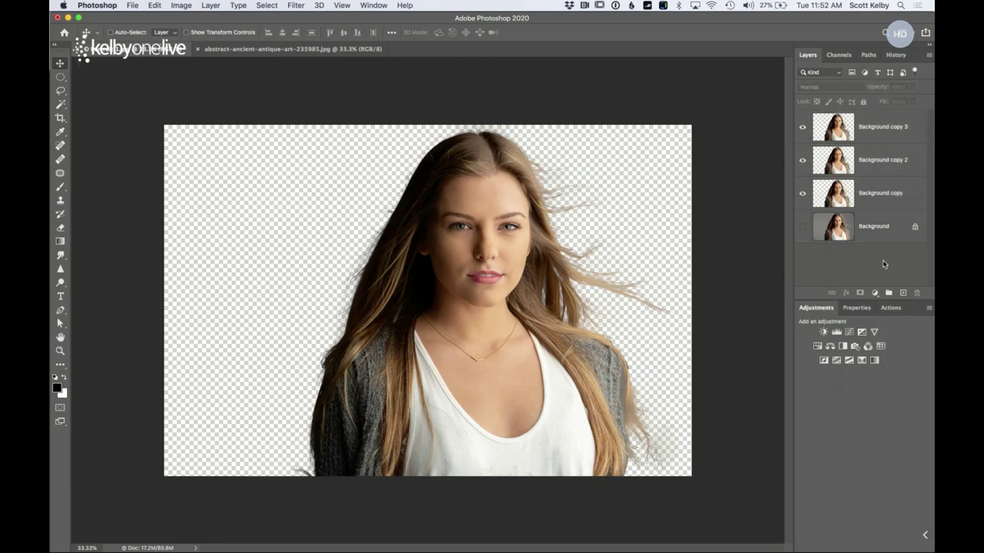
click(888, 134)
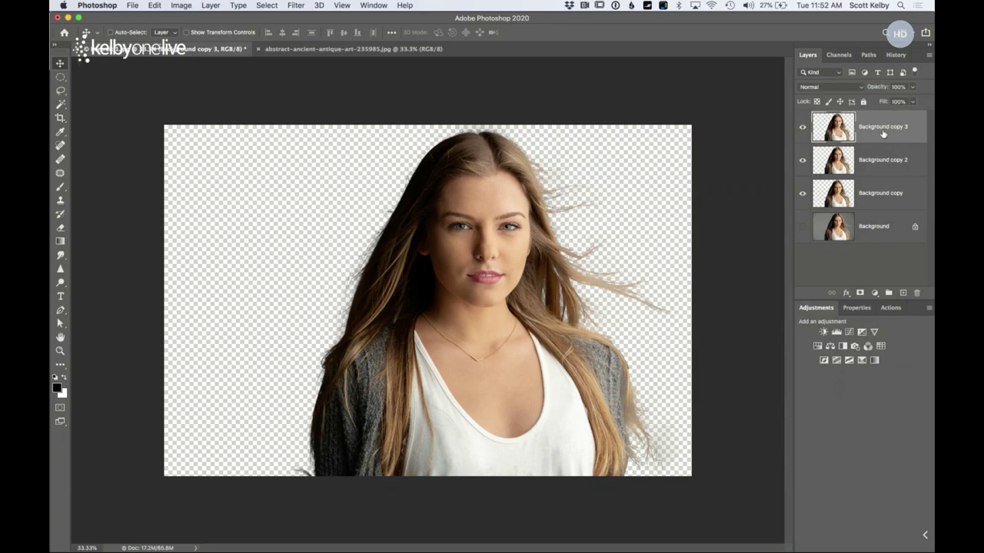
shift+click(884, 154)
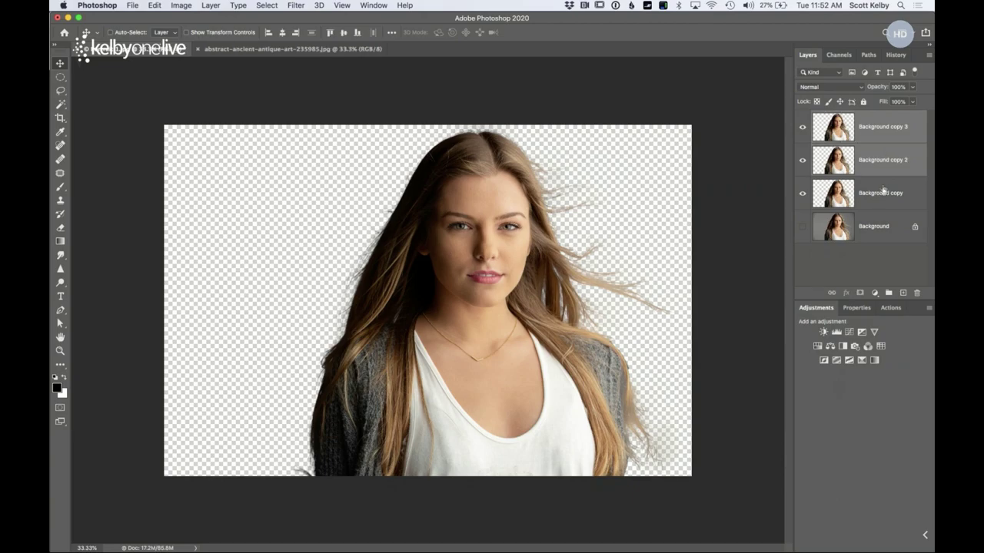
shift+click(883, 189)
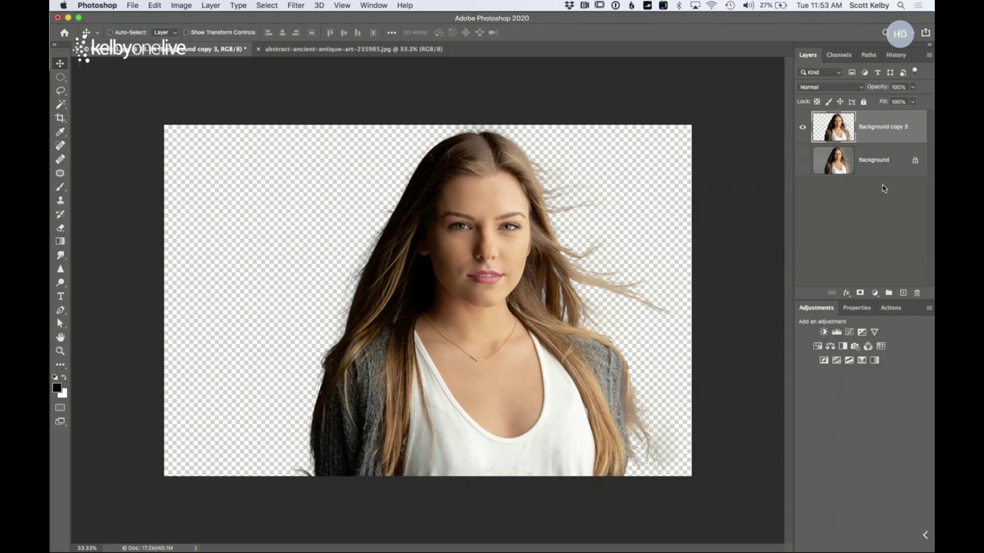
Open restaurant 2.psd from the compositing practice folder and preview its Group 1 overlay, leaving the group hidden
click(131, 6)
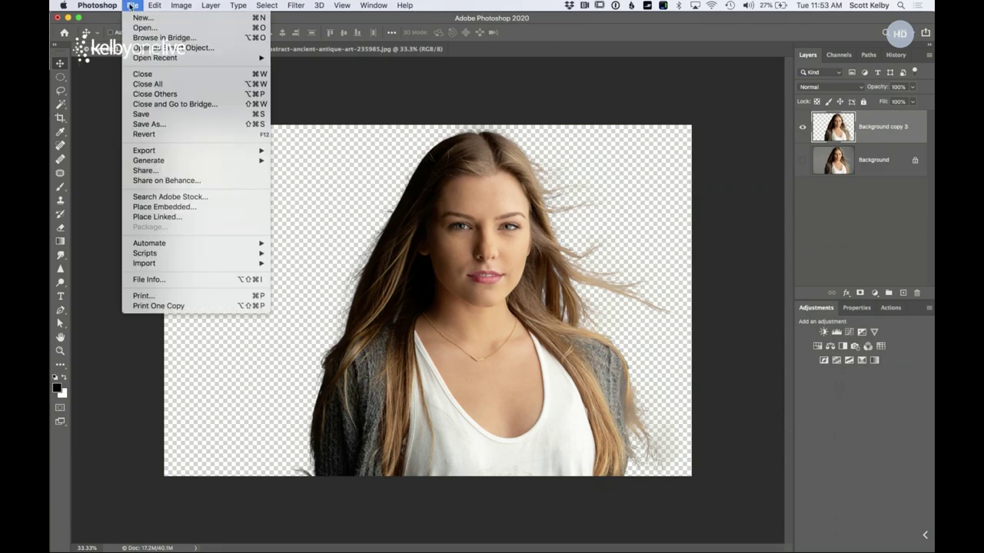
click(141, 29)
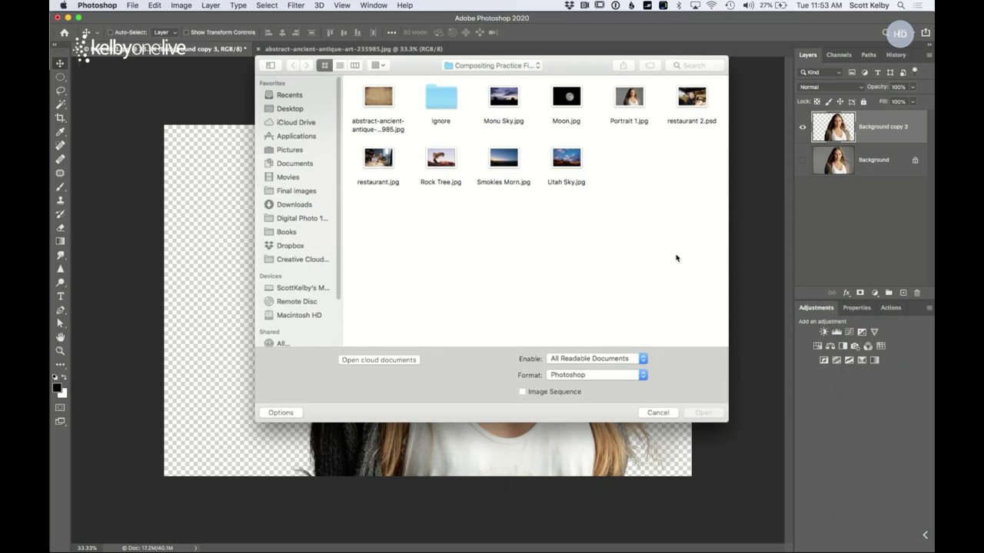
click(690, 103)
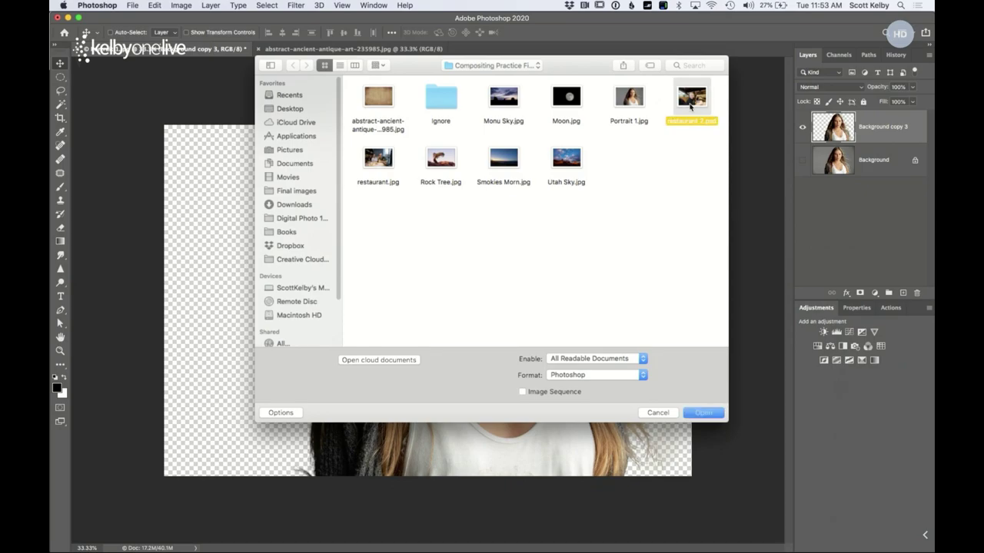
click(714, 414)
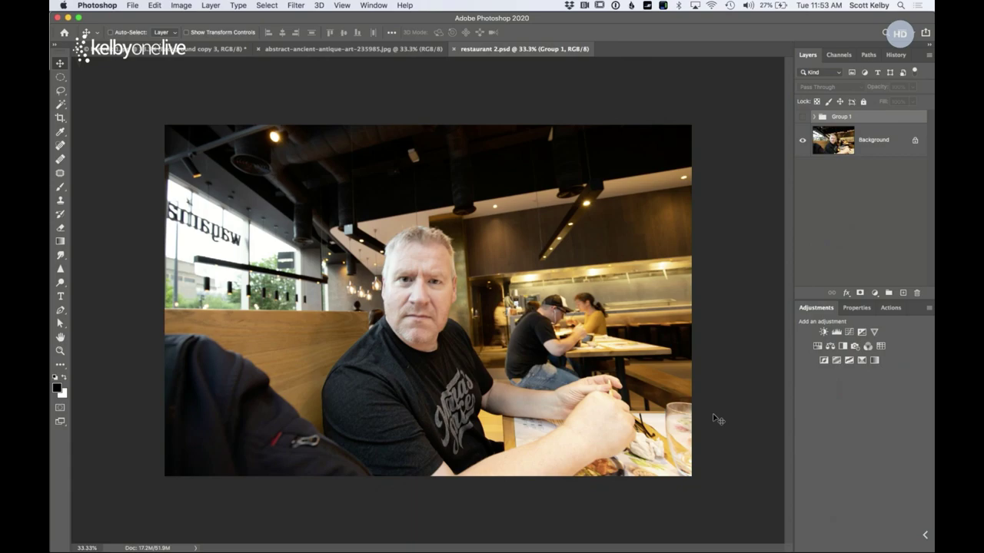
click(803, 116)
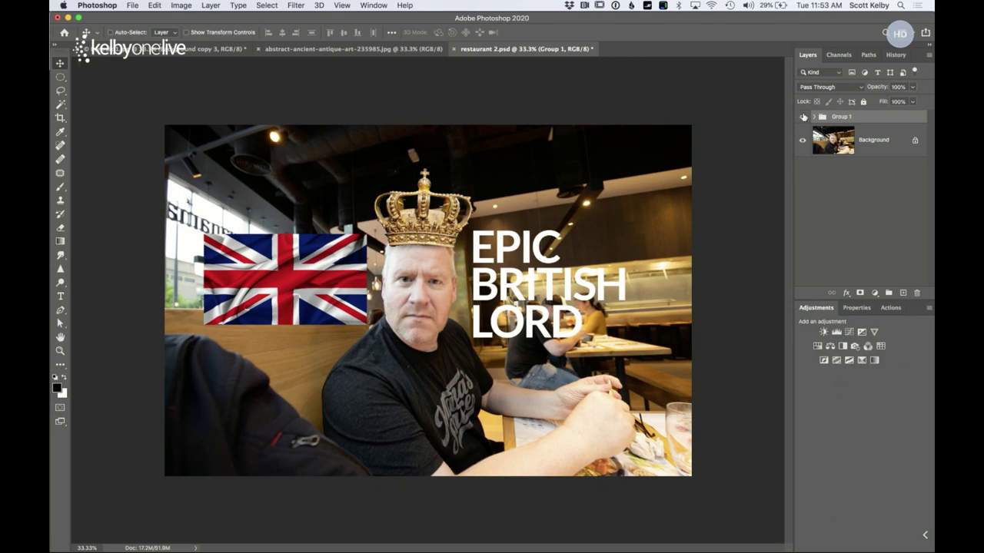
click(803, 116)
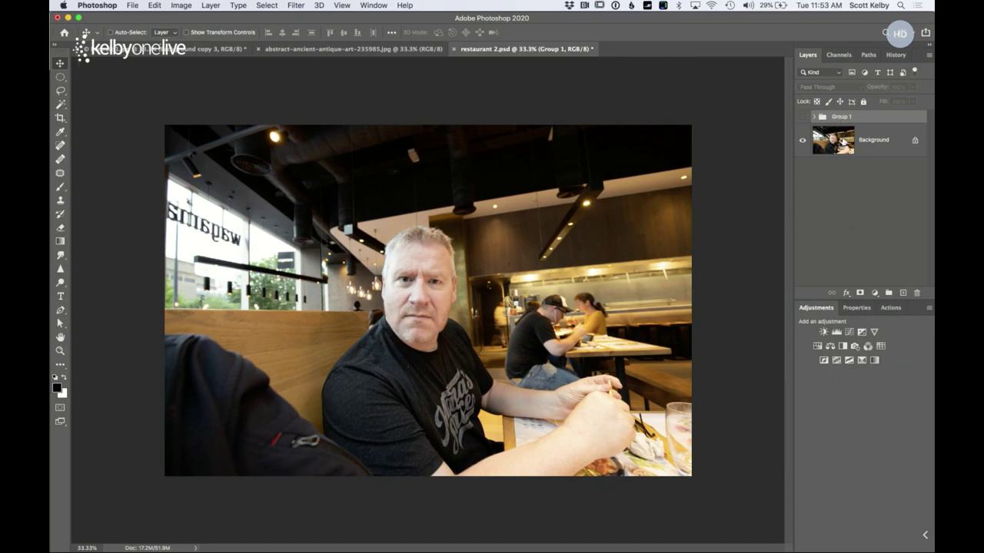
Select the entire Background layer of the restaurant photo and copy it
click(843, 142)
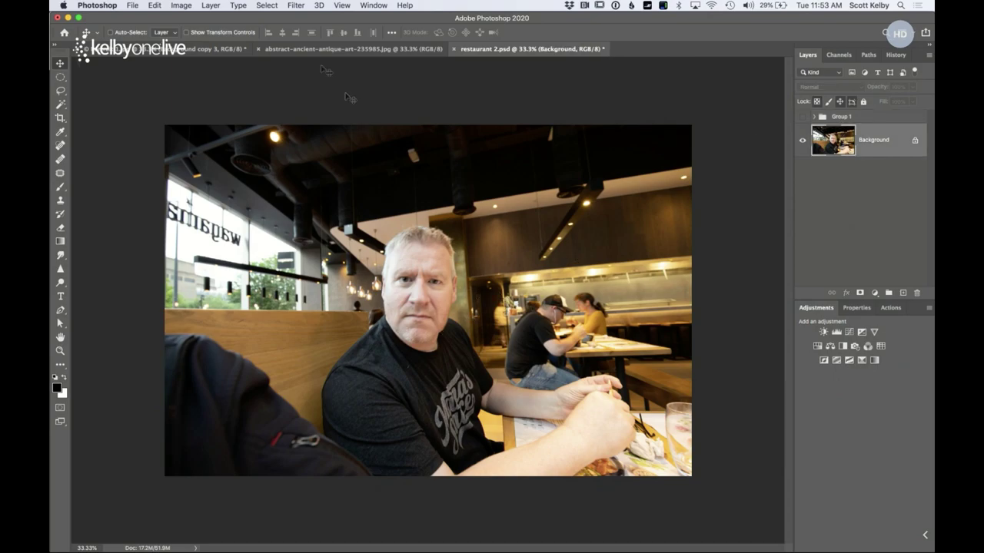
click(267, 6)
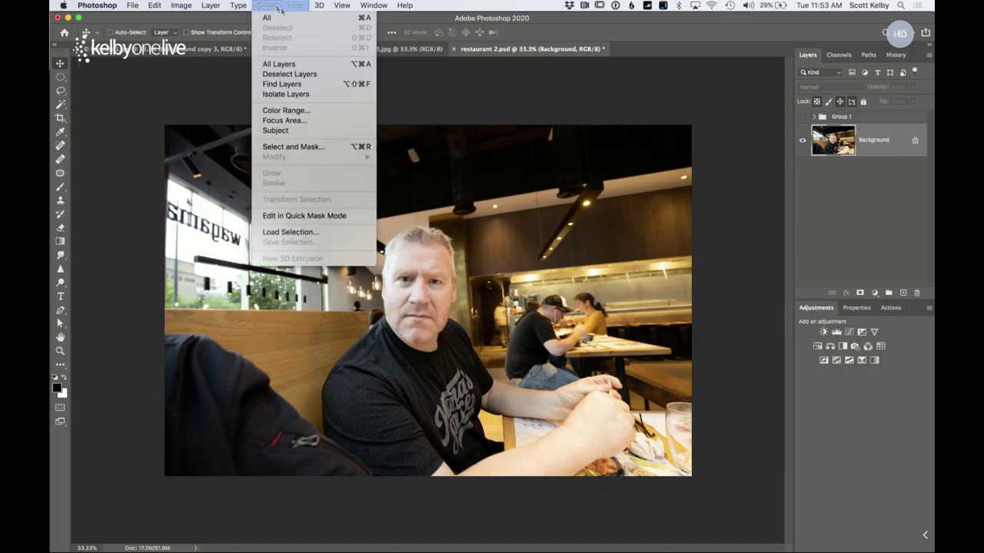
click(276, 19)
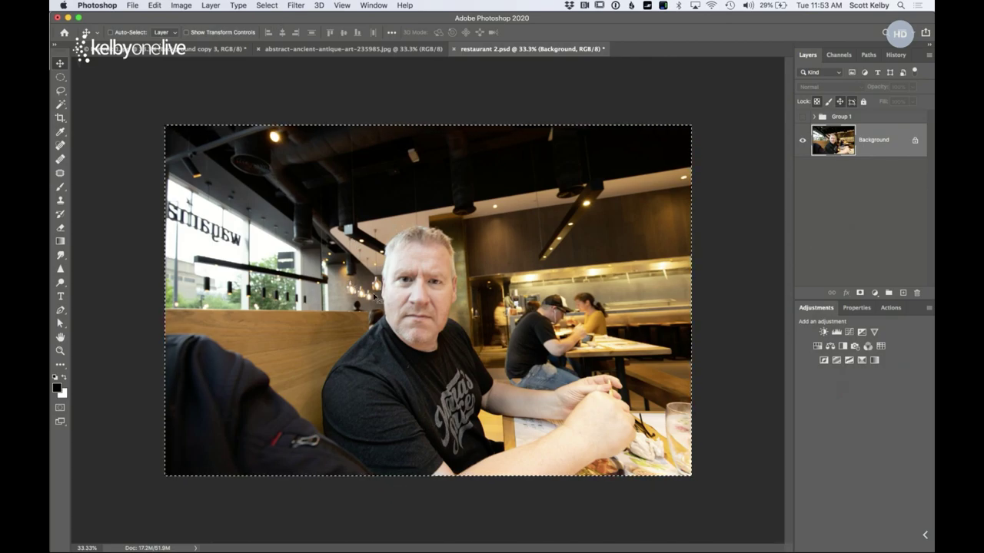
click(154, 6)
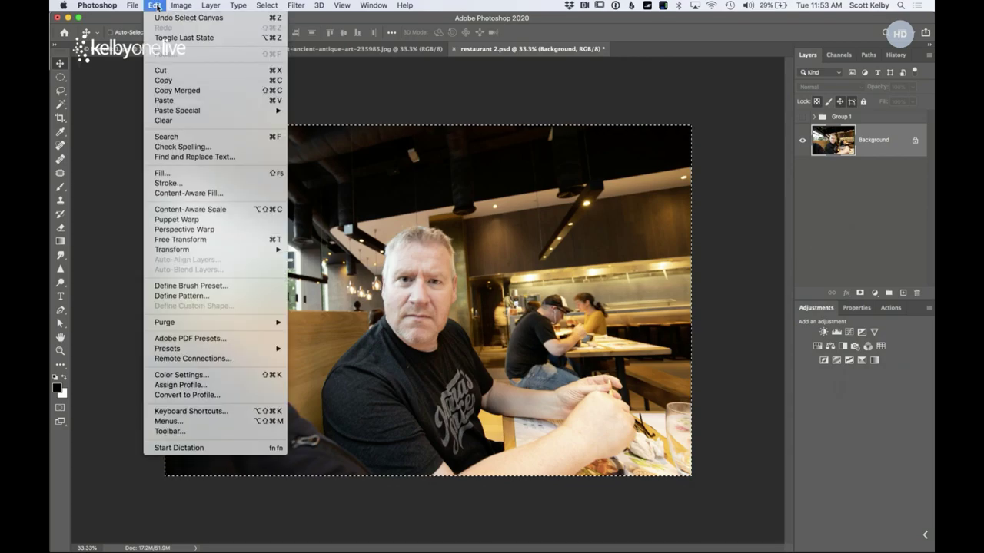
click(175, 80)
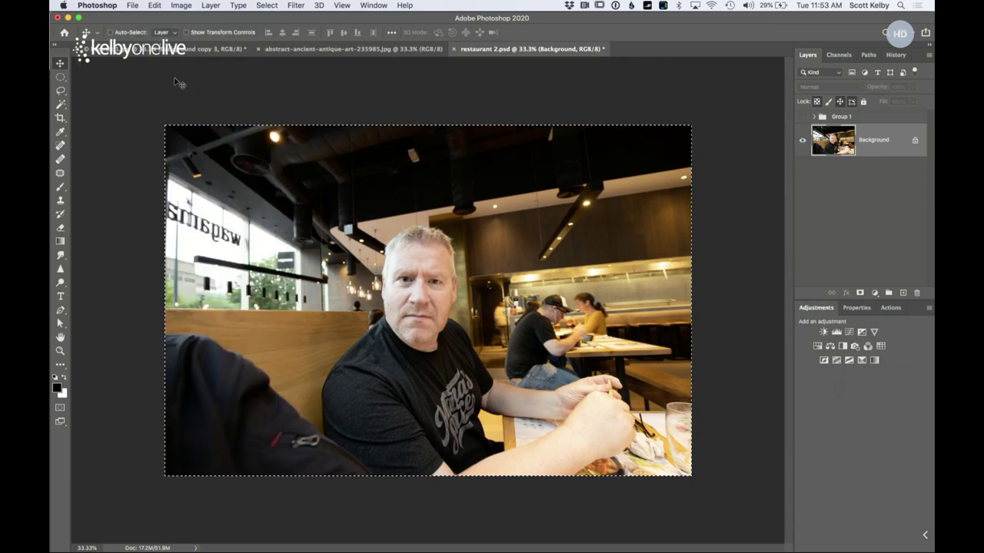
Paste the restaurant photo into the portrait document and place its layer directly beneath the woman's cutout
click(177, 50)
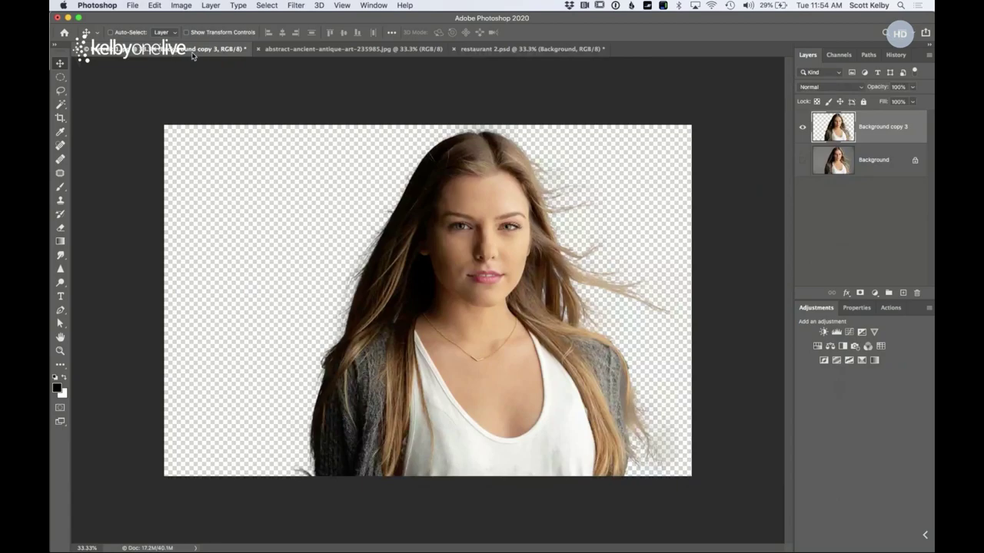
click(156, 6)
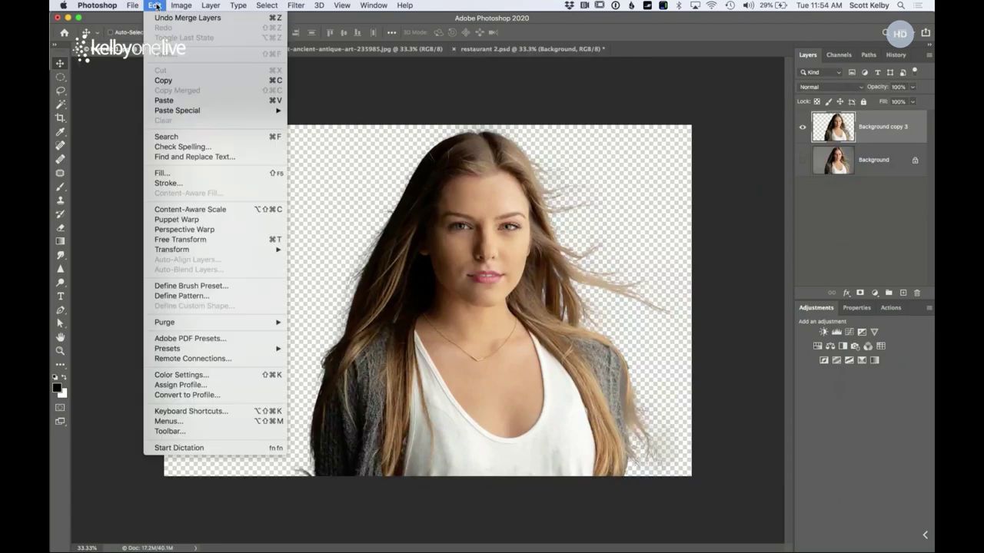
click(177, 99)
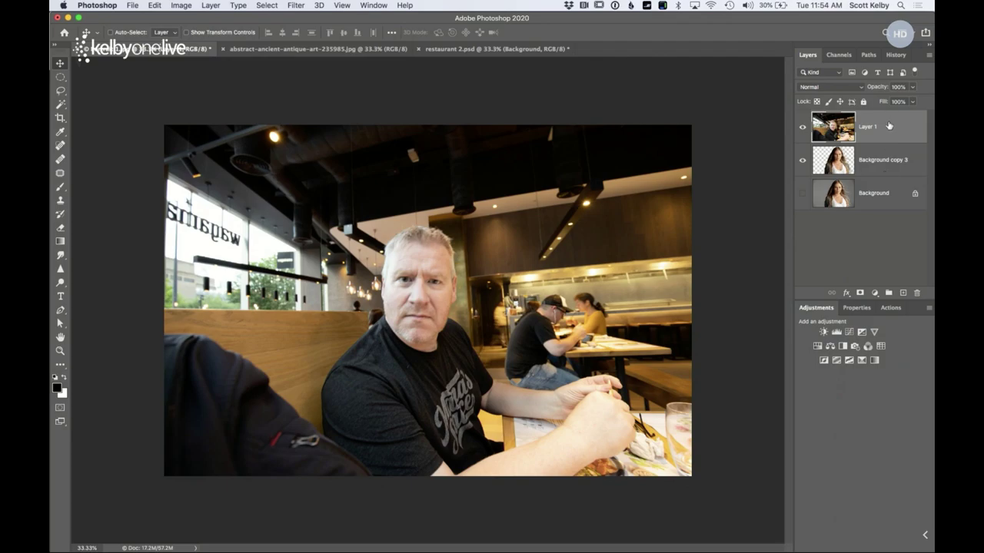
drag(890, 125, 880, 170)
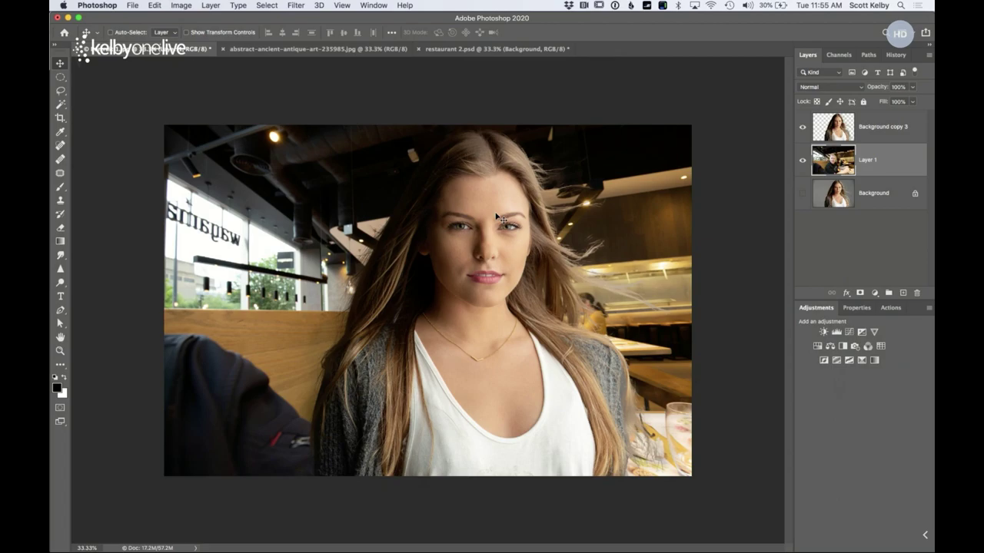
Flip the woman's cutout layer horizontally with Free Transform and shift her slightly to the left within the restaurant scene
click(892, 126)
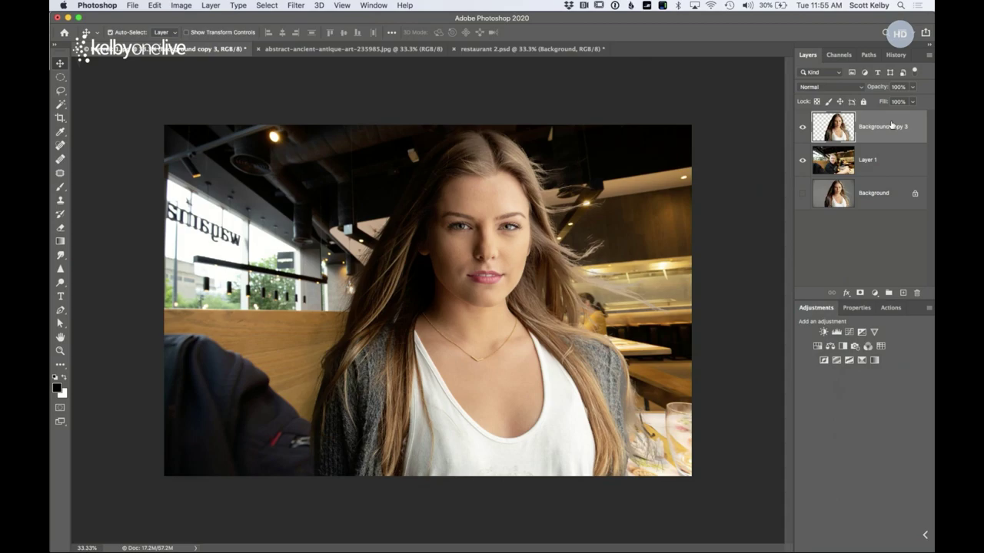
key(super+t)
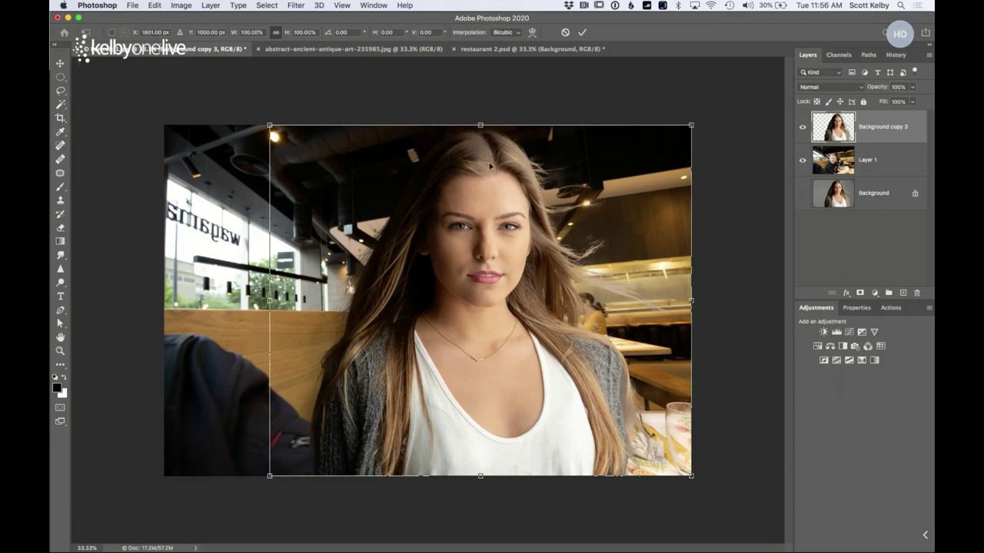
right_click(529, 194)
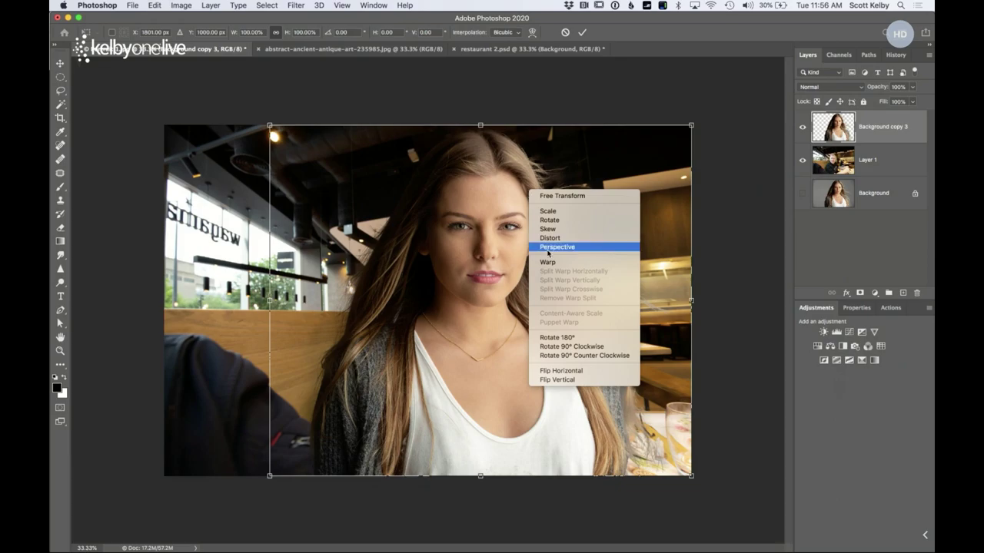
click(618, 375)
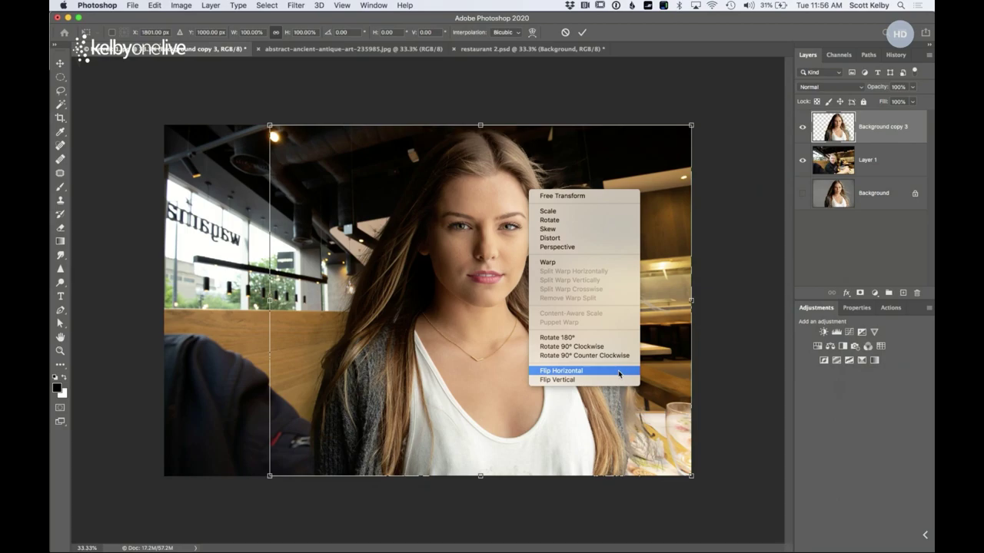
click(620, 374)
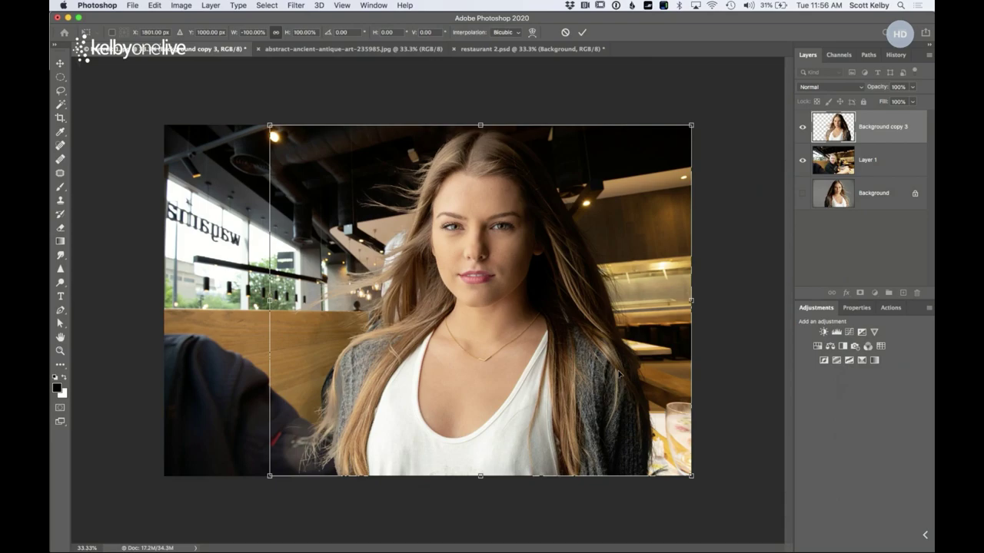
key(Return)
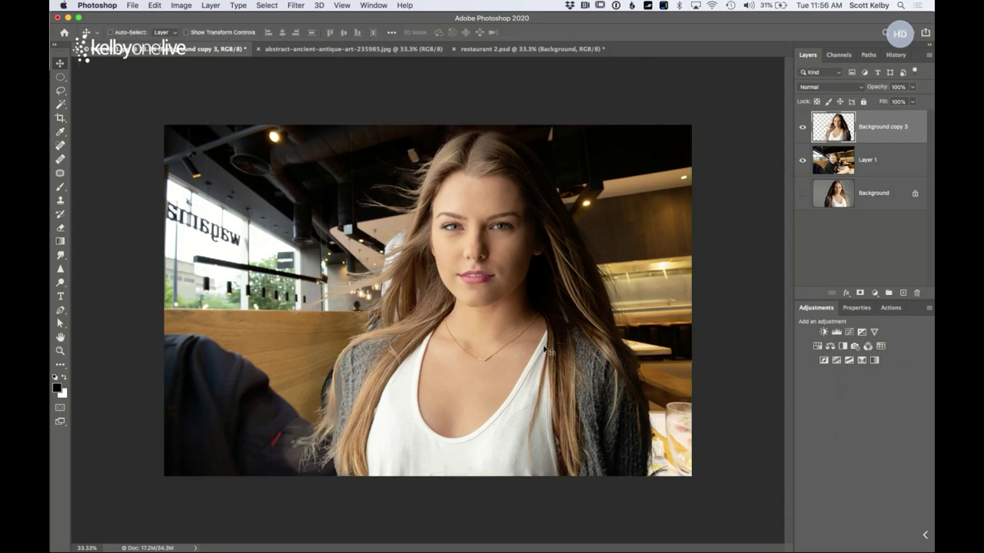
drag(545, 350, 516, 352)
mouse_move(515, 350)
mouse_down()
mouse_move(436, 348)
mouse_move(532, 350)
mouse_up()
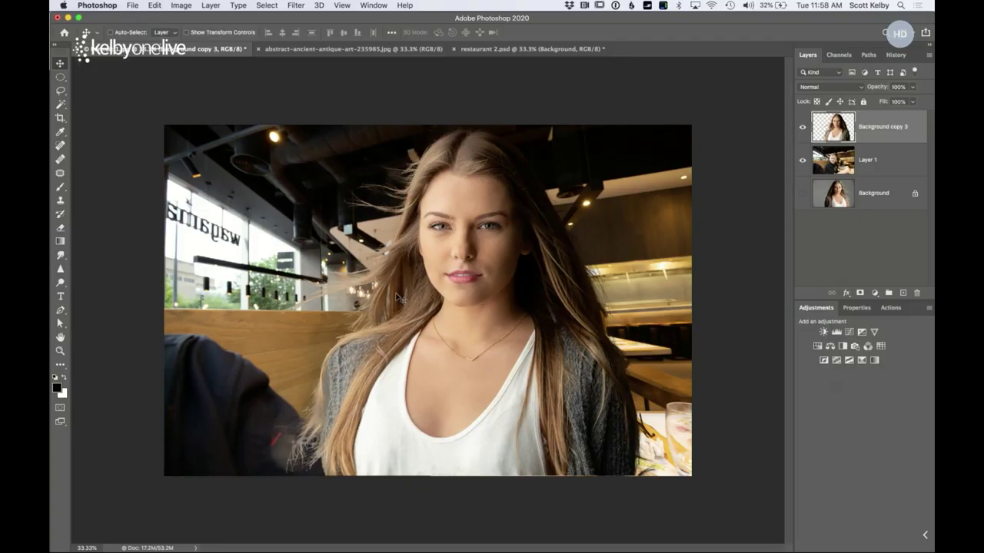
Shift the woman's cutout a little further left and down in the restaurant scene, and defringe its edges by 1 pixel
drag(436, 271, 417, 271)
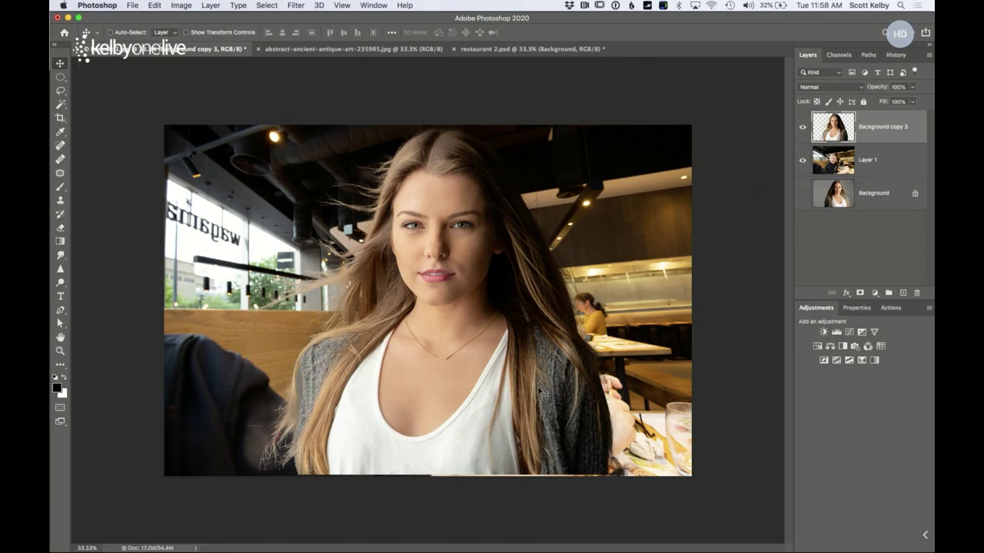
drag(542, 392, 544, 395)
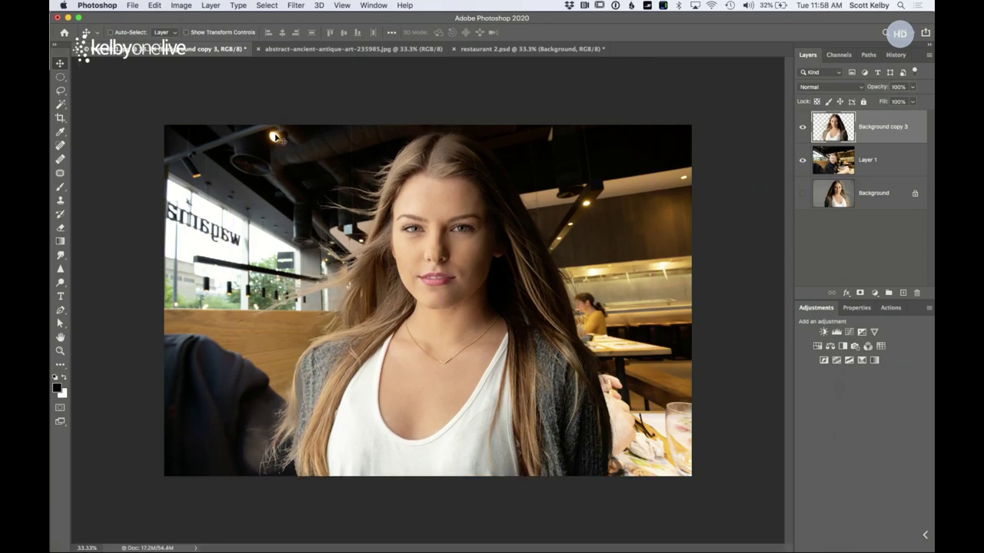
click(210, 5)
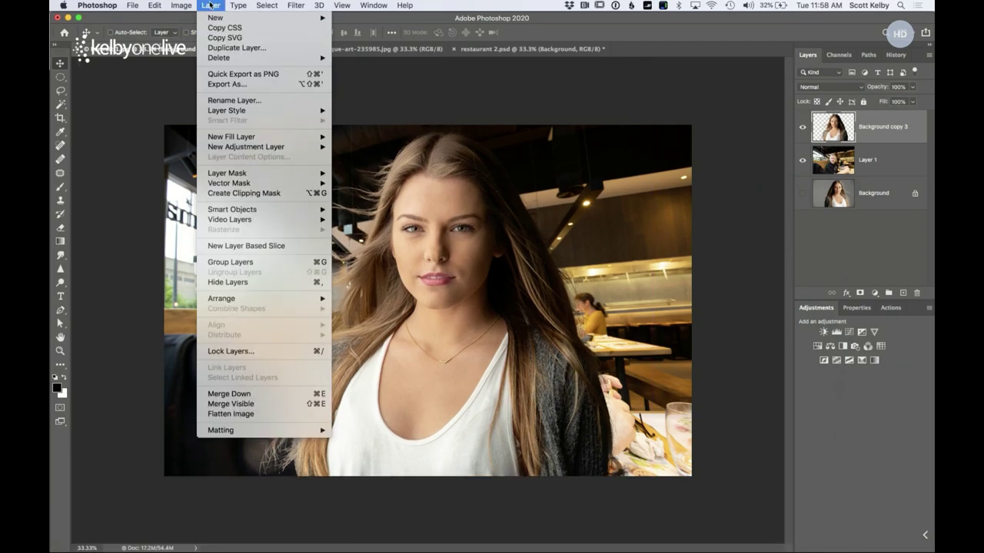
mouse_move(257, 431)
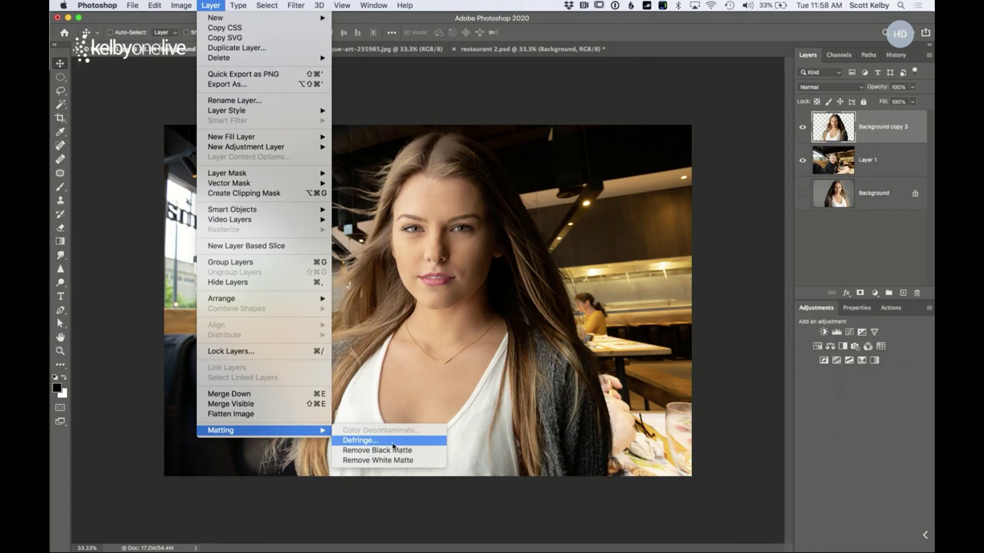
click(401, 443)
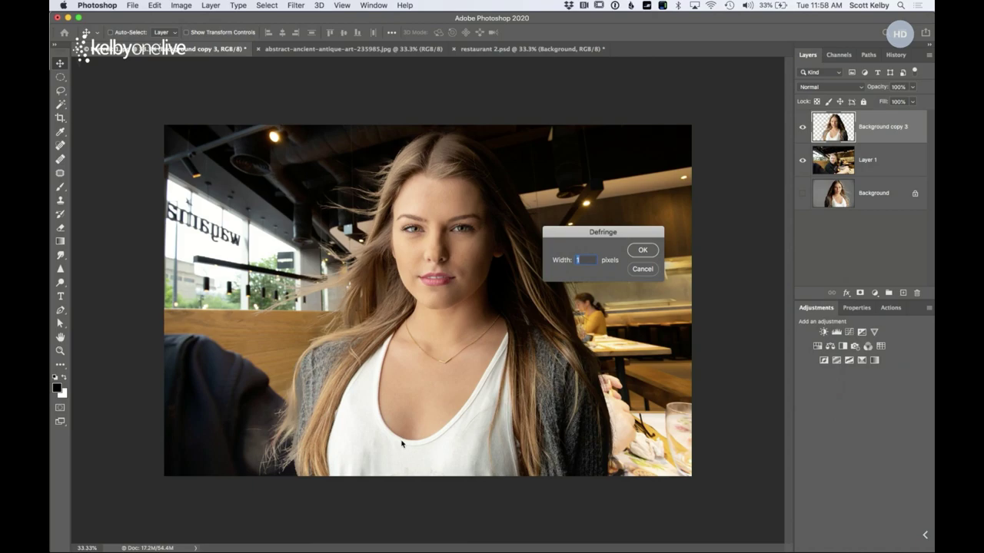
drag(554, 262, 556, 262)
click(644, 251)
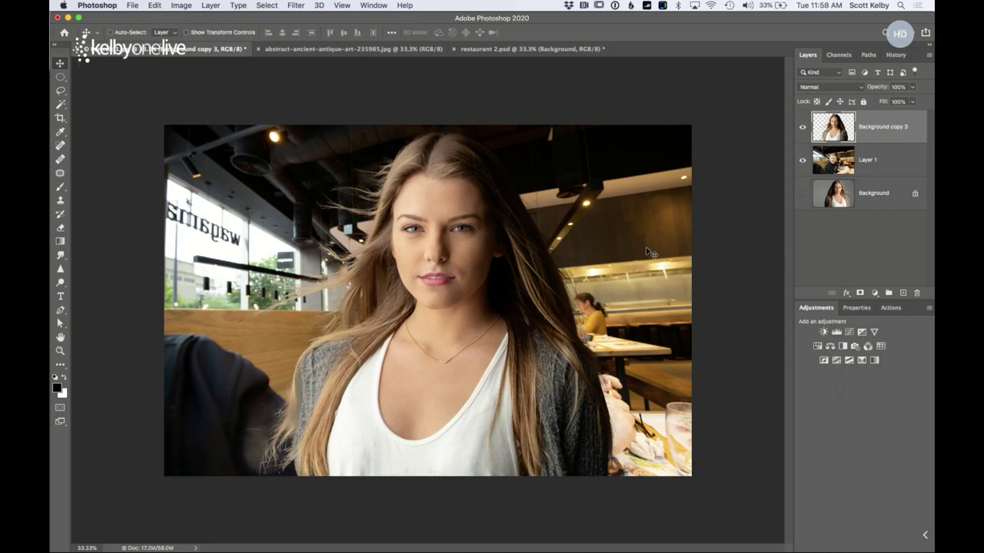
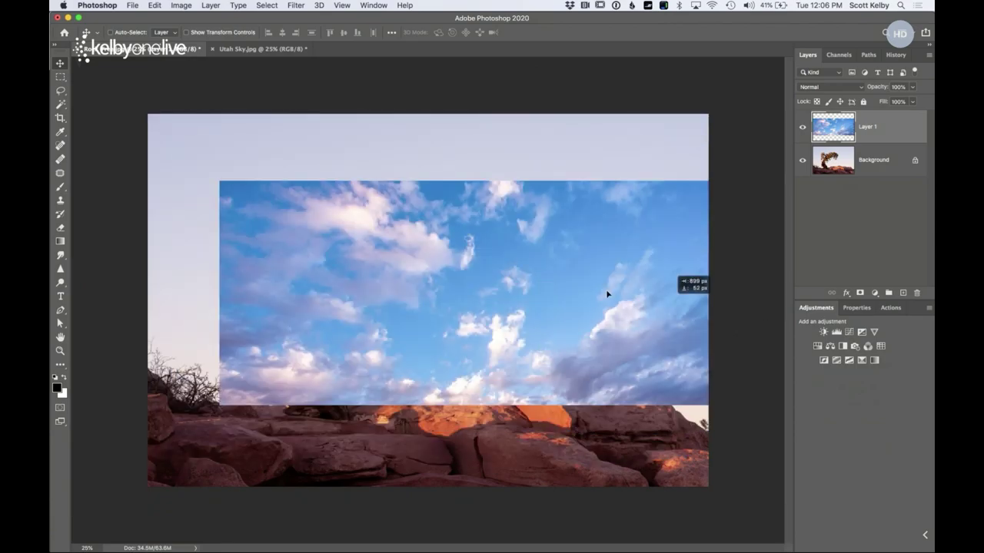
Undo the last sideways move of the sky layer and move it straight up to cover the top edge of the desert photo
click(155, 5)
click(158, 17)
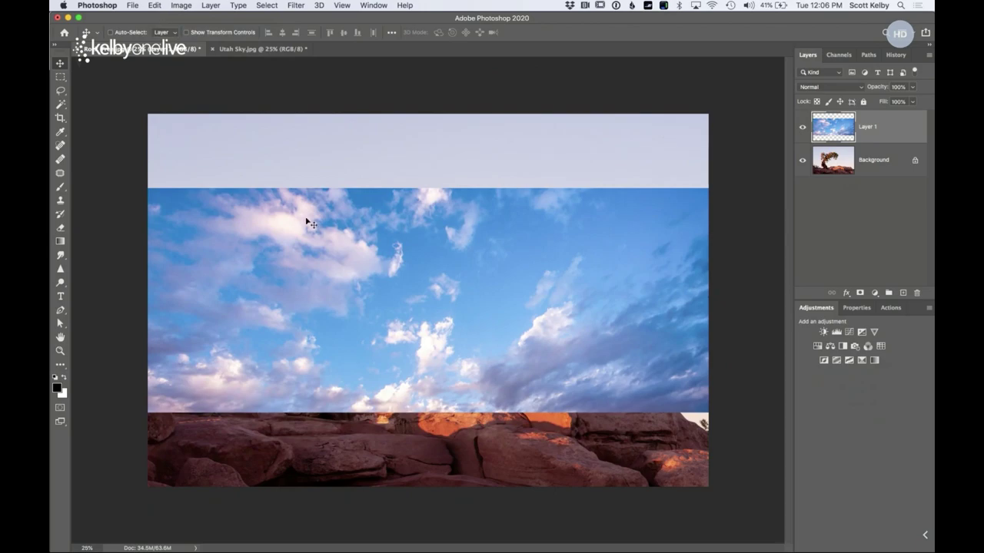
drag(402, 281, 413, 215)
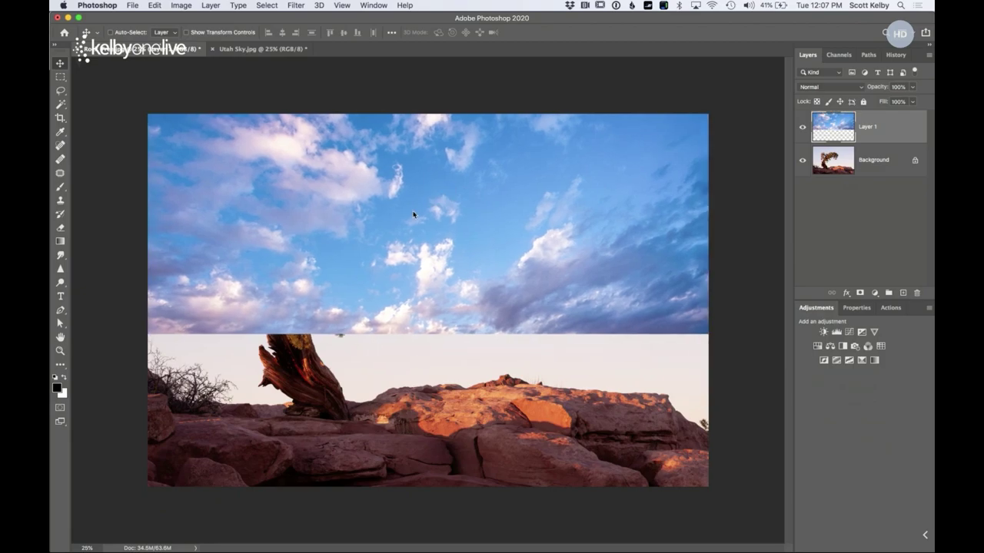
Scale the sky layer up to about 137% with Free Transform and shift it left so it reaches down to the rocks
key(ctrl+t)
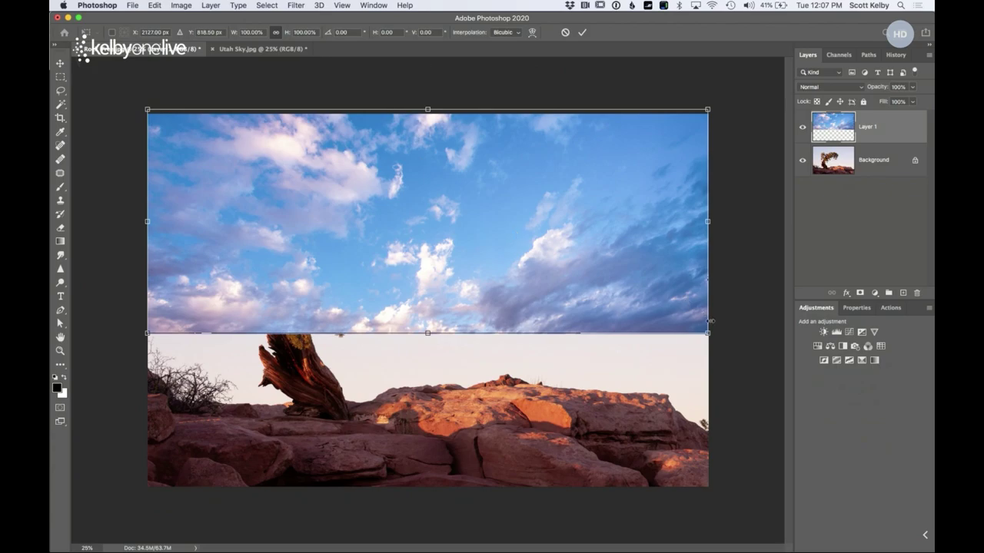
drag(708, 335, 904, 437)
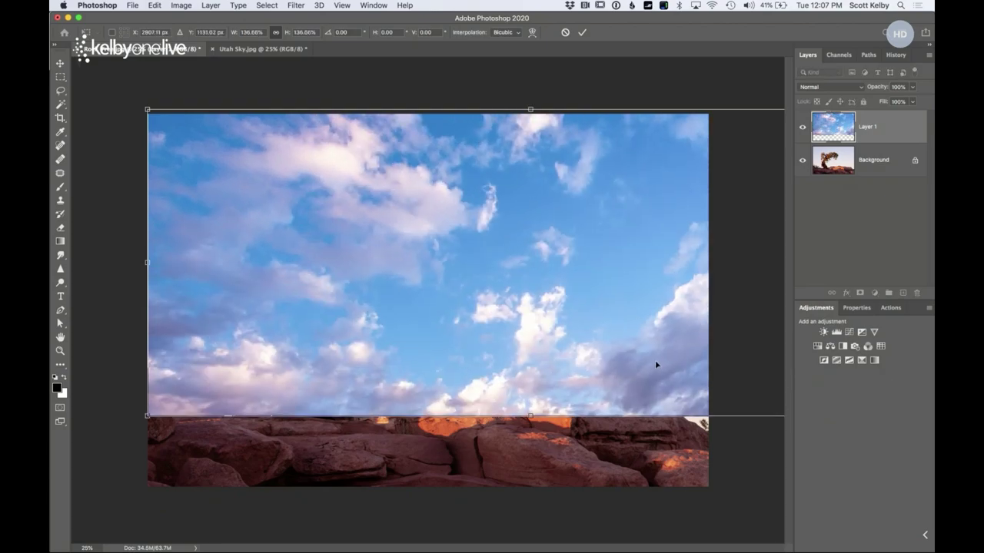
drag(657, 364, 569, 363)
key(Return)
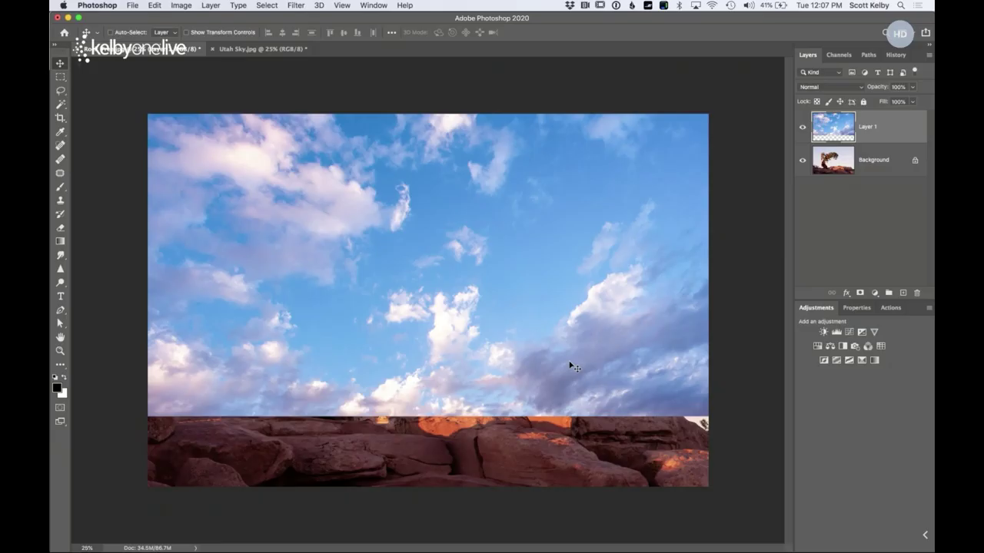
Toggle the sky layer's visibility to view the tree beneath and preview other blend modes, keeping the mode on Normal
click(803, 128)
click(803, 129)
click(841, 89)
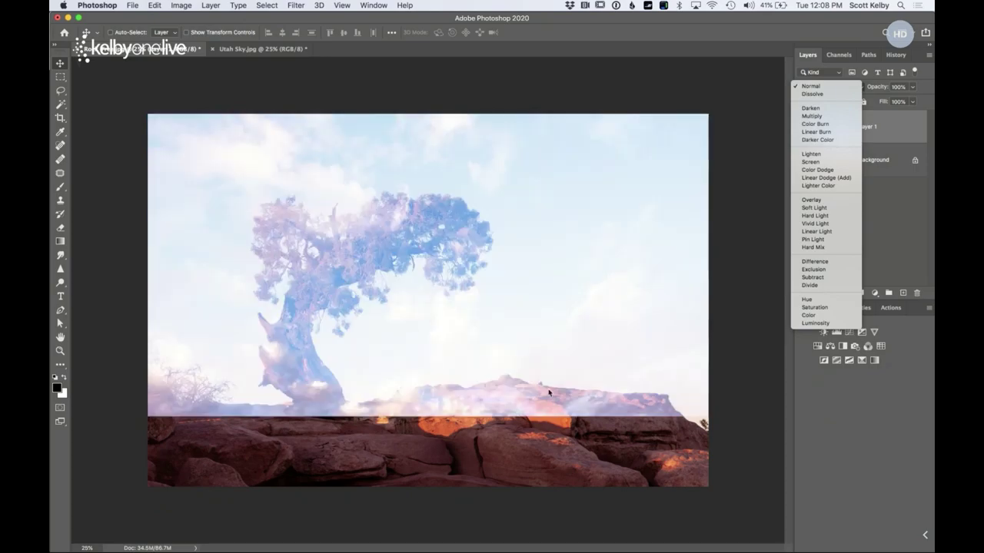
click(886, 232)
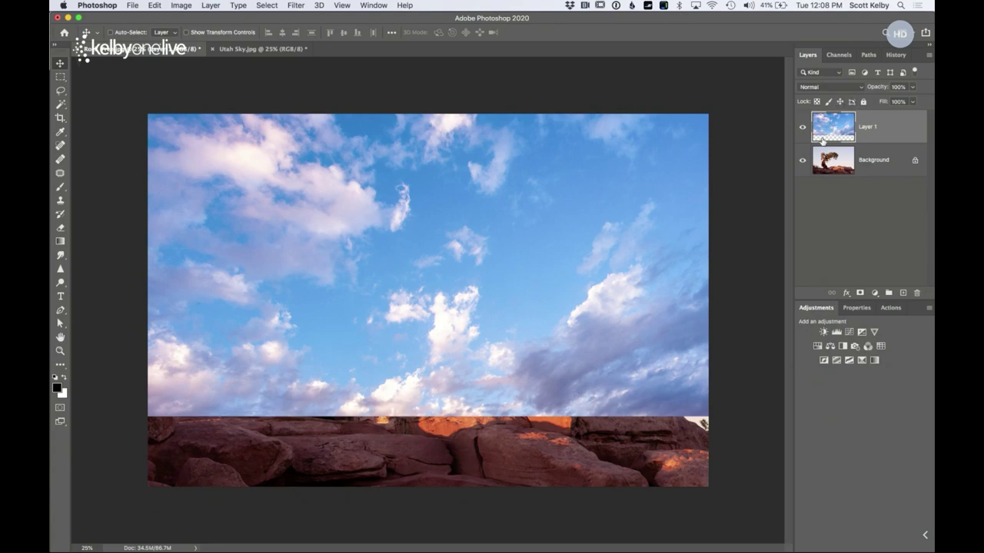
Reveal the tree and rocks through the sky layer using Blend If, splitting the Underlying Layer's black slider at 136 / 228
double_click(832, 126)
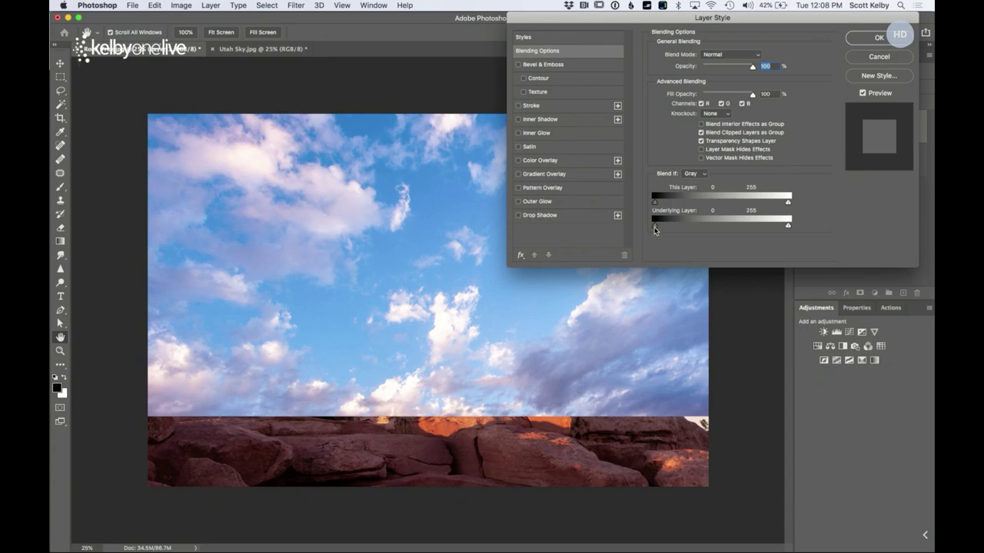
drag(654, 229, 710, 228)
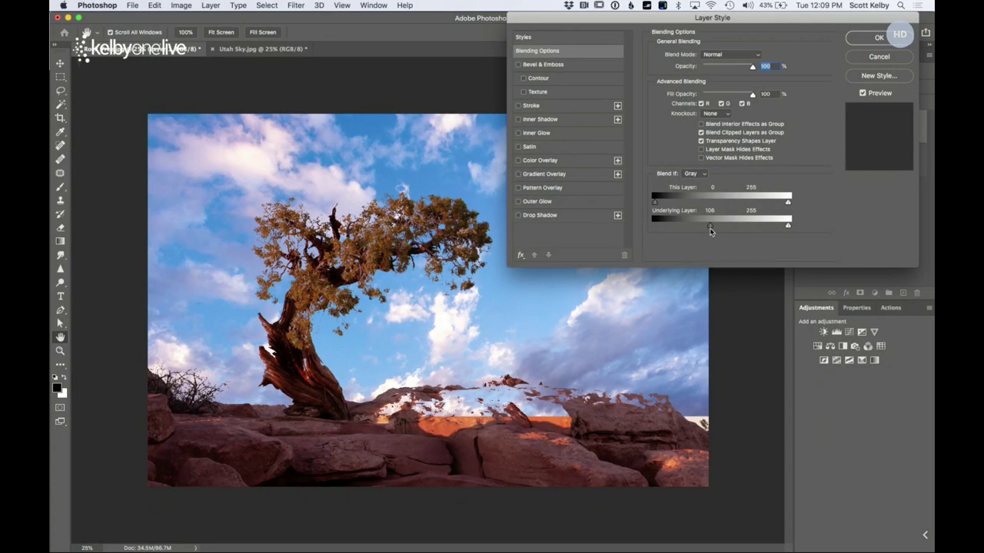
key(alt)
drag(710, 227, 774, 235)
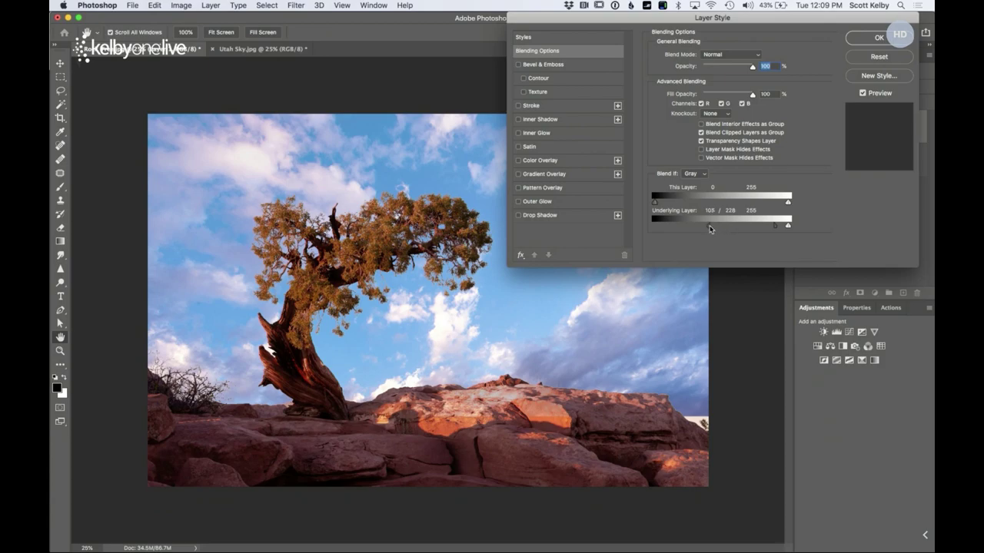
mouse_move(710, 229)
mouse_down()
mouse_move(735, 229)
mouse_move(726, 229)
mouse_up()
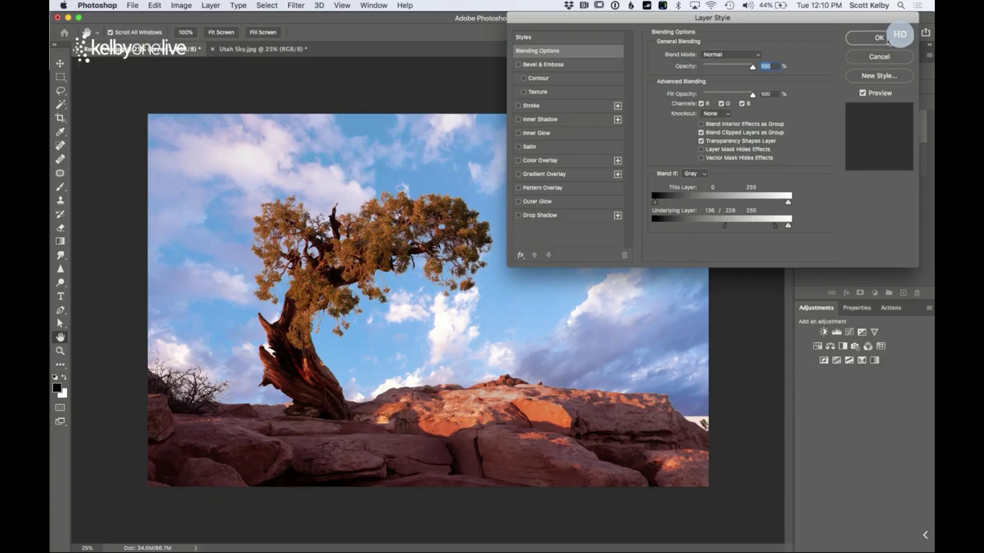
click(884, 39)
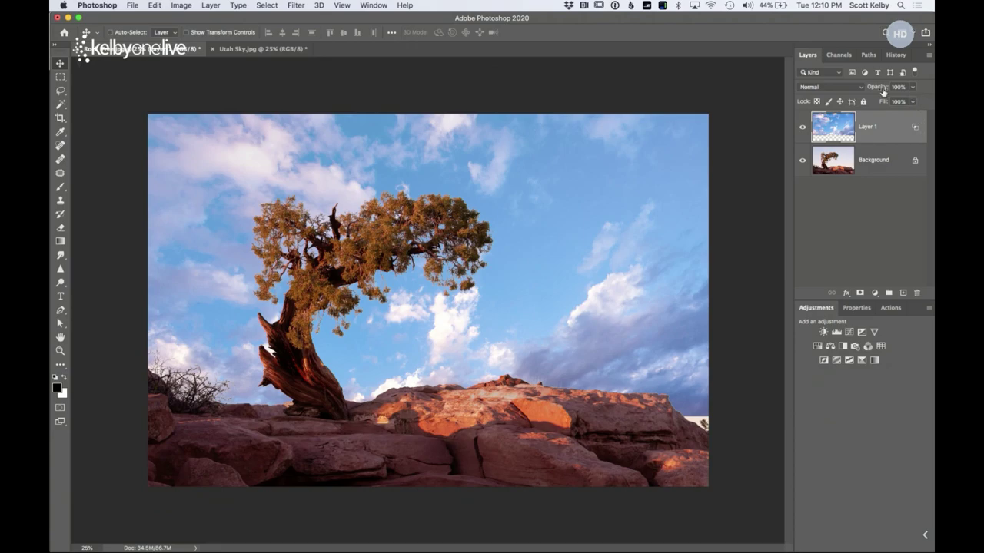
Lower the sky layer's opacity to 71% and deselect all layers
drag(883, 91, 870, 91)
click(912, 87)
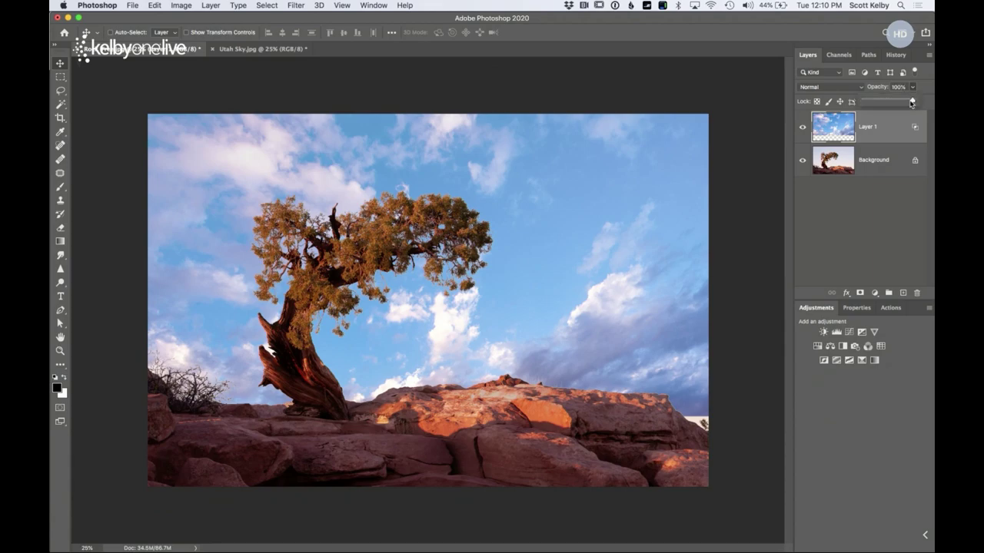
drag(912, 102, 899, 103)
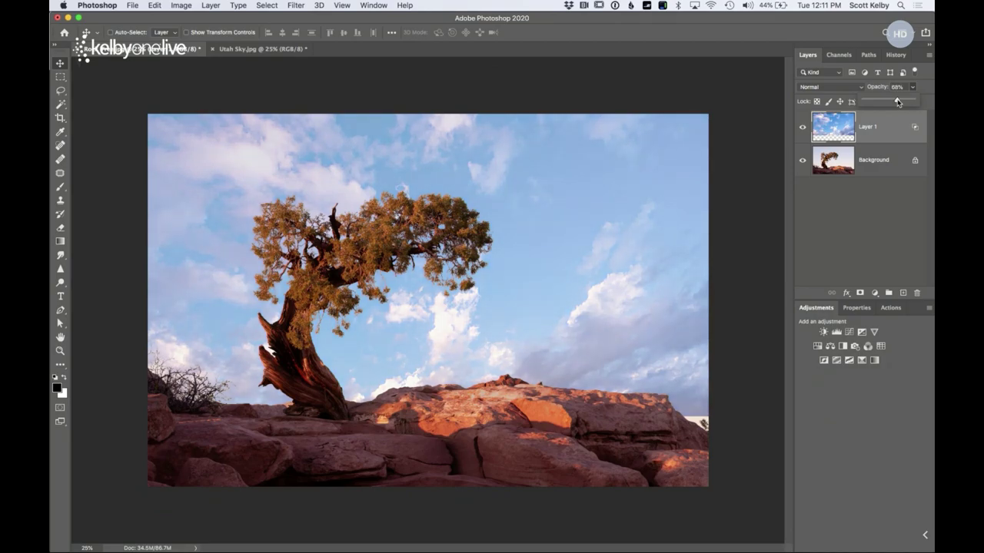
drag(898, 102, 899, 103)
click(891, 210)
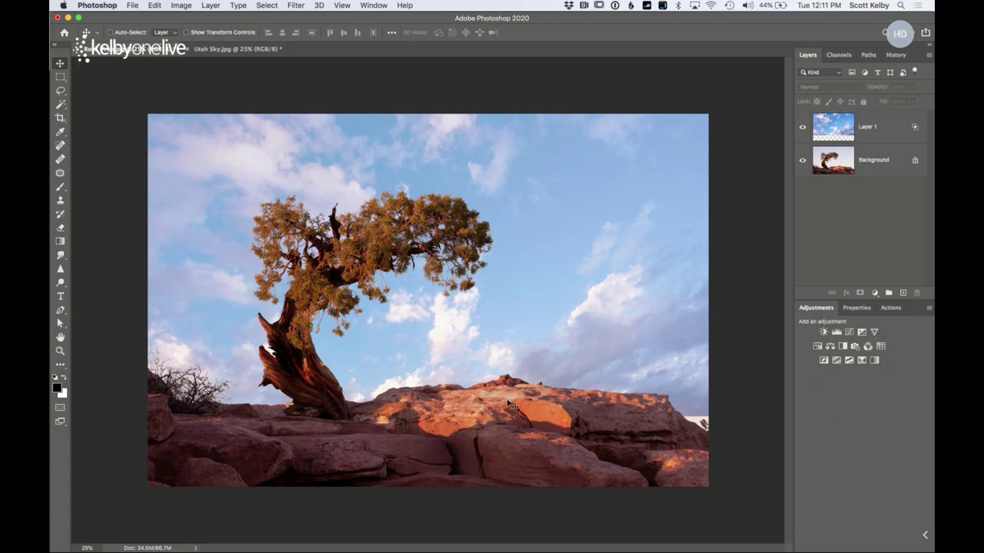
Flatten the tree and sky composite into a single Background layer
click(929, 56)
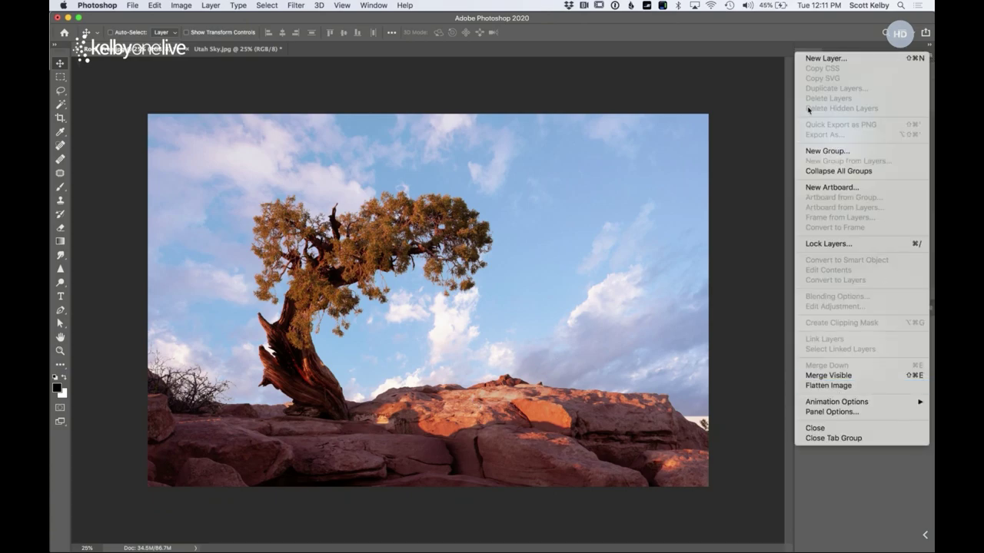
click(929, 58)
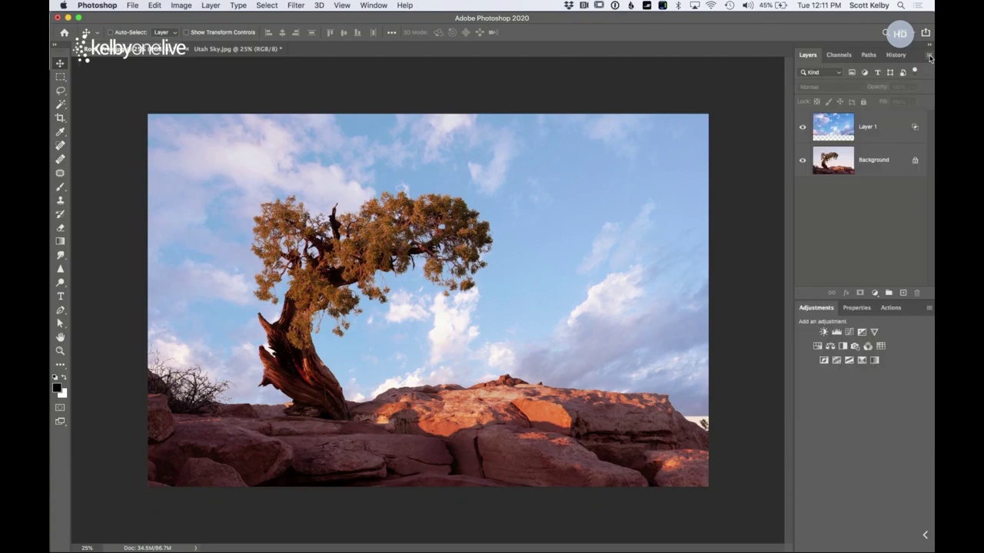
click(929, 59)
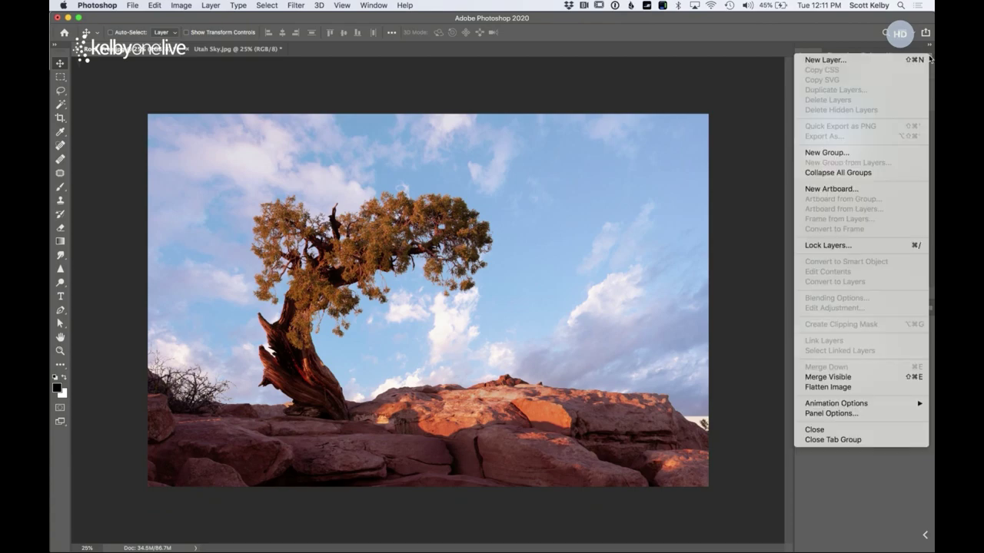
click(741, 76)
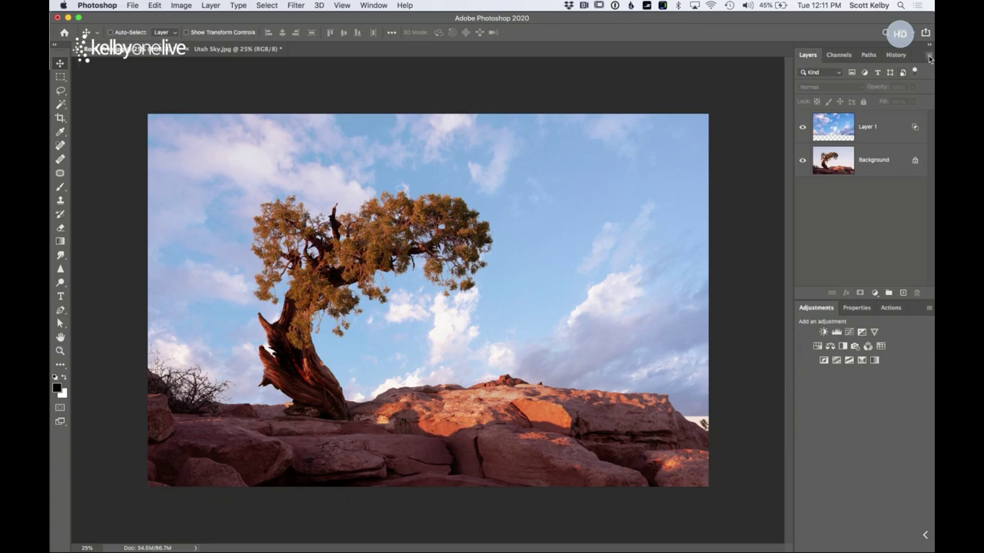
click(929, 58)
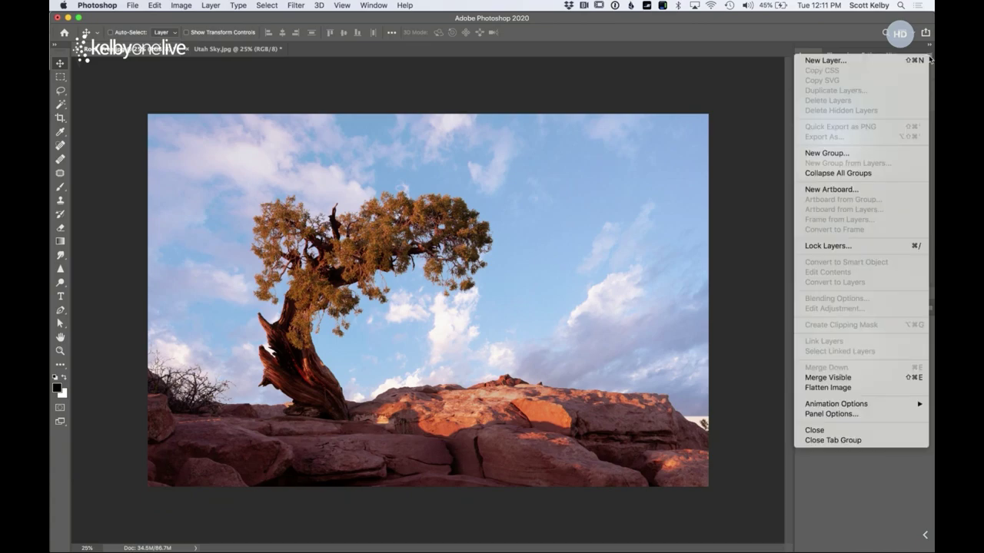
click(867, 388)
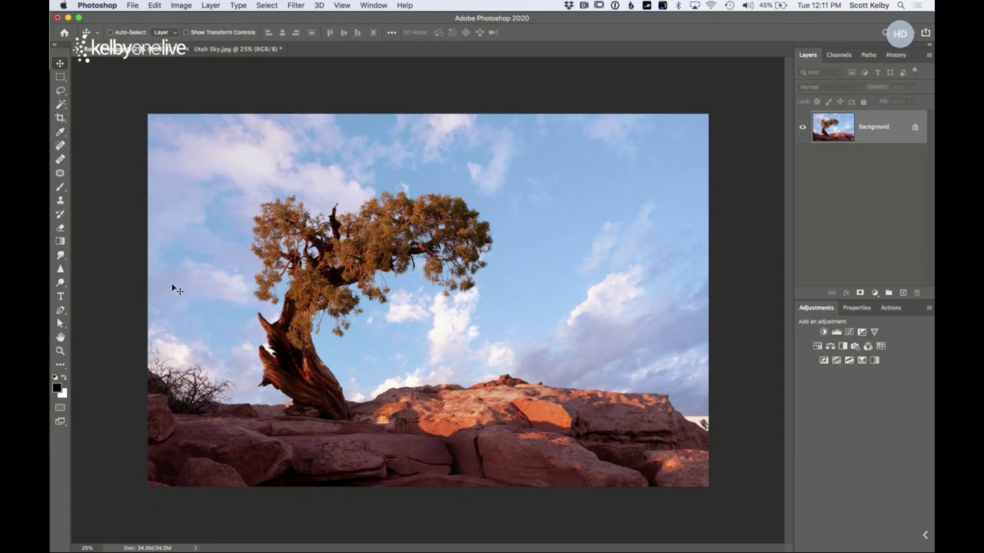
Lasso the leftover white patch beside the rocks at the photo's right edge, fill it using Content-Aware, and clear the selection
click(61, 214)
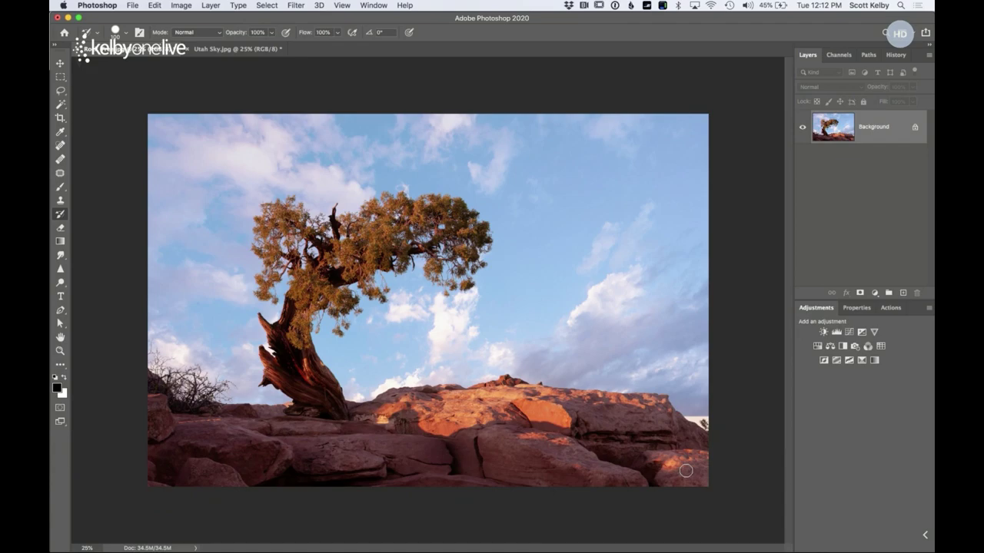
click(60, 63)
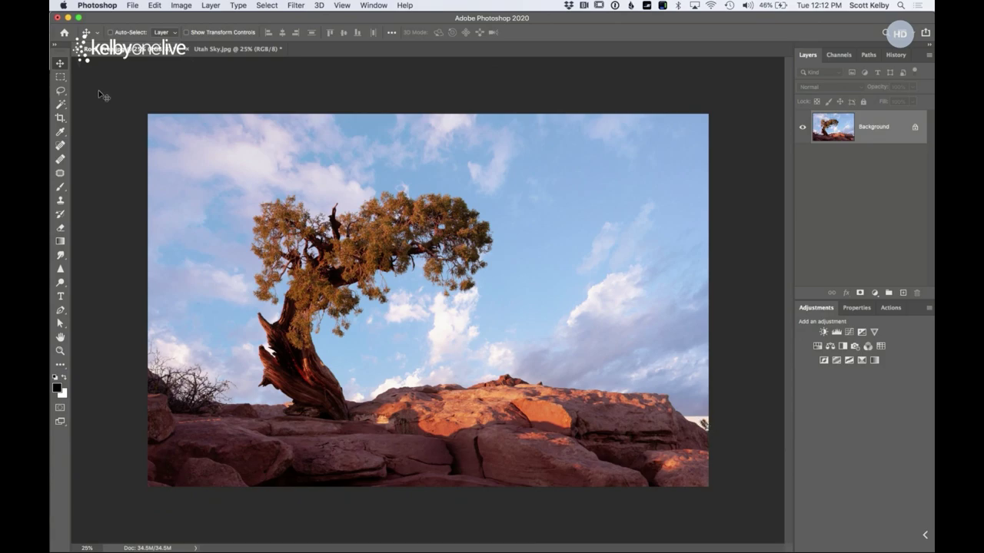
click(60, 91)
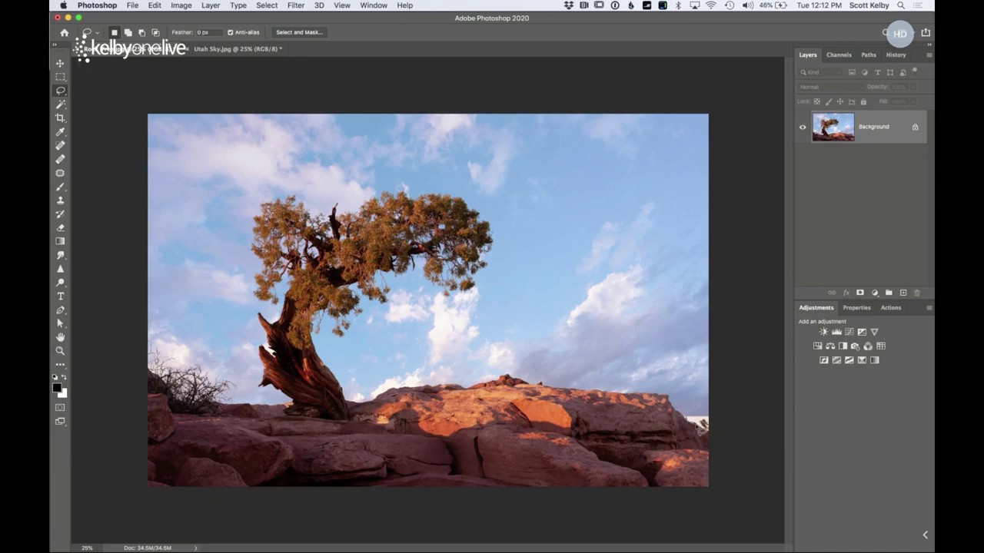
mouse_move(712, 437)
mouse_down()
mouse_move(716, 424)
mouse_move(682, 415)
mouse_move(714, 412)
mouse_move(682, 420)
mouse_move(697, 438)
mouse_move(717, 421)
mouse_up()
click(155, 6)
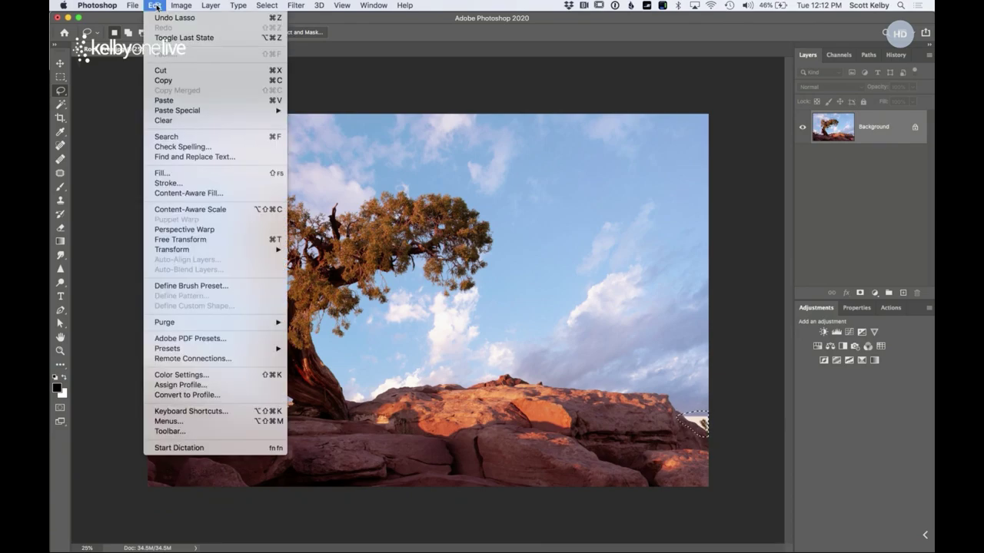
click(190, 173)
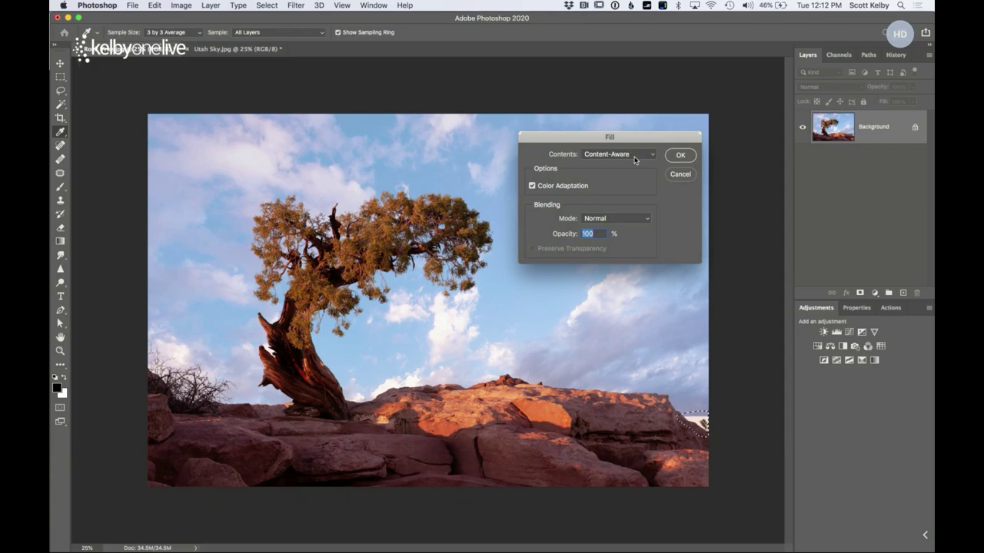
click(680, 156)
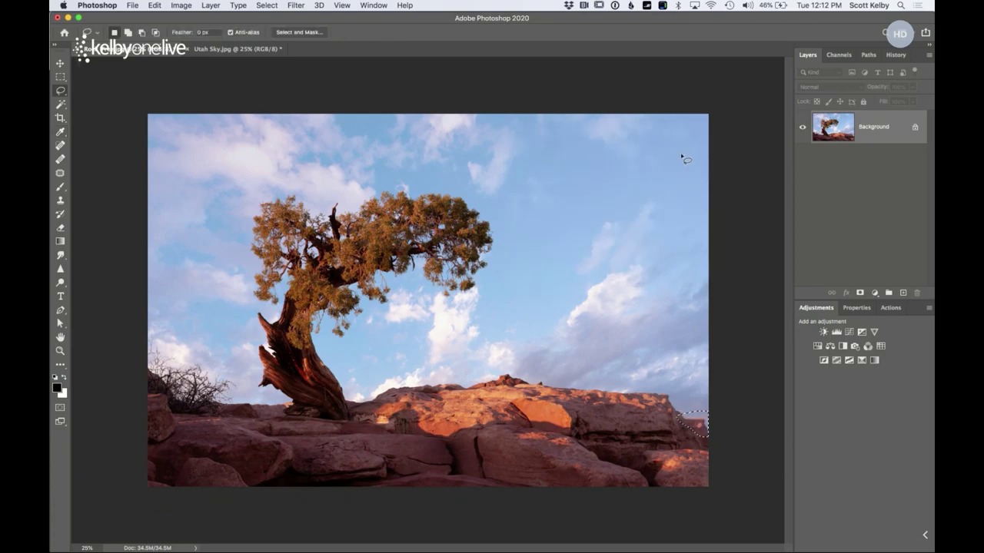
key(super+d)
Undo the content-aware fill and the flattening to bring back the separate sky and Background layers
key(super+v)
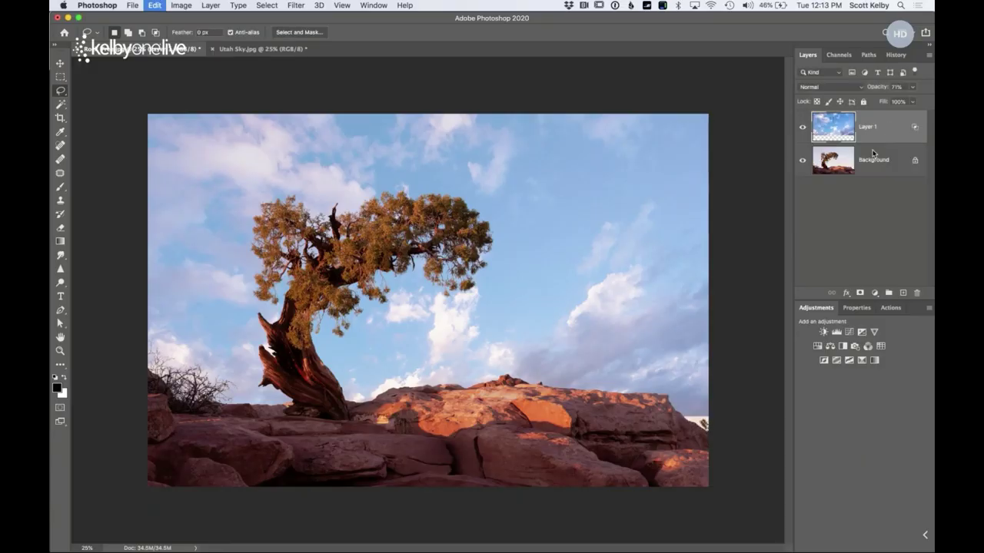
Delete the sky layer from the desert tree document and open Smokies Morn.jpg through Camera Raw without adjustments
drag(886, 127, 917, 291)
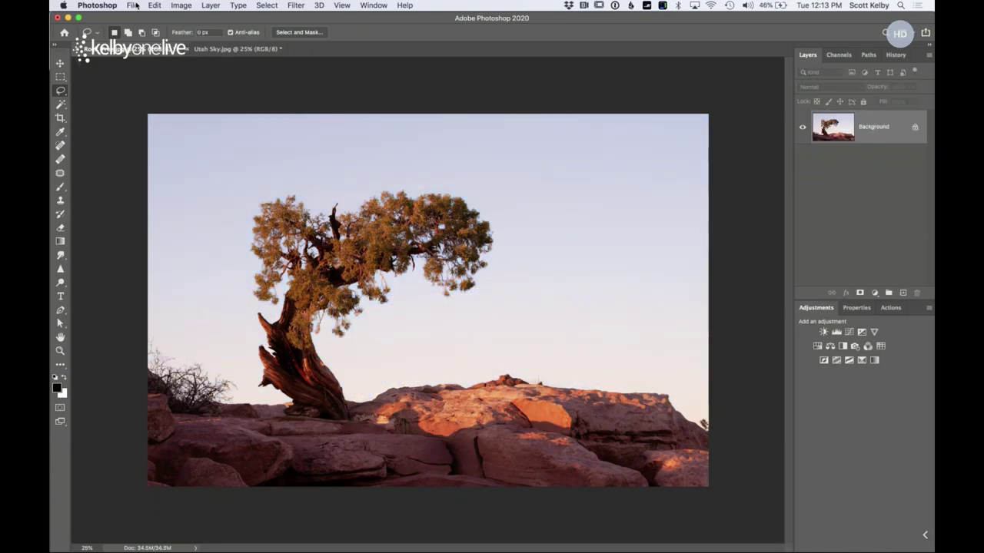
key(super+o)
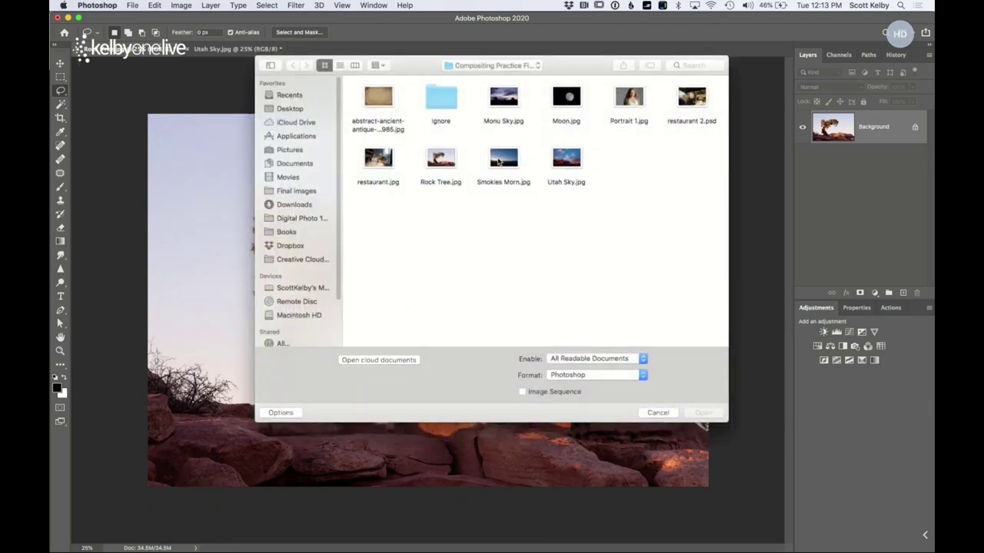
click(500, 160)
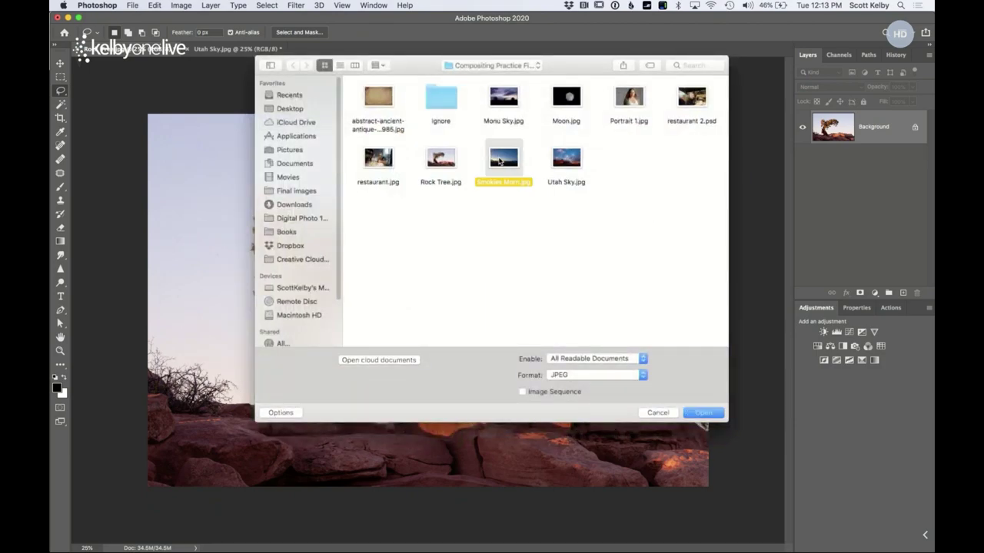
click(701, 414)
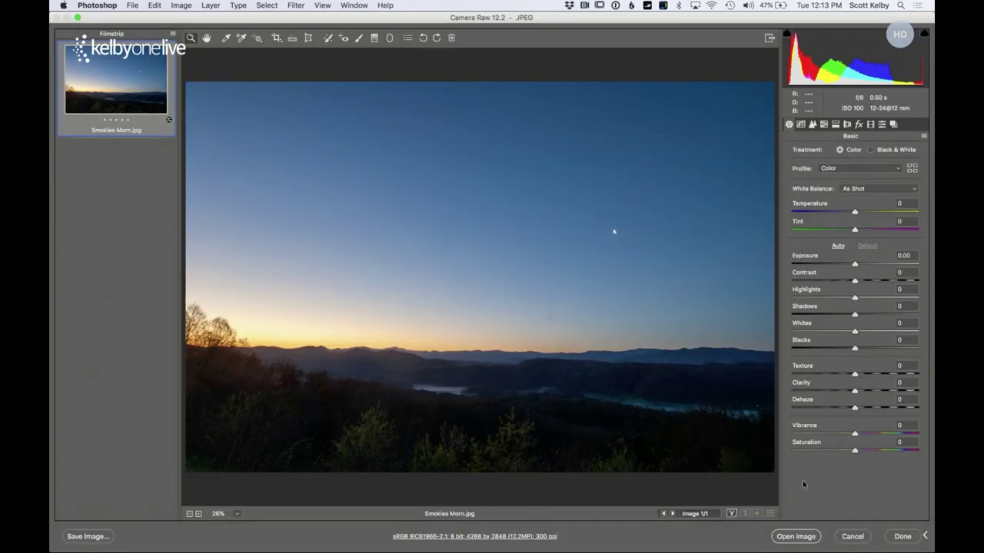
click(802, 540)
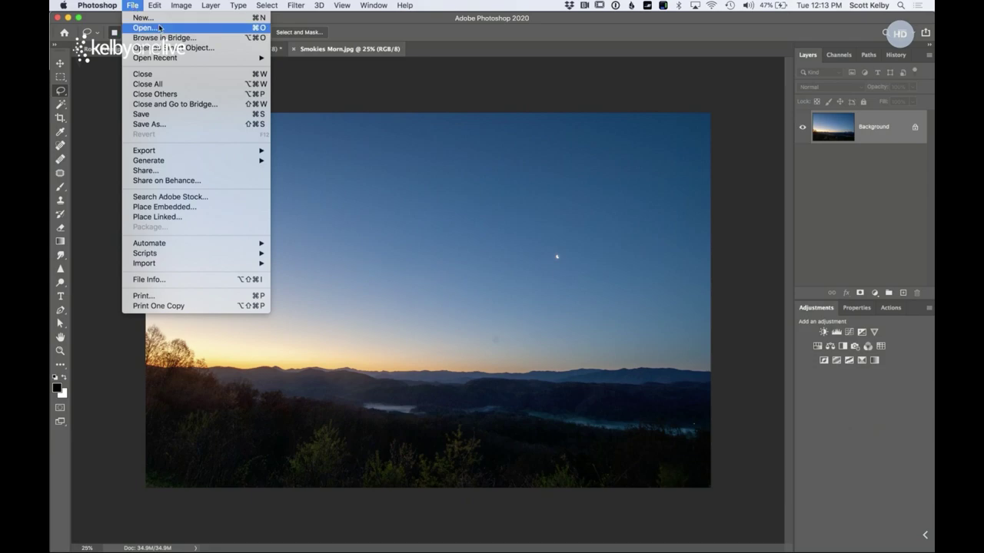
Open Monu Sky.jpg through Camera Raw without adjustments
click(161, 28)
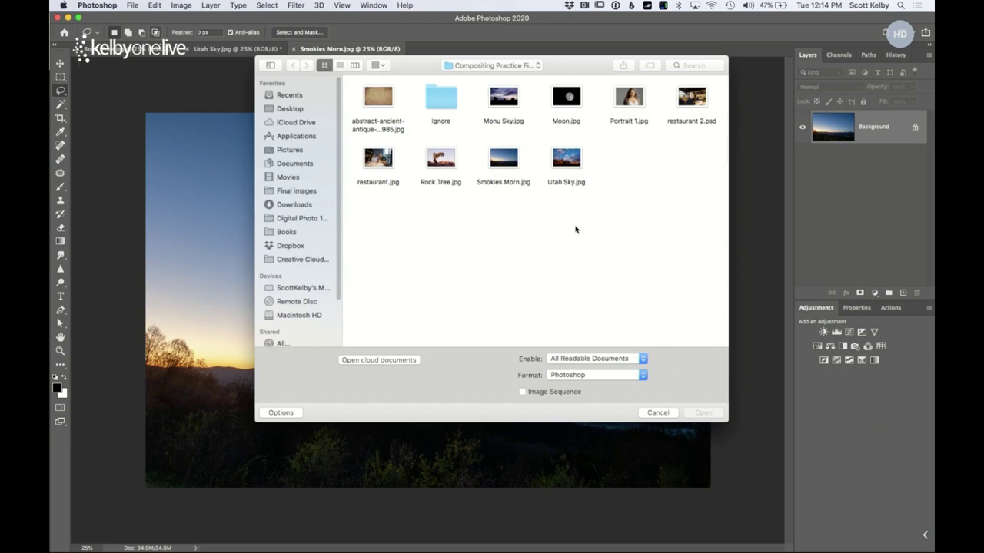
click(507, 106)
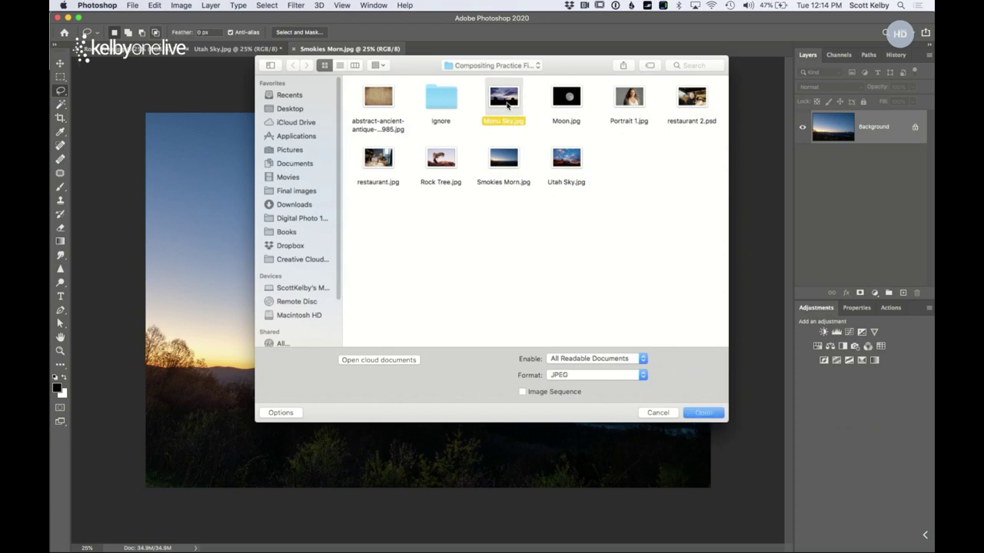
click(704, 413)
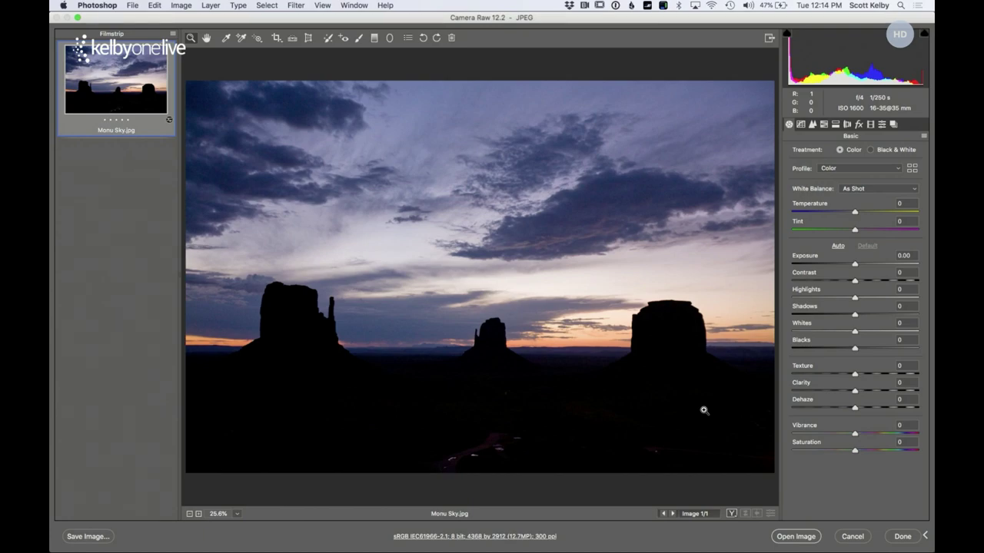
click(798, 537)
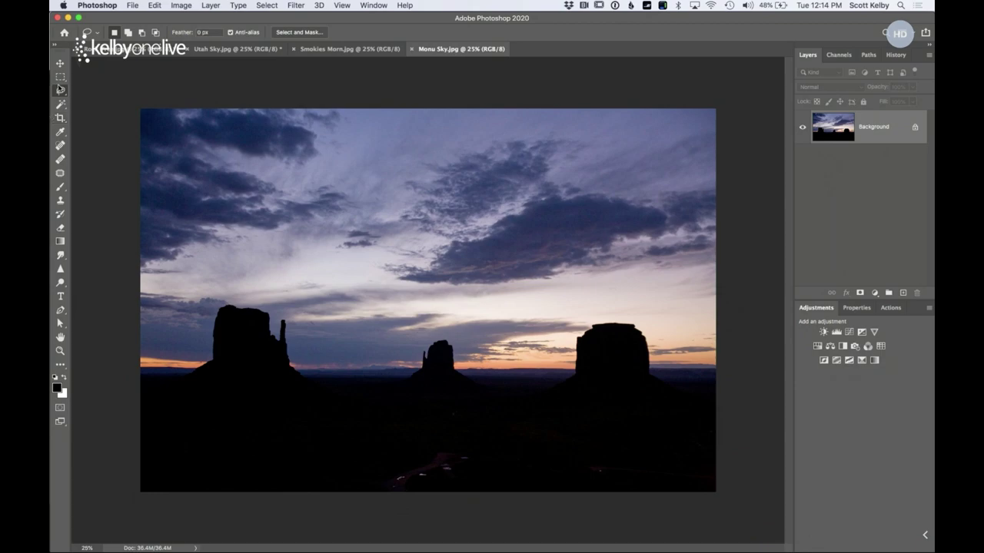
Select the small middle butte with a rectangular marquee, replace it using a Content-Aware fill, and deselect
click(60, 77)
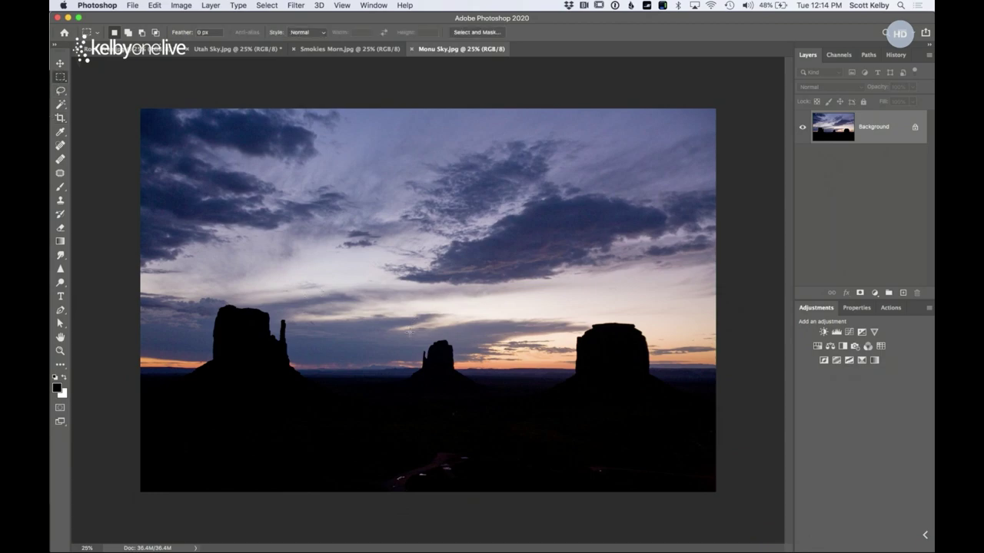
drag(409, 334, 478, 376)
click(155, 5)
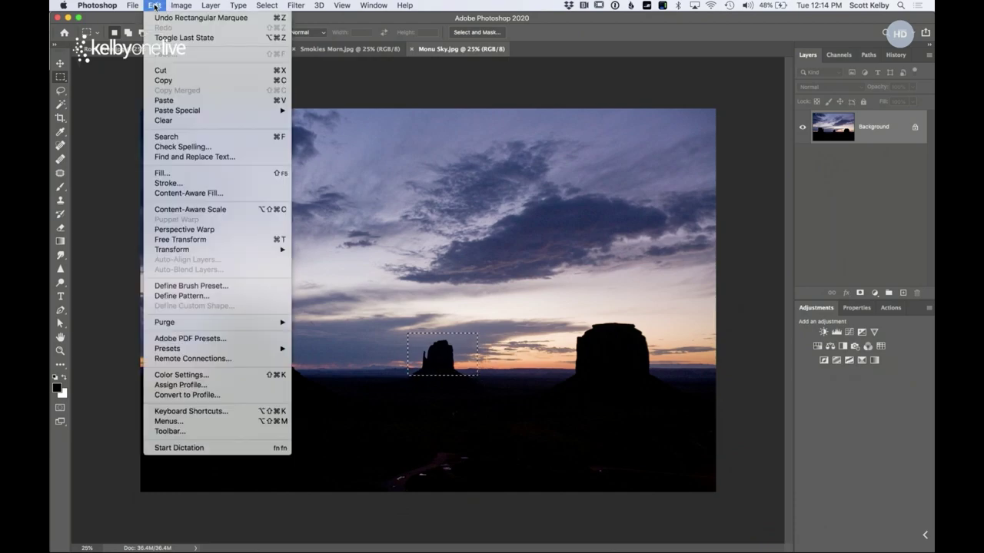
click(208, 177)
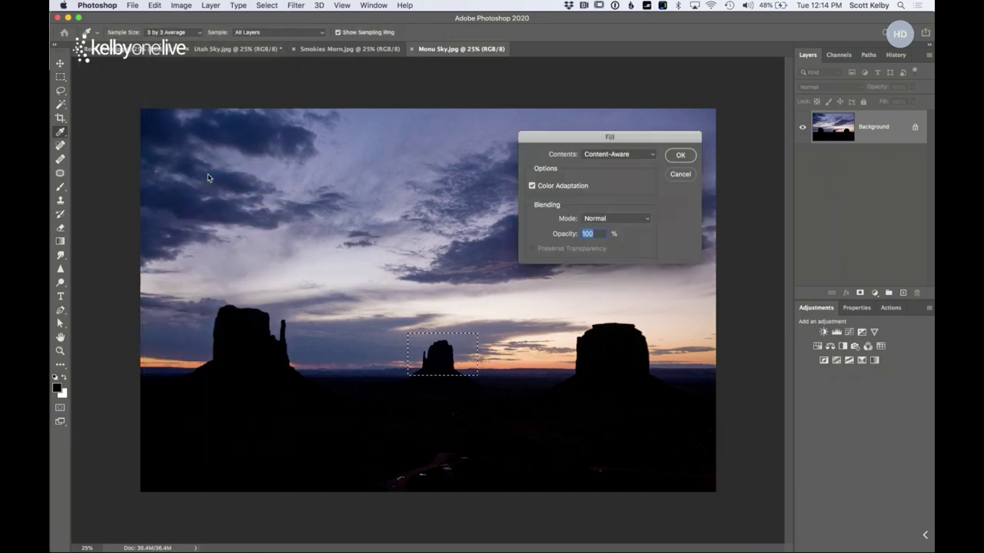
click(679, 156)
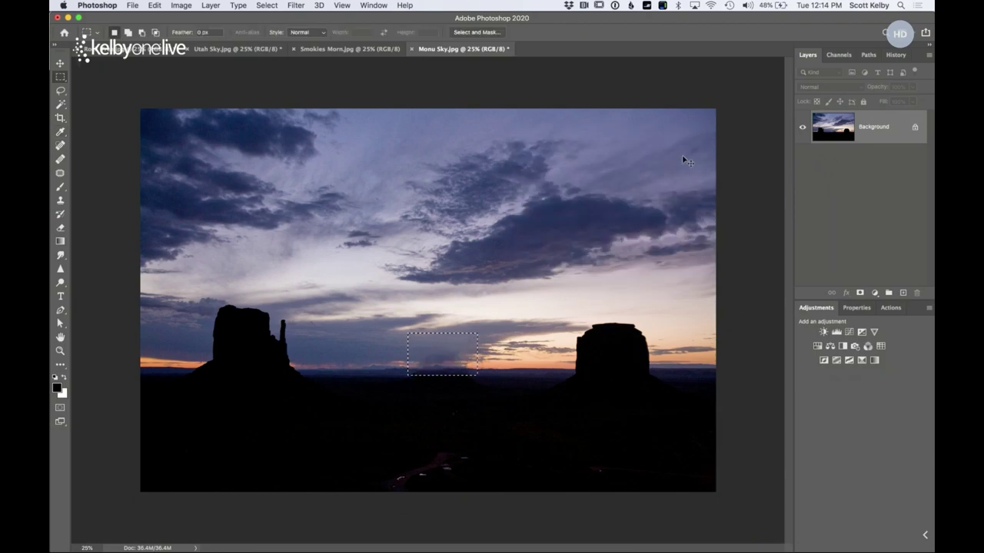
key(super+d)
Select the large butte on the photo's left side with a rectangular marquee, fill it using Content-Aware, and deselect
drag(187, 305, 325, 369)
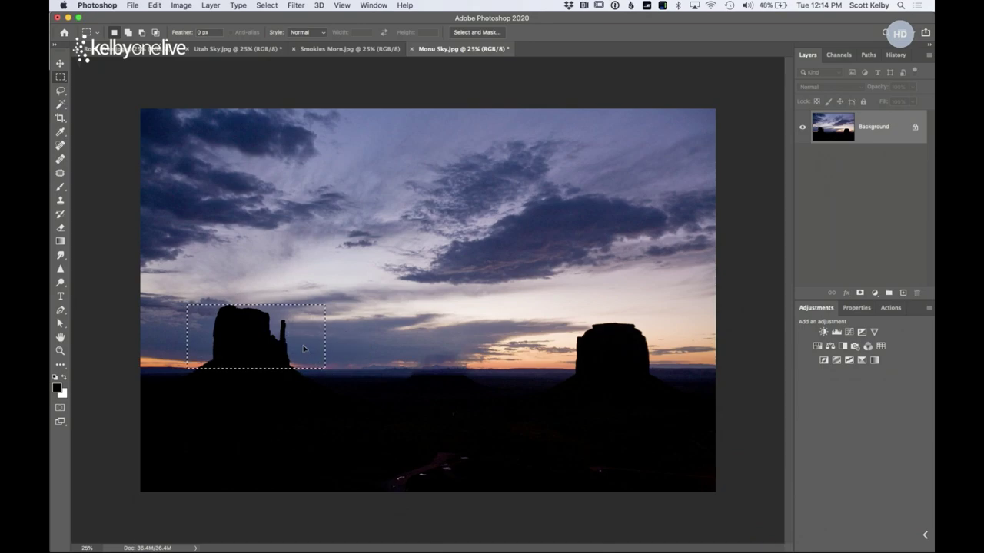
click(155, 6)
click(190, 175)
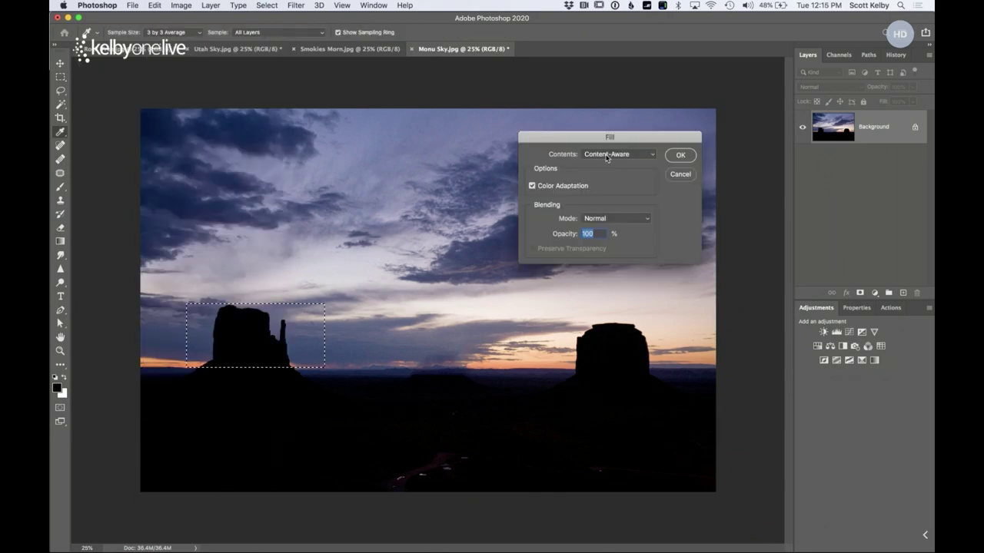
click(680, 157)
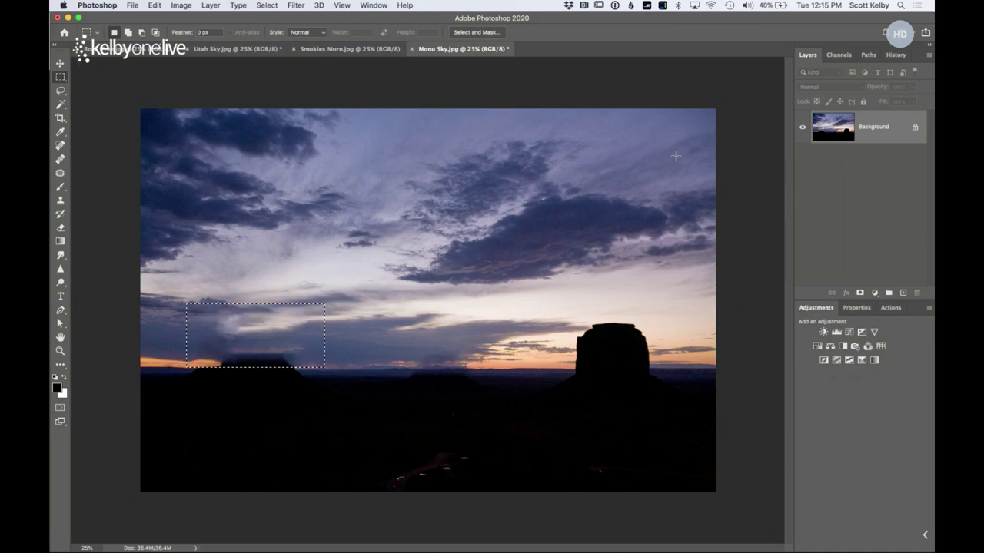
key(super+d)
Select the remaining butte on the photo's right side with a rectangular marquee, fill it using Content-Aware, and deselect
drag(556, 316, 677, 369)
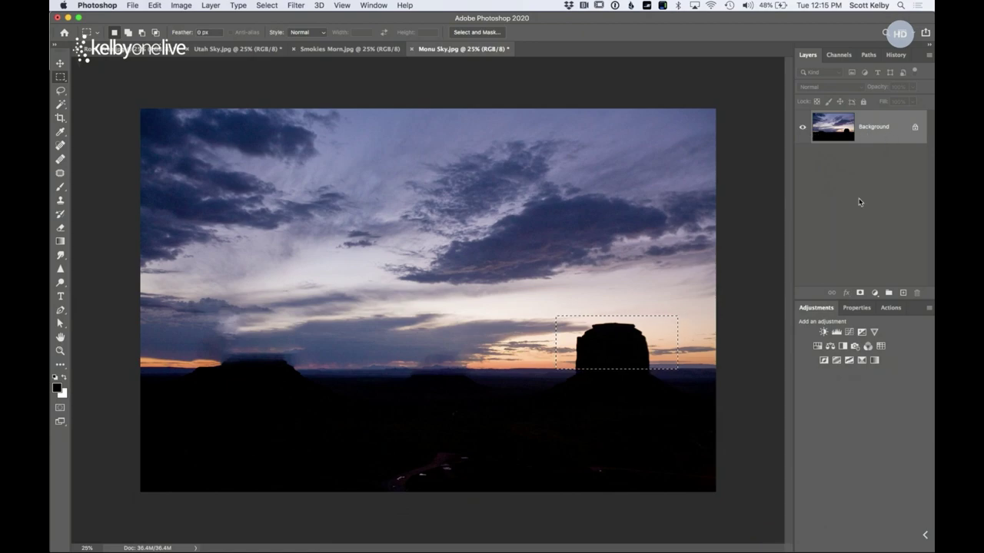
key(shift+BackSpace)
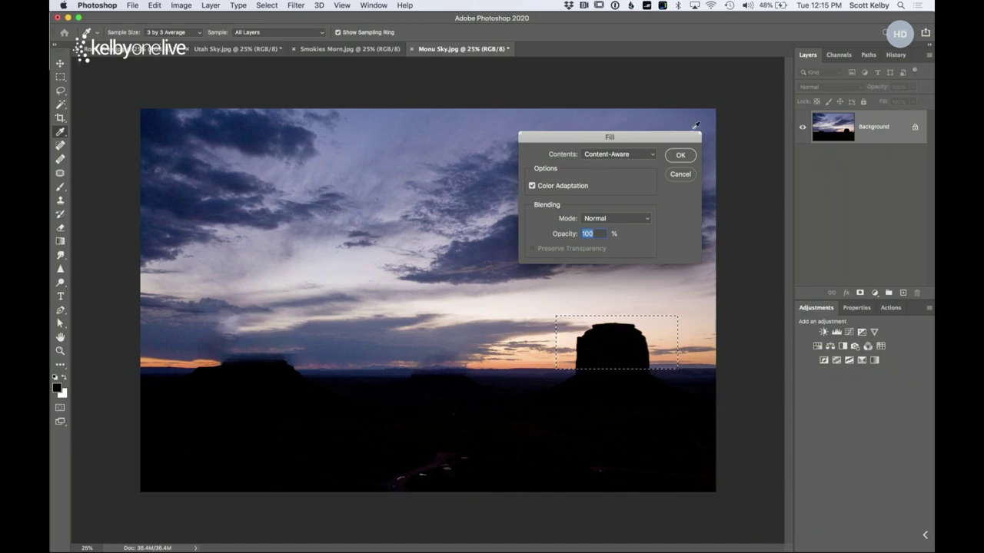
click(681, 156)
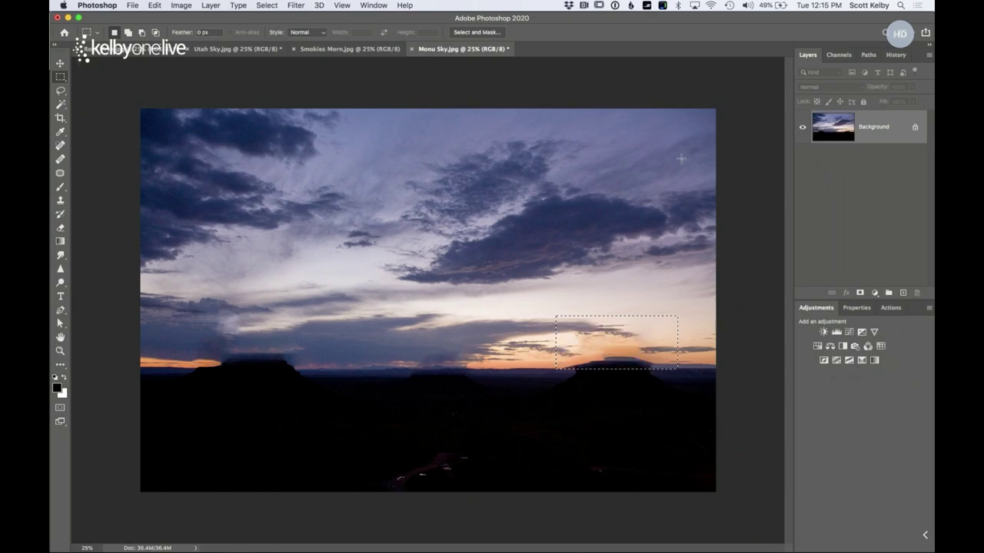
key(super+d)
Select the full-width sky area down to just above the horizon with the Rectangular Marquee and copy it
drag(127, 92, 730, 352)
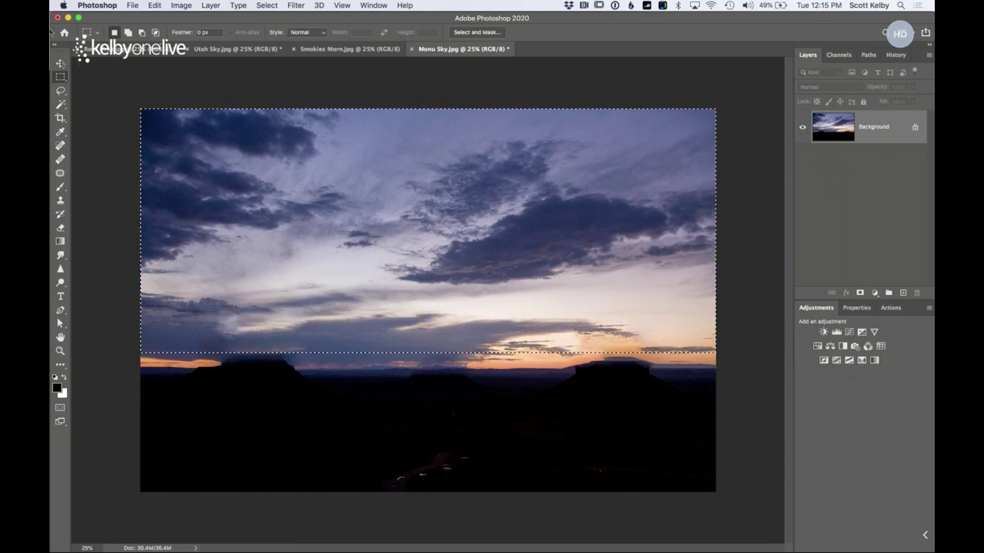
drag(60, 76, 116, 82)
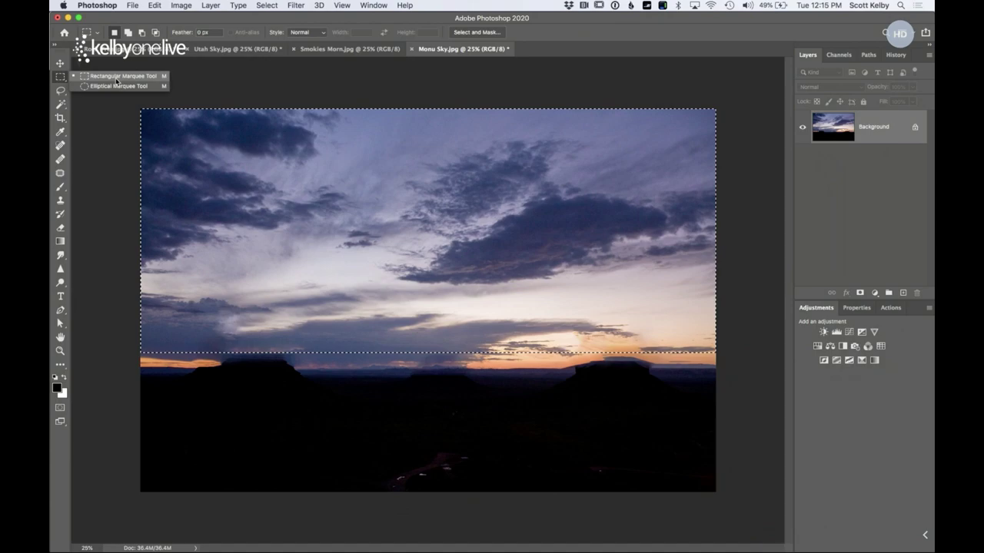
click(117, 78)
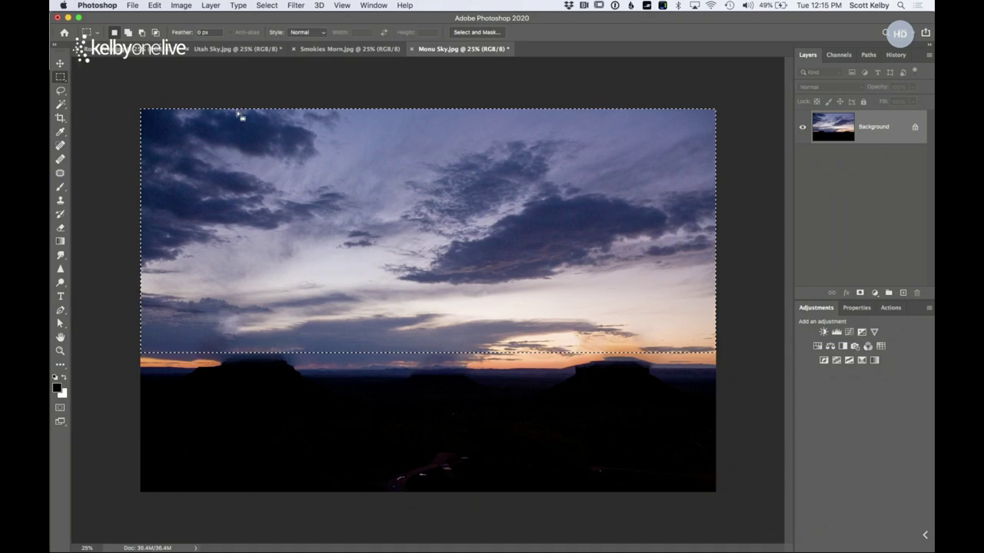
click(155, 5)
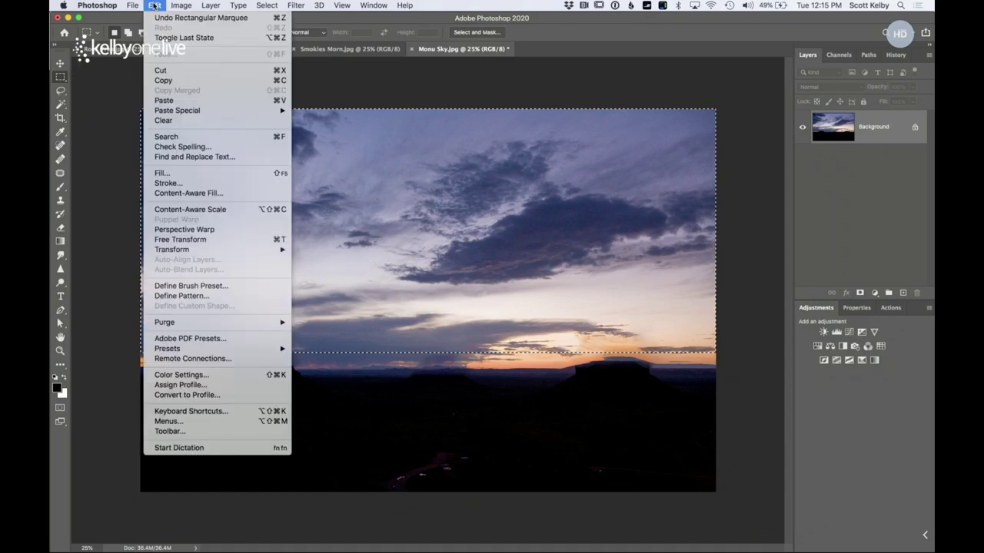
click(163, 80)
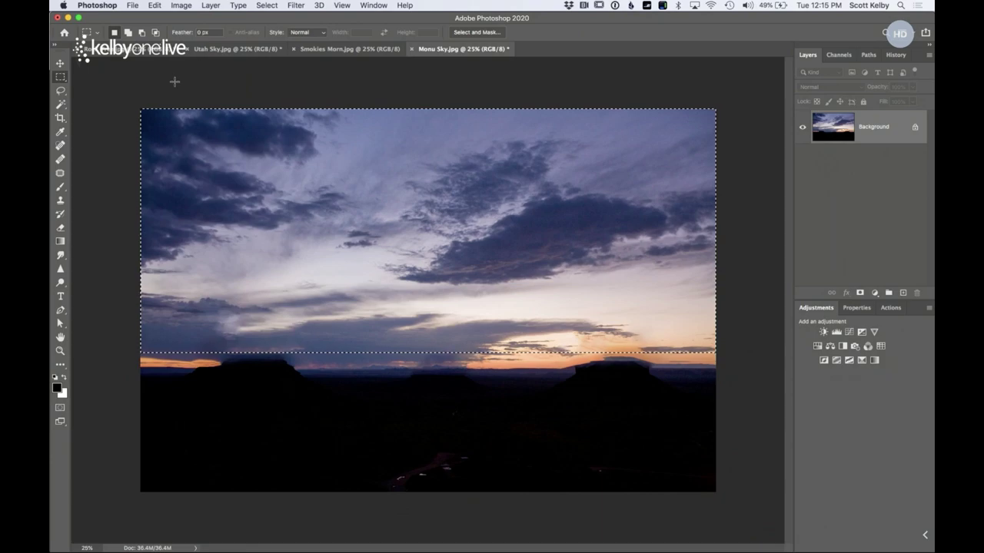
Paste the copied cloudy sky into Smokies Morn.jpg and move it up to the image's top edge
click(331, 51)
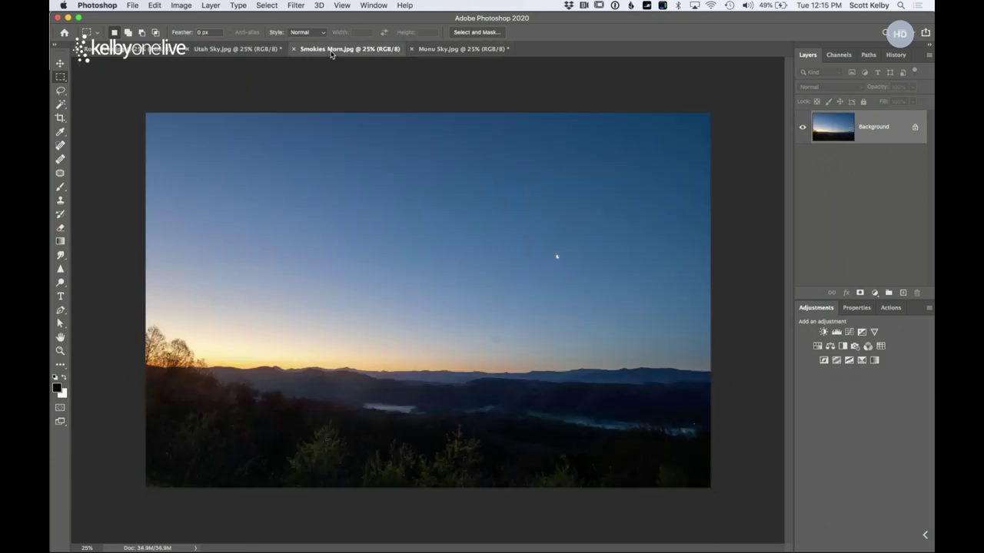
click(155, 6)
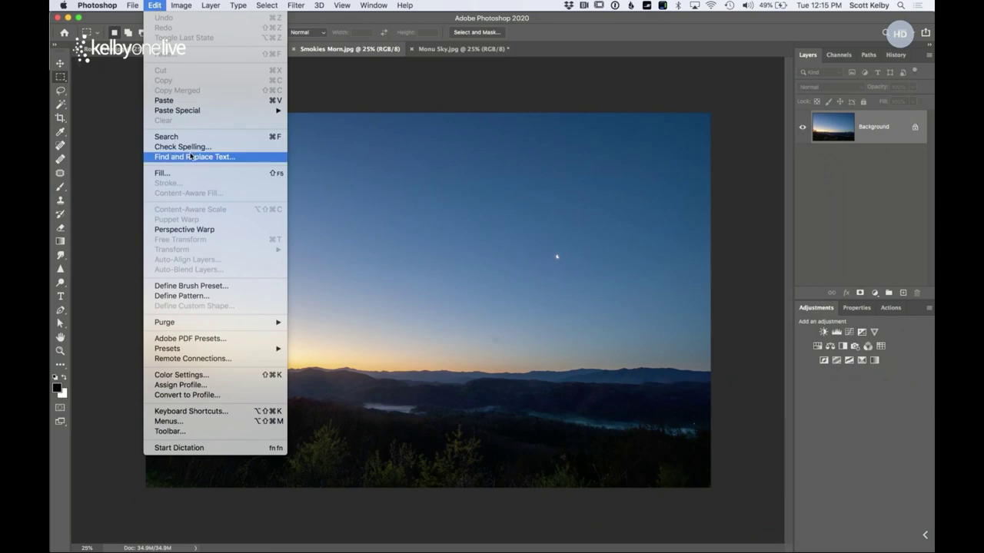
click(189, 101)
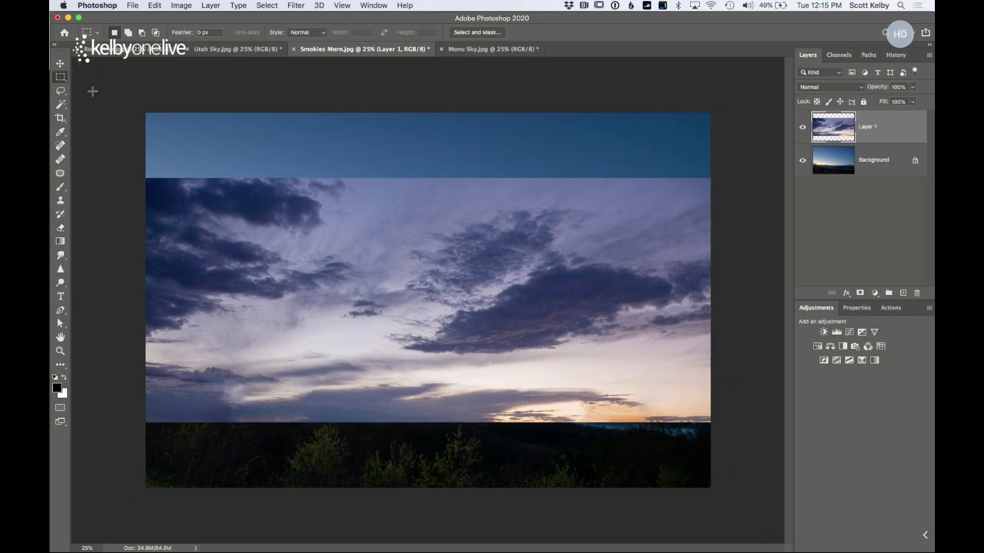
click(60, 63)
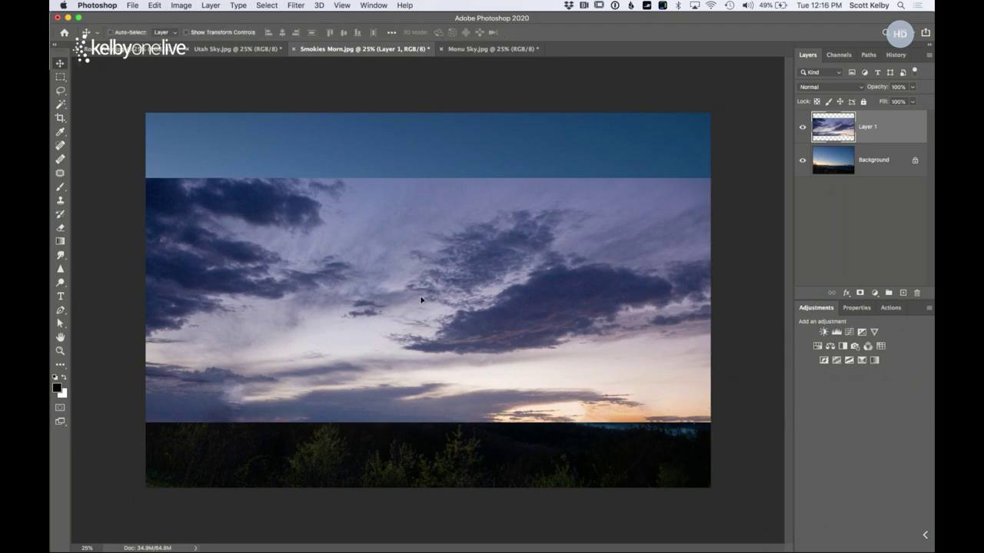
drag(421, 300, 416, 249)
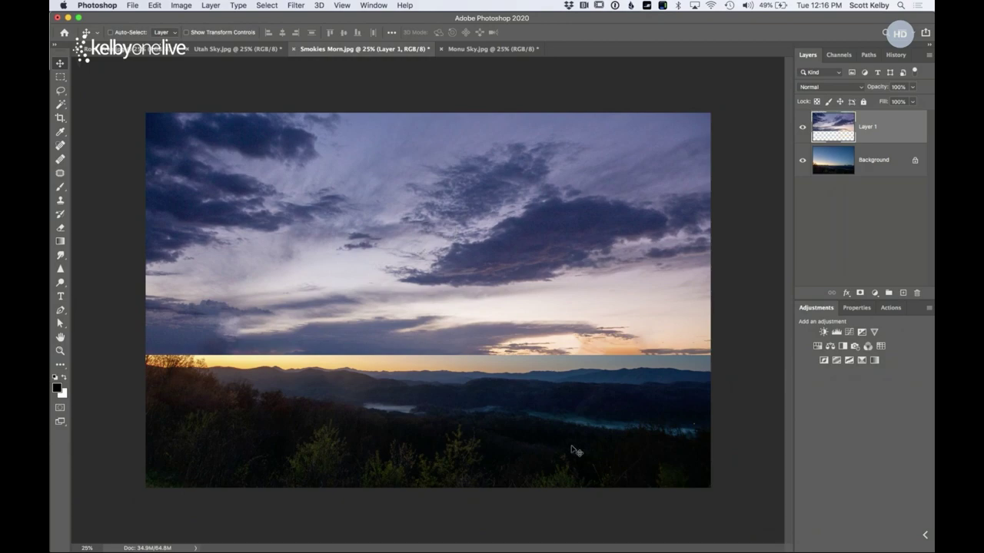
Scale the pasted sky layer up to about 112% with Free Transform and shift it left so it covers the mountain horizon
key(super+t)
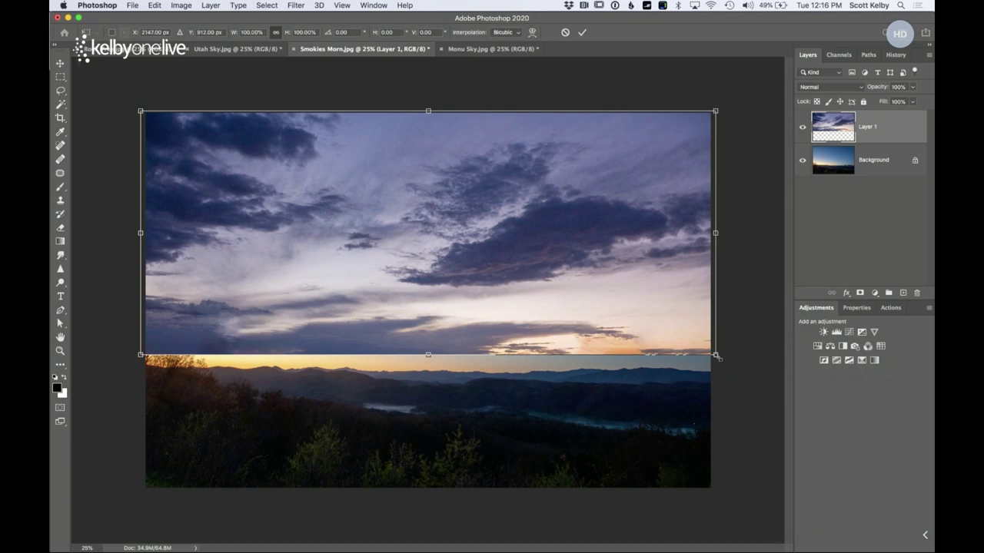
drag(717, 358, 777, 406)
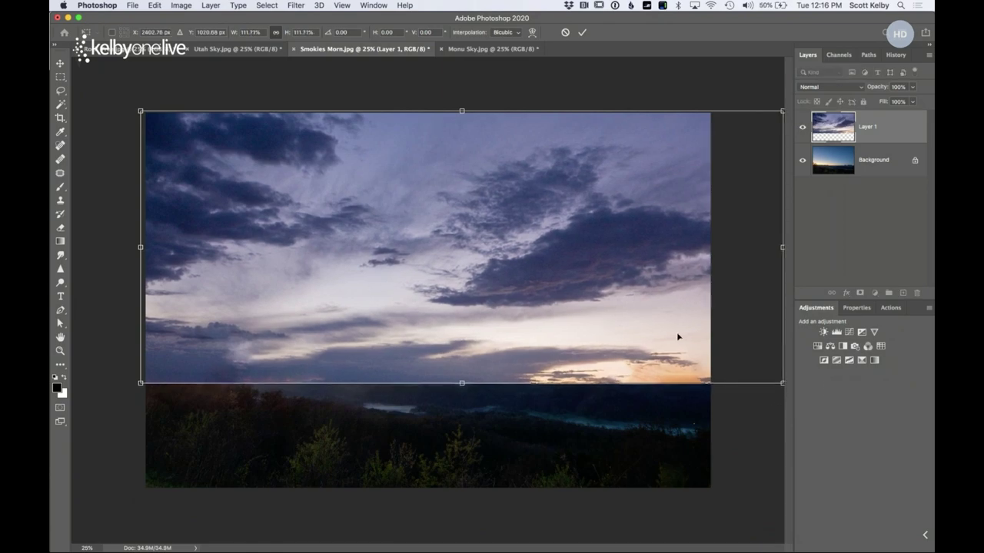
drag(677, 332, 622, 336)
key(Return)
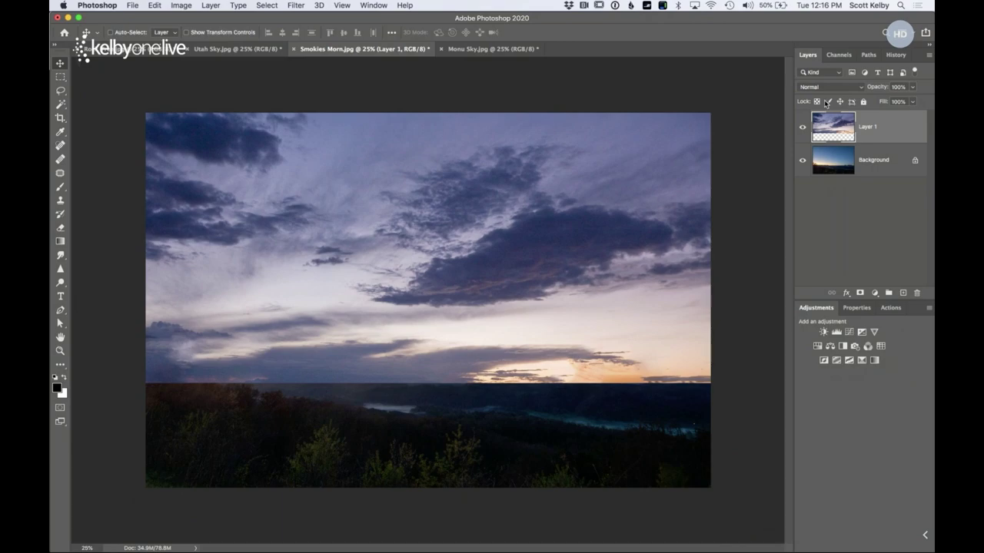
Preview the sky layer's blend modes, keep Normal, and add a white layer mask to the layer
click(838, 87)
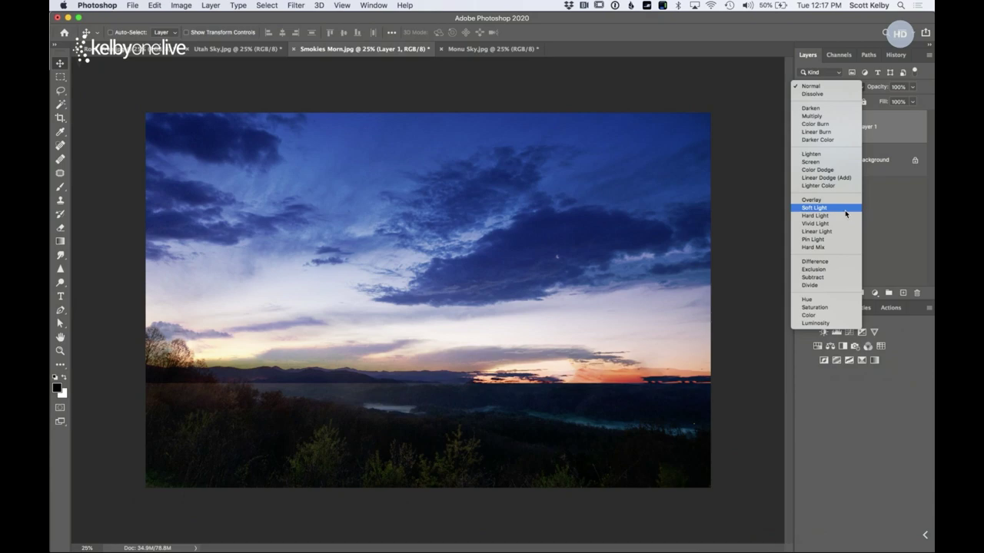
click(884, 204)
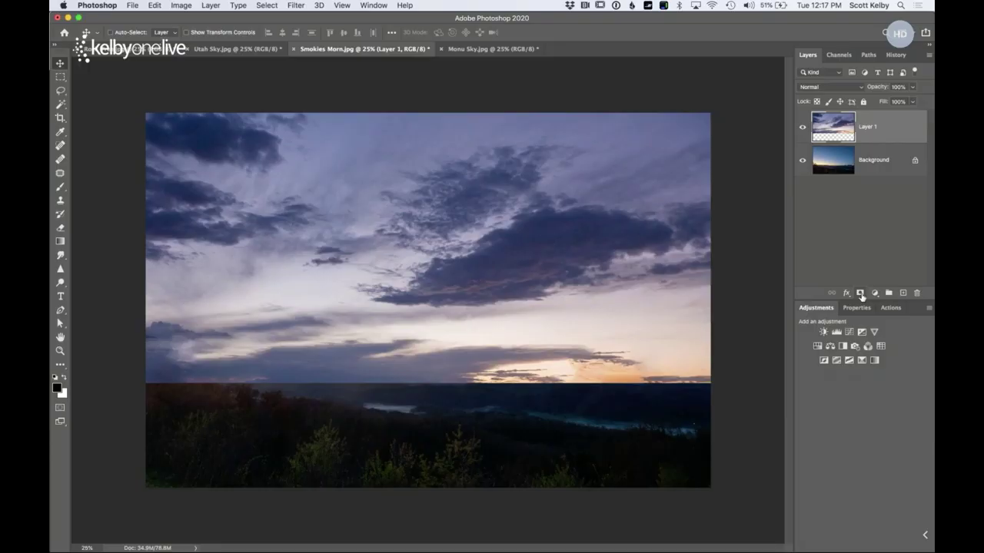
click(860, 294)
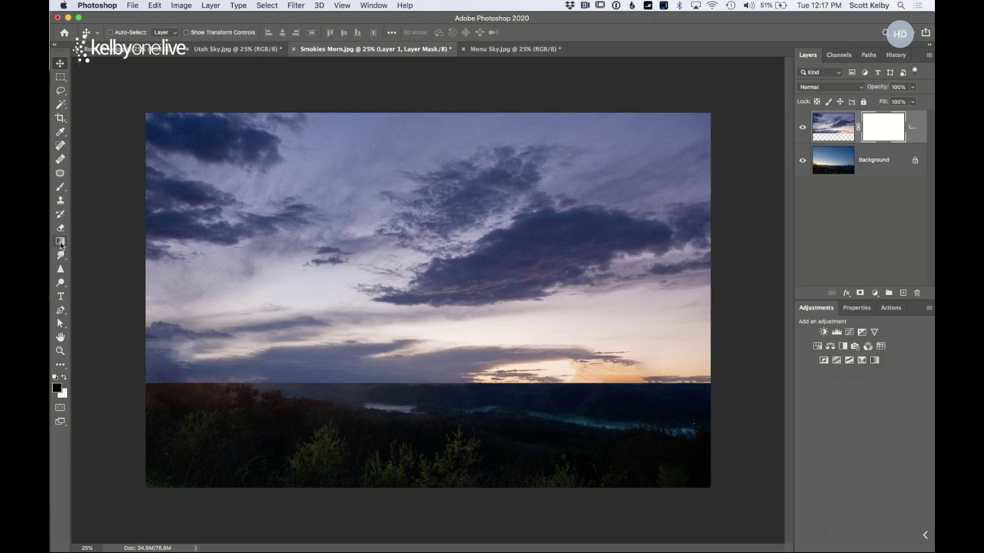
Draw a short upward black-to-white gradient on the sky layer's mask at the horizon, blending the clouds into the mountain ridge
click(64, 378)
click(64, 378)
click(60, 243)
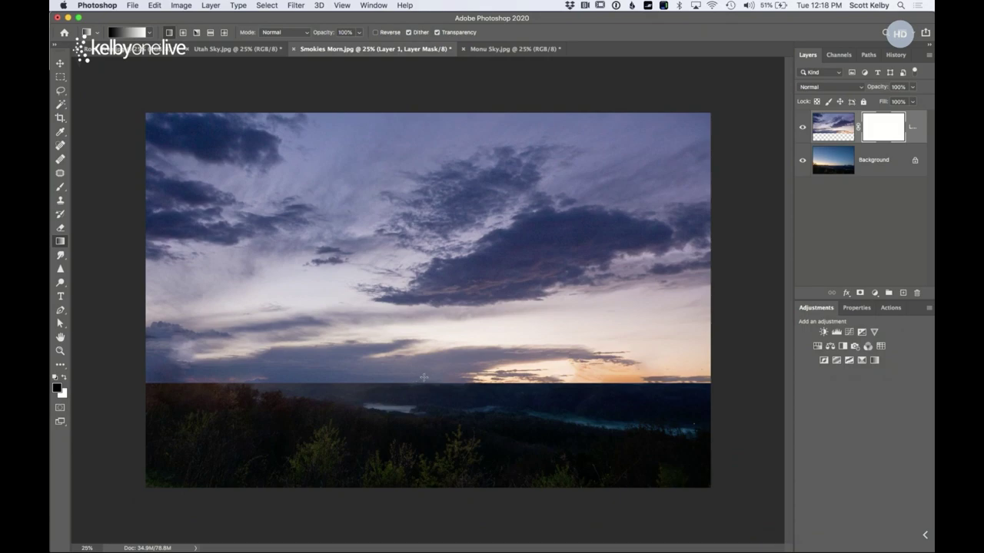
drag(424, 377, 425, 362)
drag(423, 345, 424, 345)
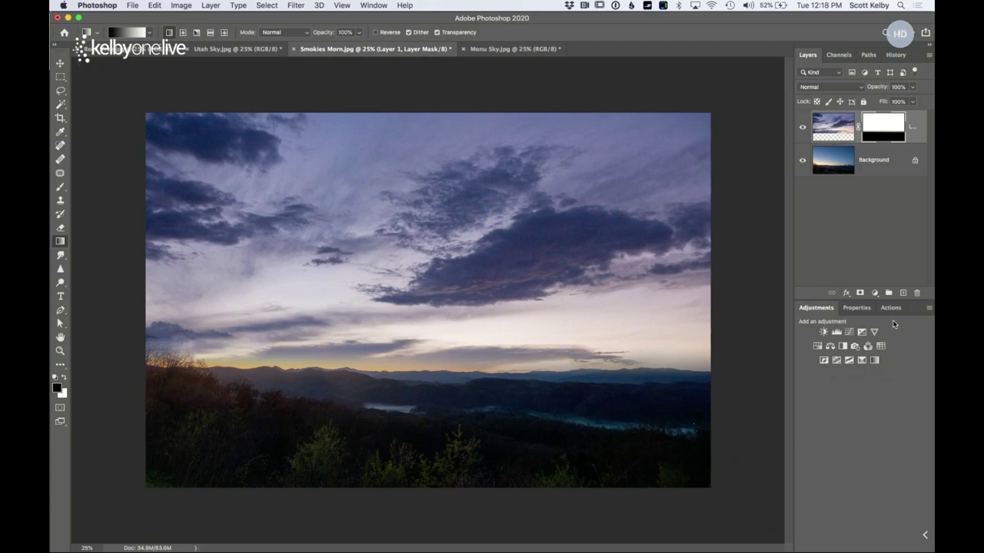
Try the Multiply, Color Burn, Linear Burn and Darker Color blend modes on the sky layer and return it to Normal
click(853, 88)
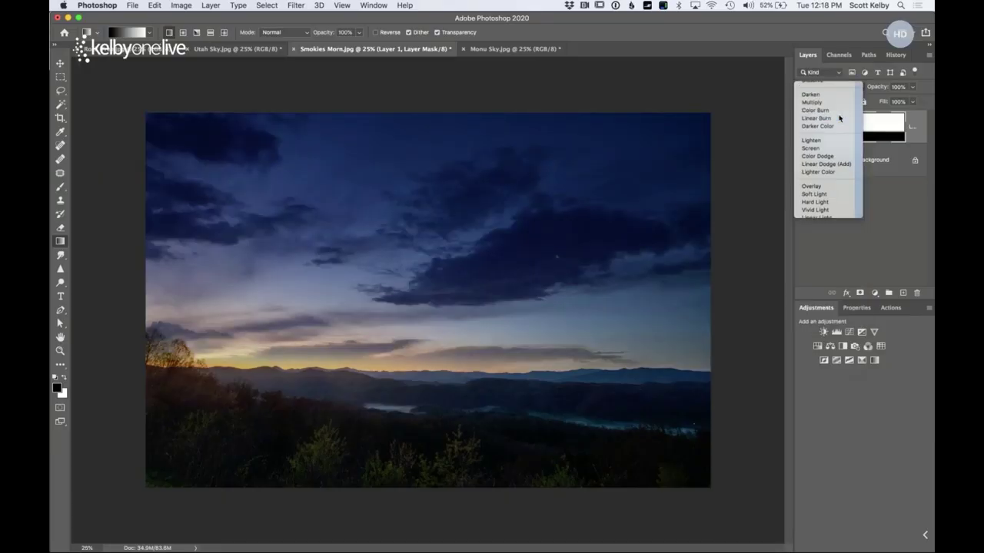
click(822, 115)
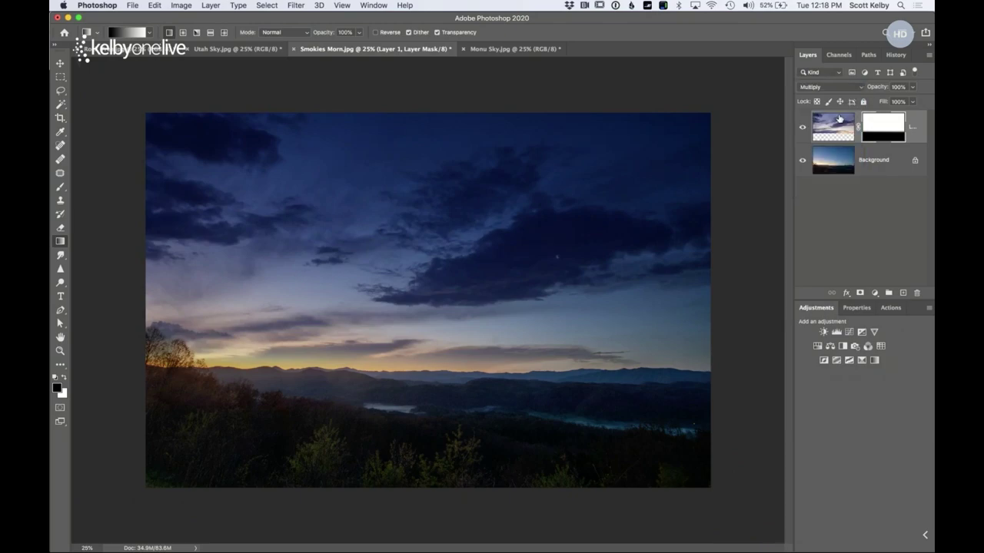
click(830, 85)
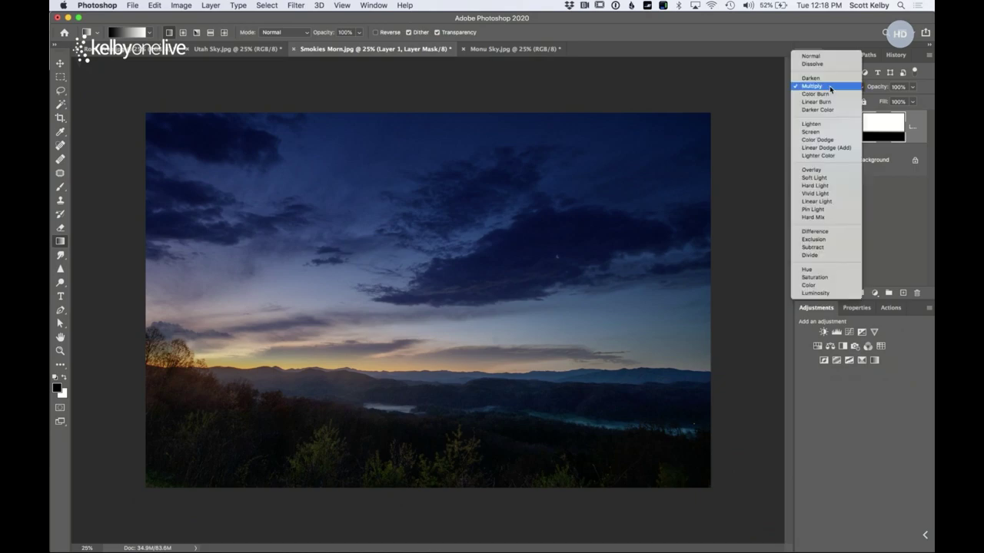
click(831, 95)
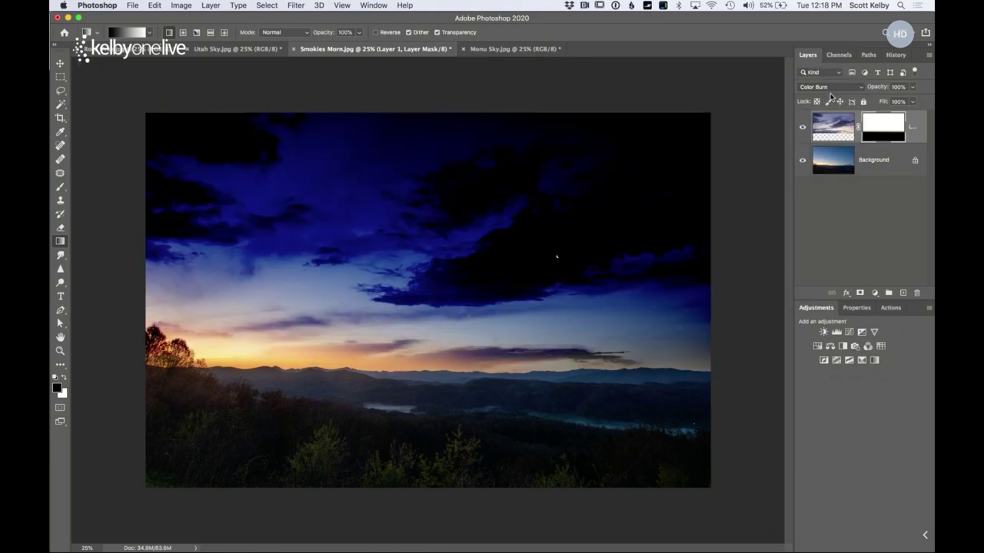
click(833, 88)
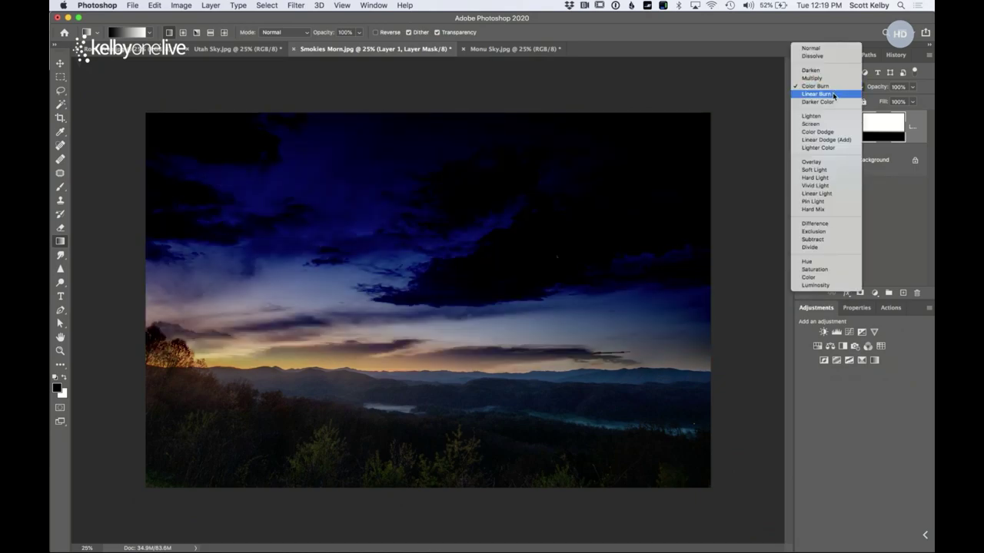
click(834, 94)
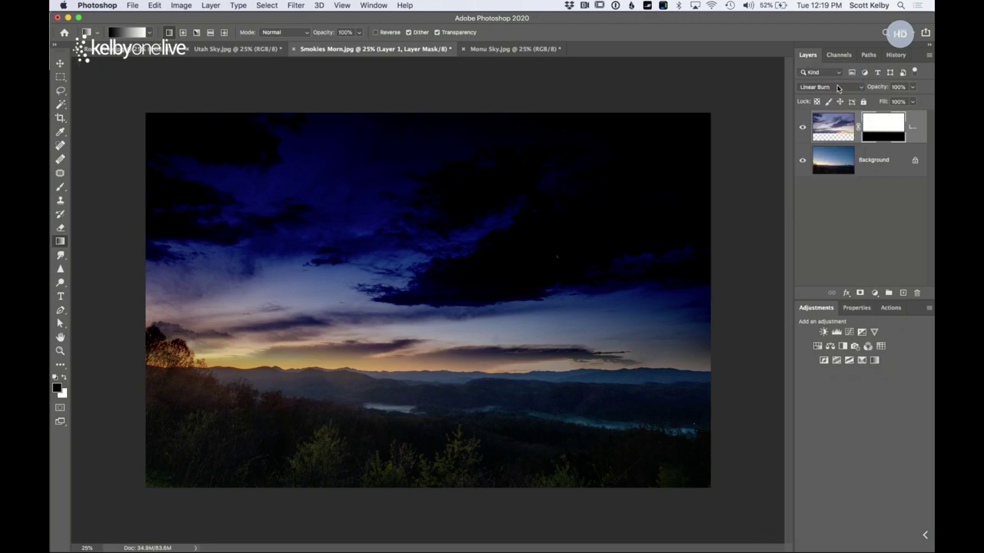
click(837, 88)
click(837, 94)
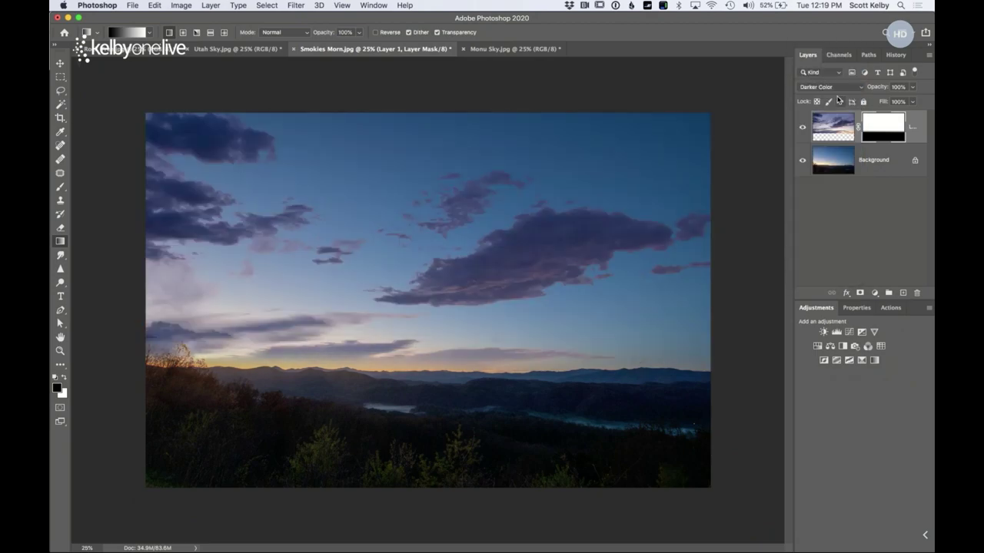
click(837, 87)
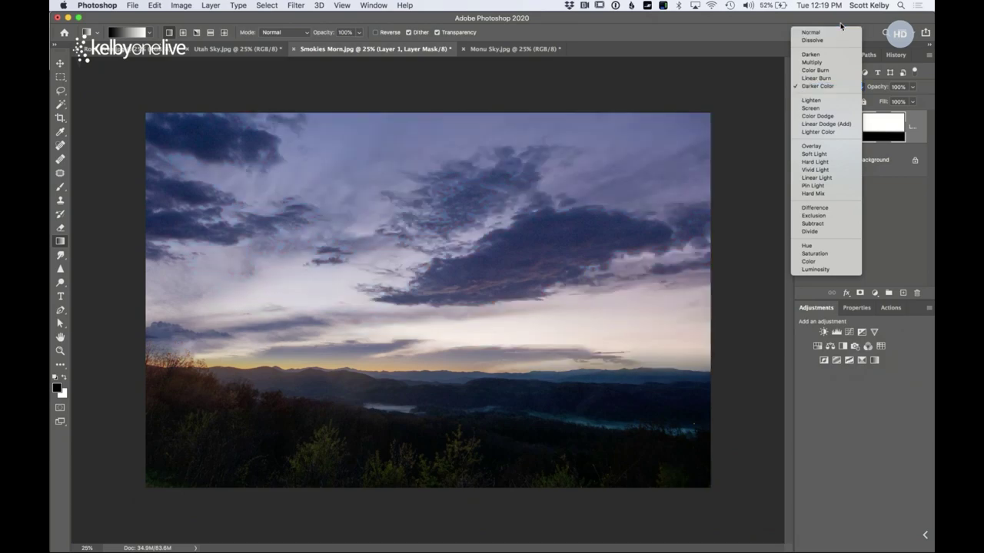
click(840, 36)
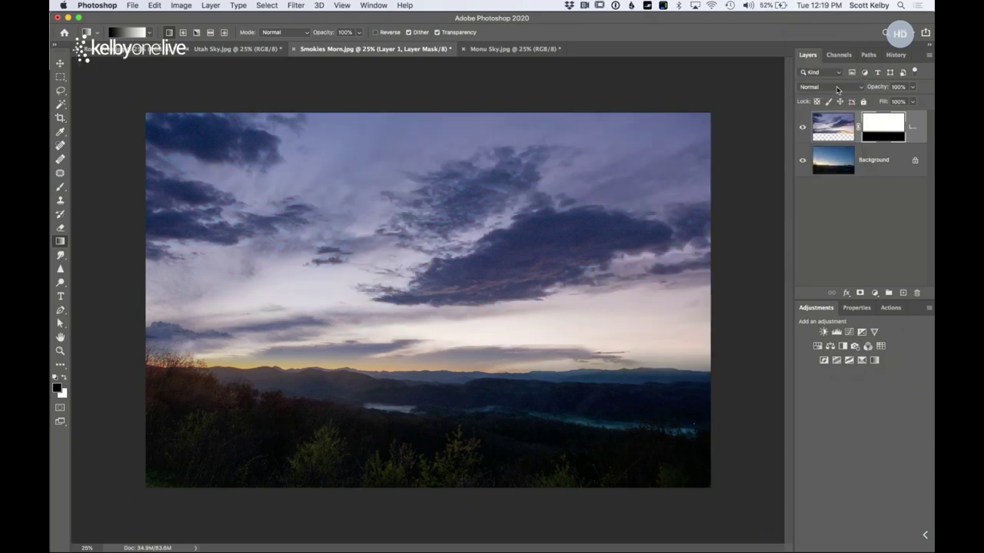
Set the sky layer's blend mode to Overlay and its opacity to 100%
click(836, 86)
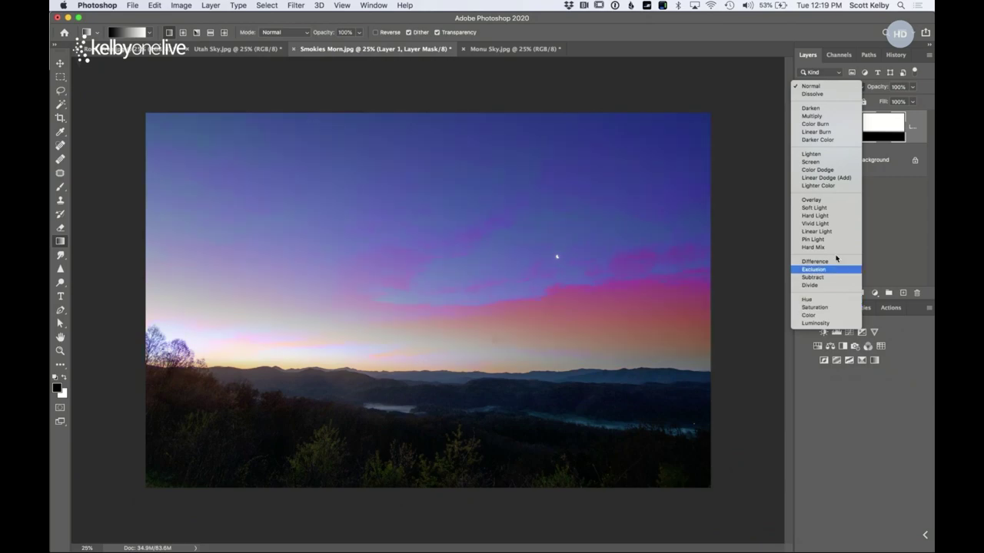
click(848, 201)
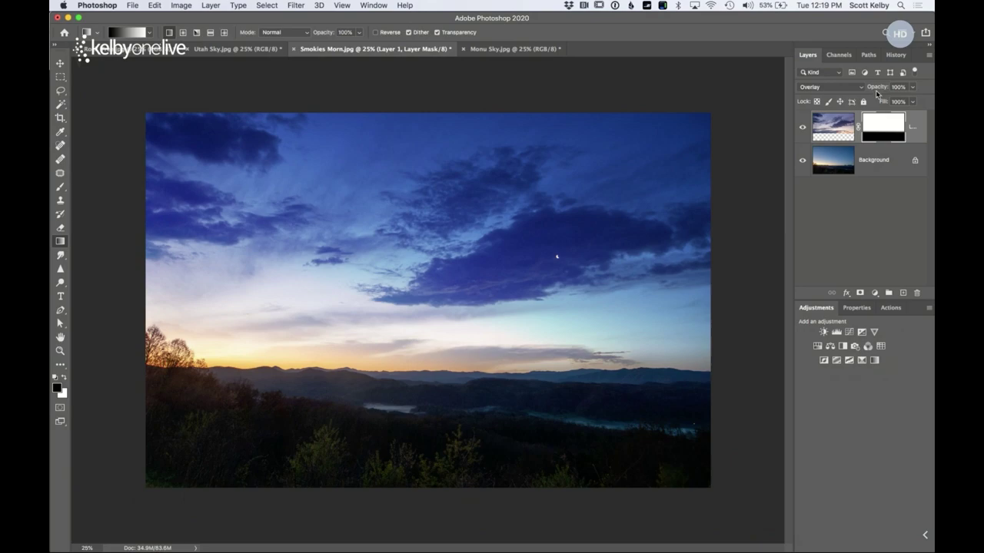
click(912, 87)
drag(913, 101, 933, 102)
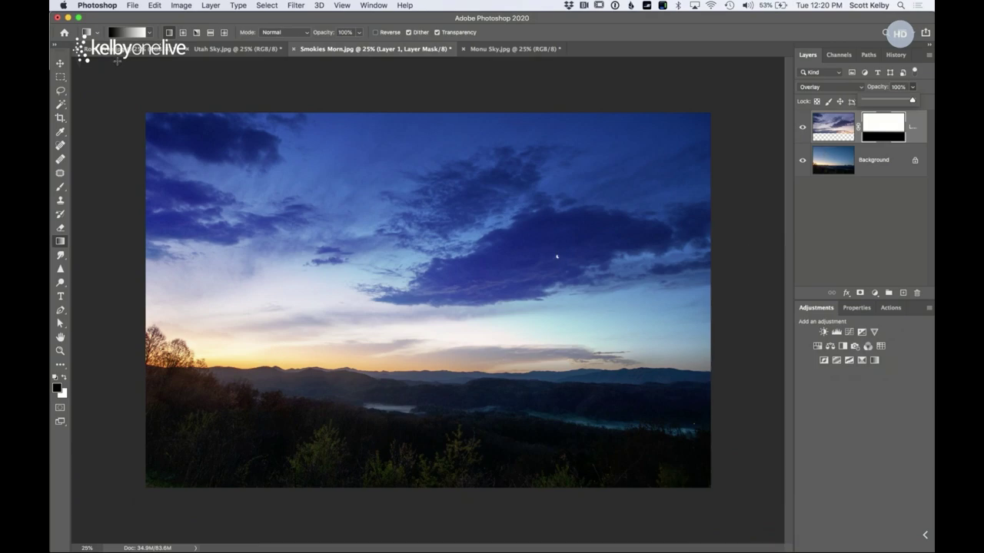
Open Moon.jpg from the compositing practice folder through Camera Raw without changing its settings
click(64, 64)
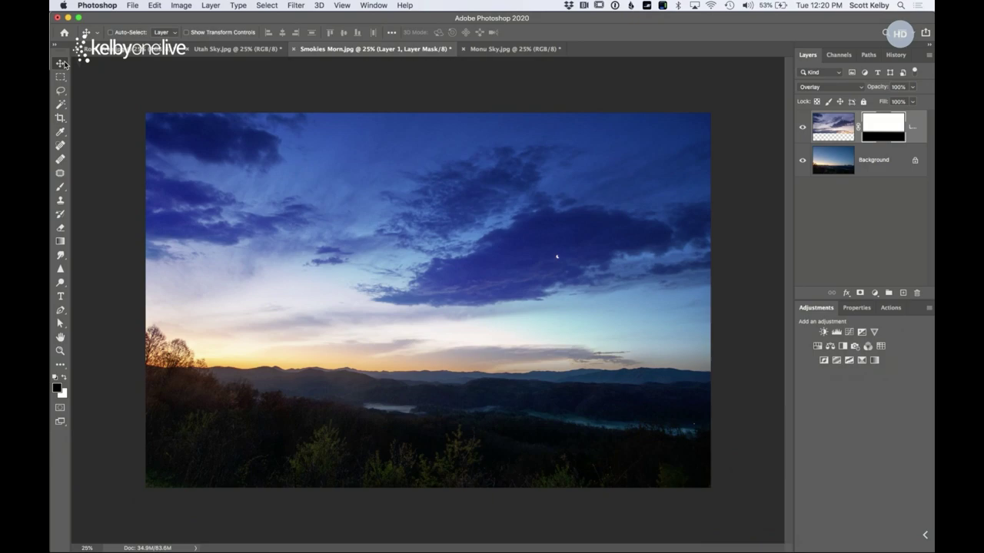
click(135, 6)
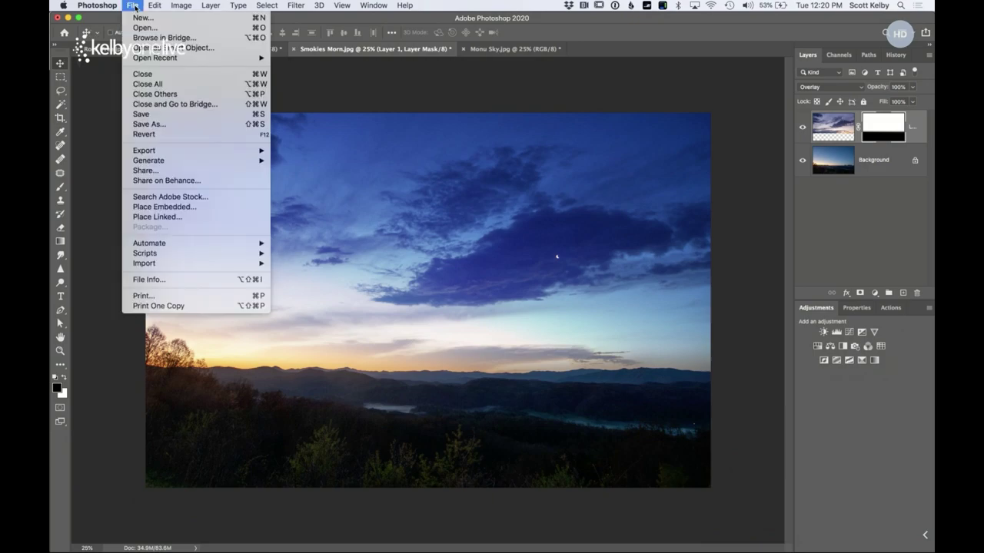
click(139, 29)
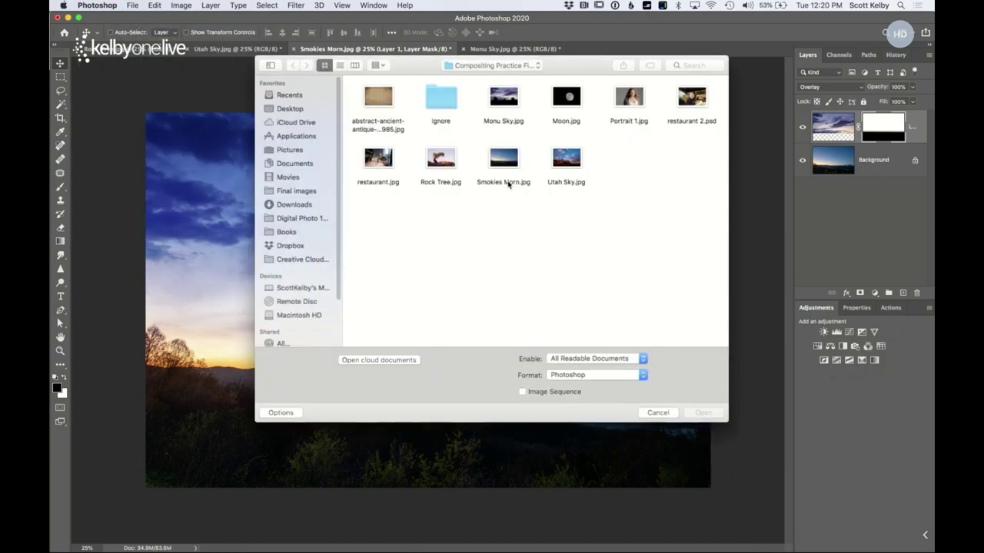
click(573, 100)
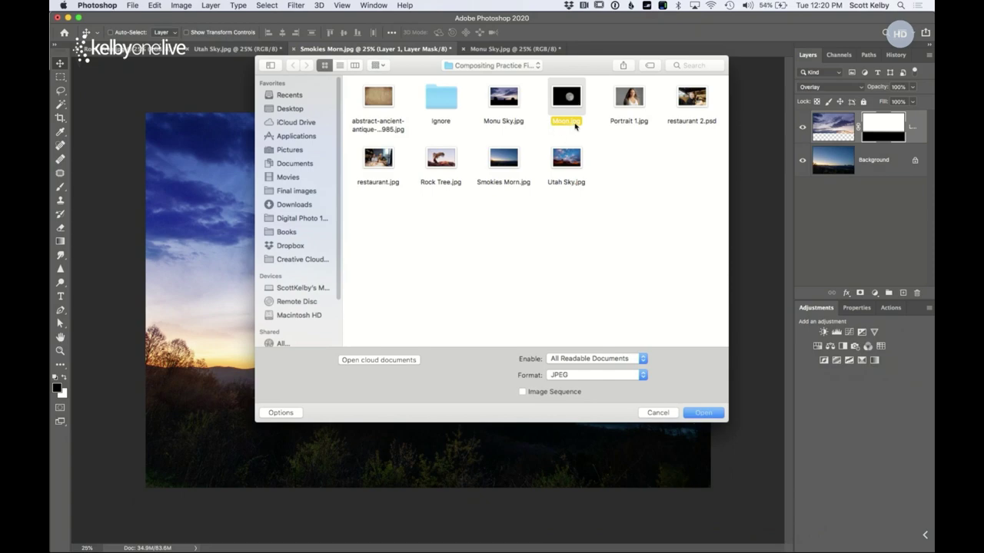
click(707, 417)
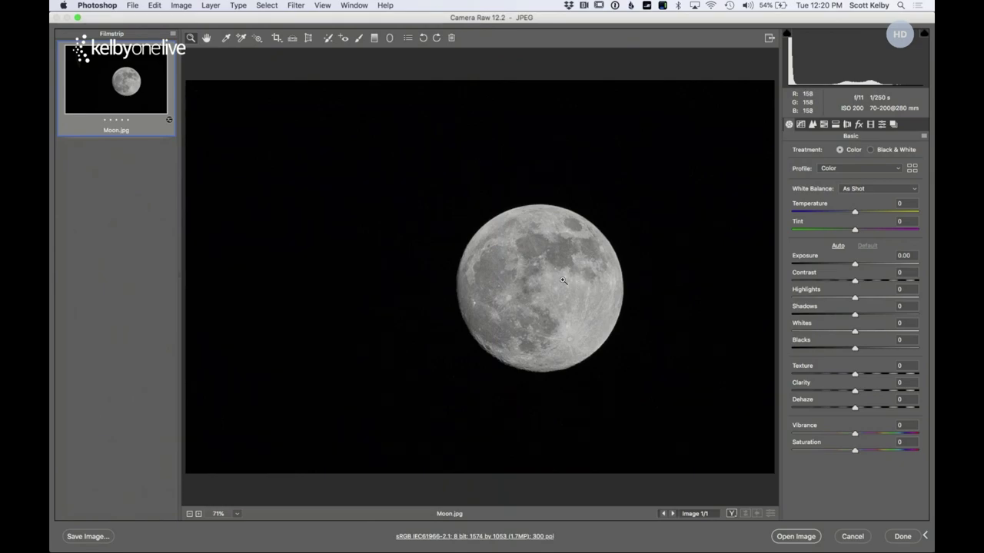
click(797, 535)
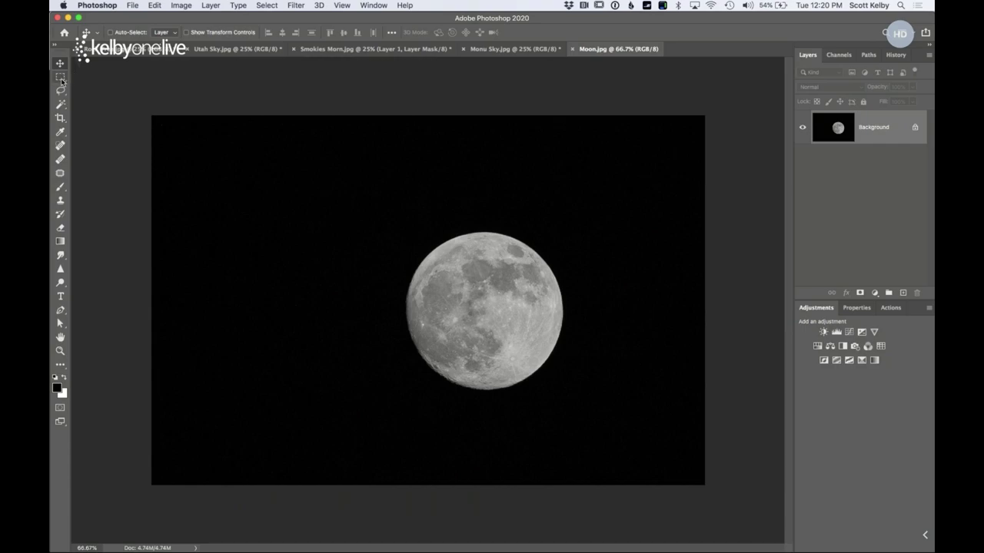
Select the full moon with a circular Elliptical Marquee fitted tightly to its edge and copy it
drag(62, 81, 113, 89)
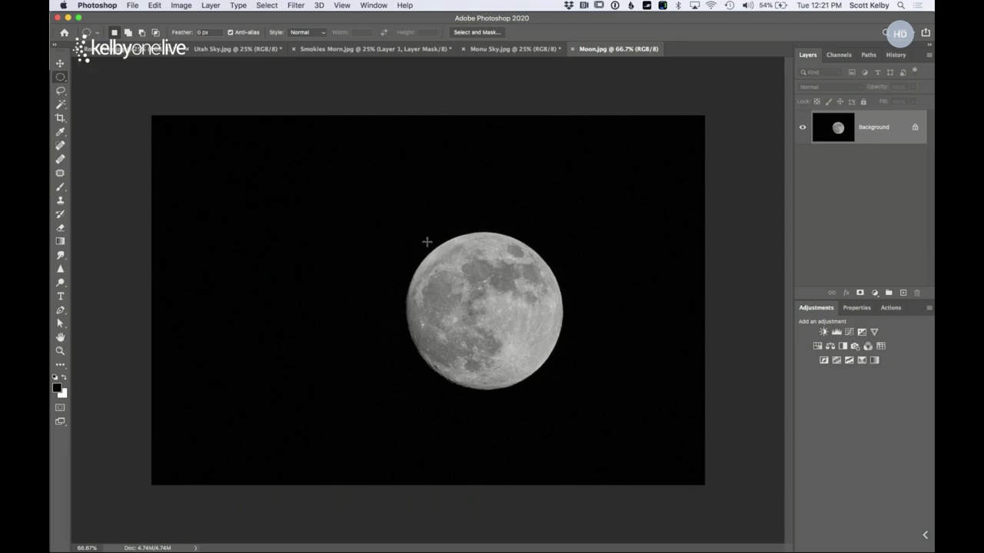
drag(433, 266, 600, 428)
click(599, 428)
drag(486, 311, 576, 390)
drag(577, 389, 545, 391)
drag(553, 350, 574, 389)
click(154, 5)
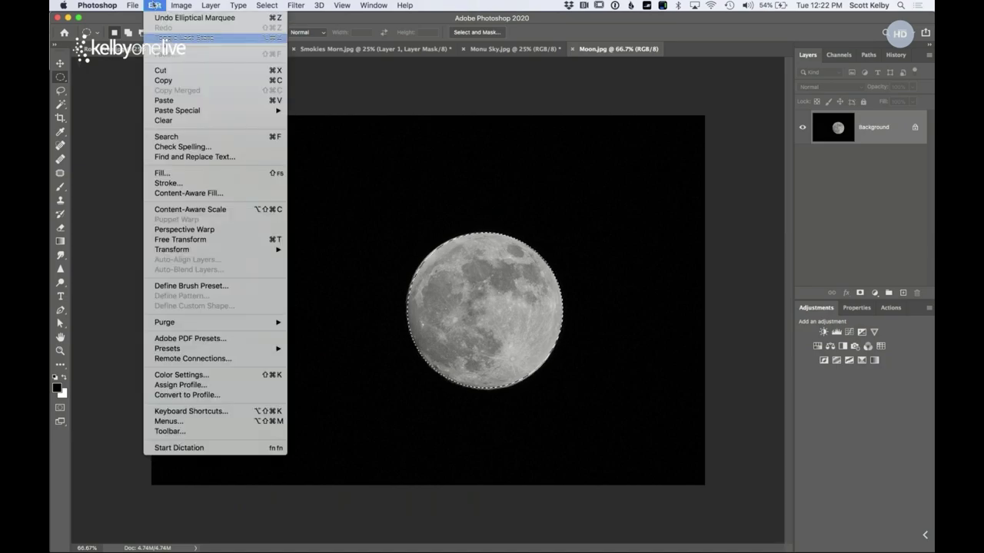
click(165, 80)
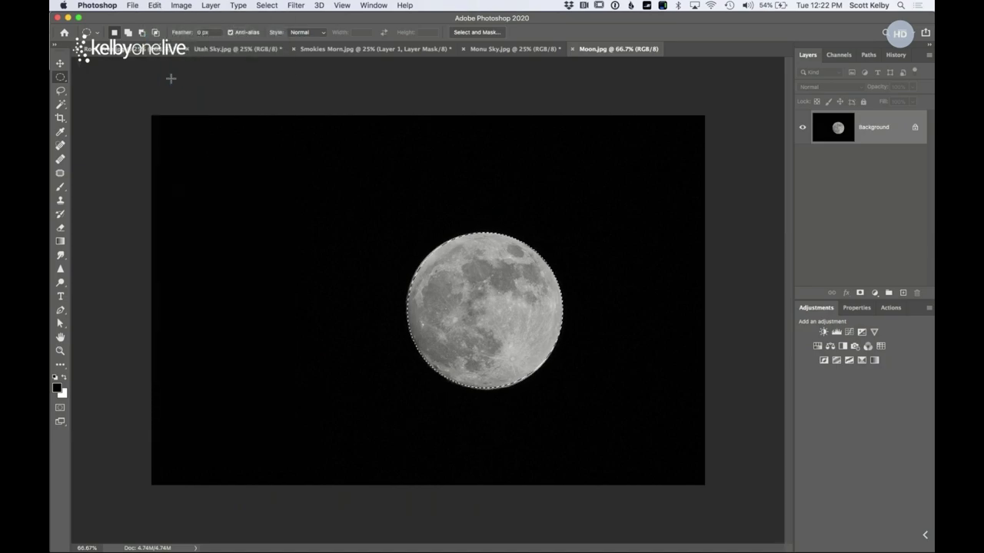
Paste the copied moon into Smokies Morn.jpg as a new layer
click(504, 48)
click(421, 49)
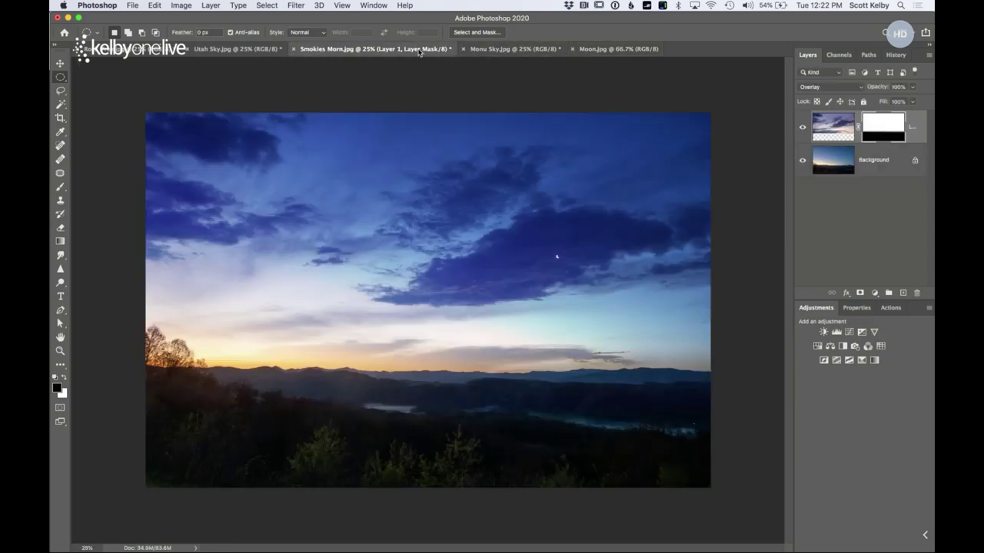
click(154, 5)
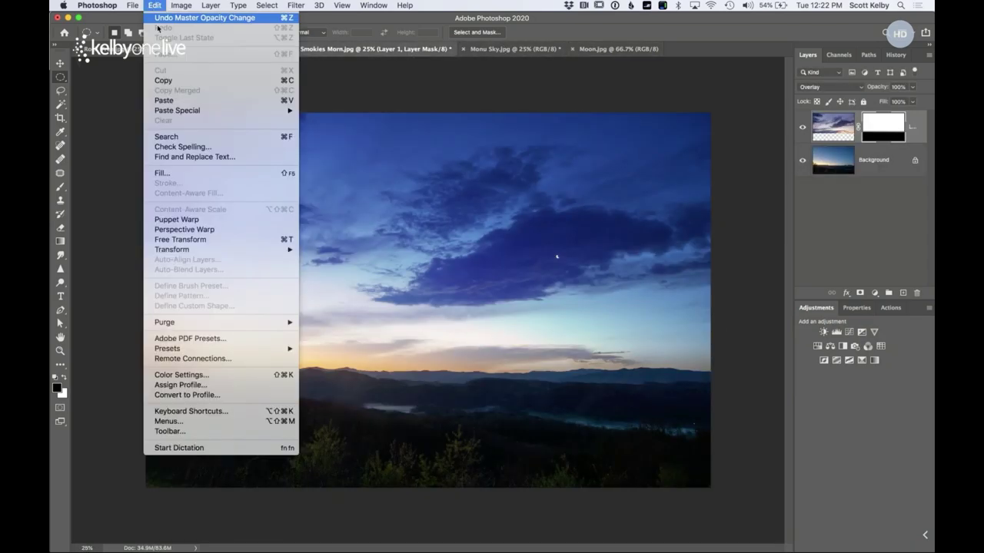
click(176, 101)
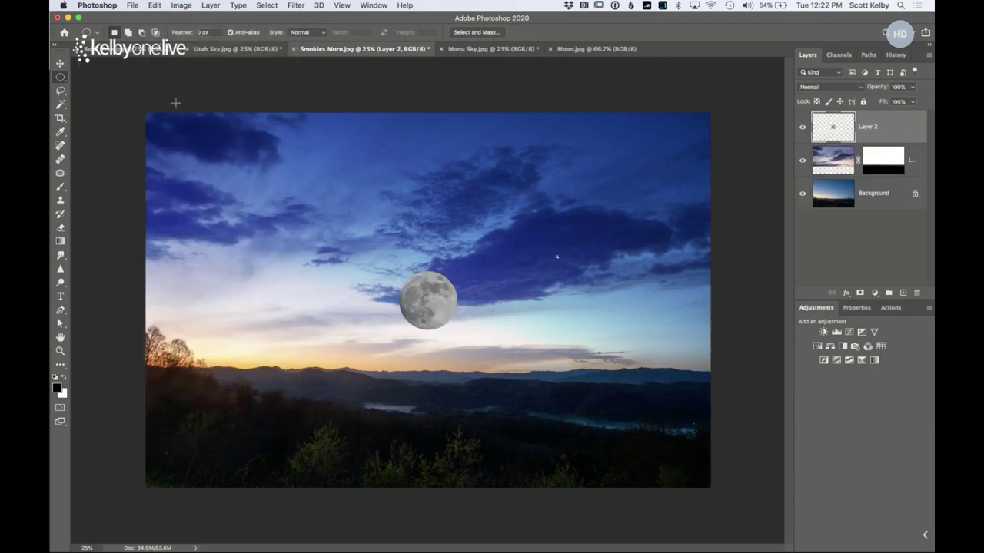
Move the moon to the lower edge of the large dark cloud and place its layer beneath the sky layer
click(60, 63)
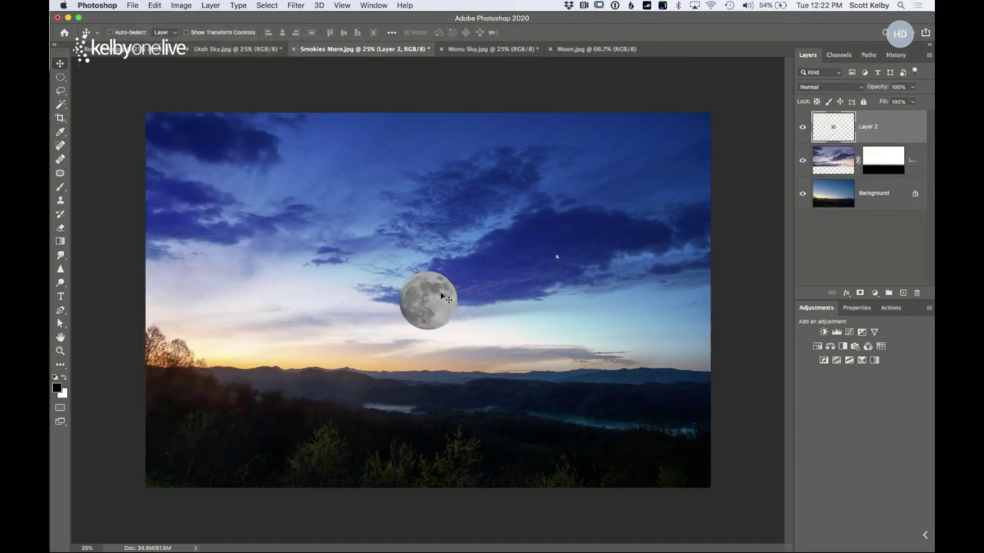
drag(446, 299, 581, 255)
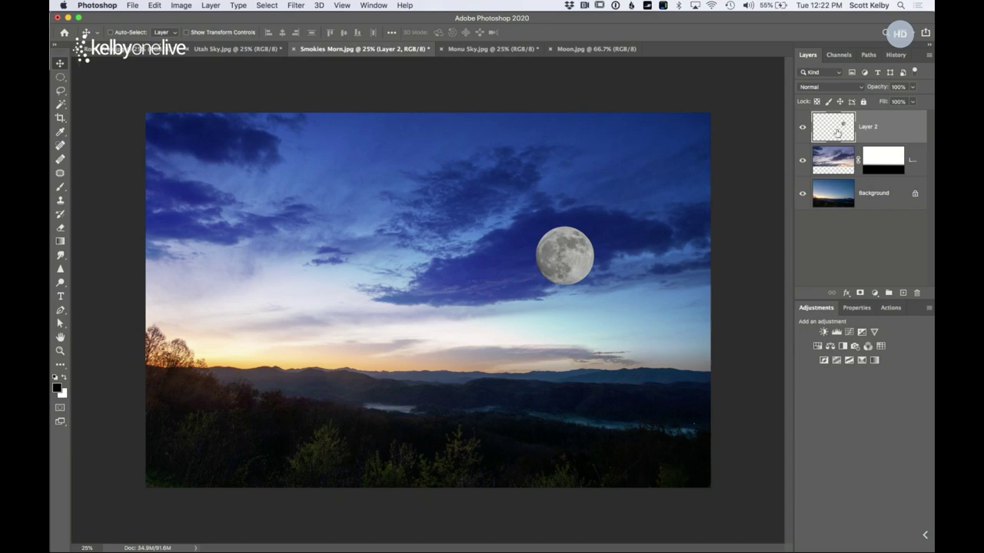
drag(844, 128, 843, 175)
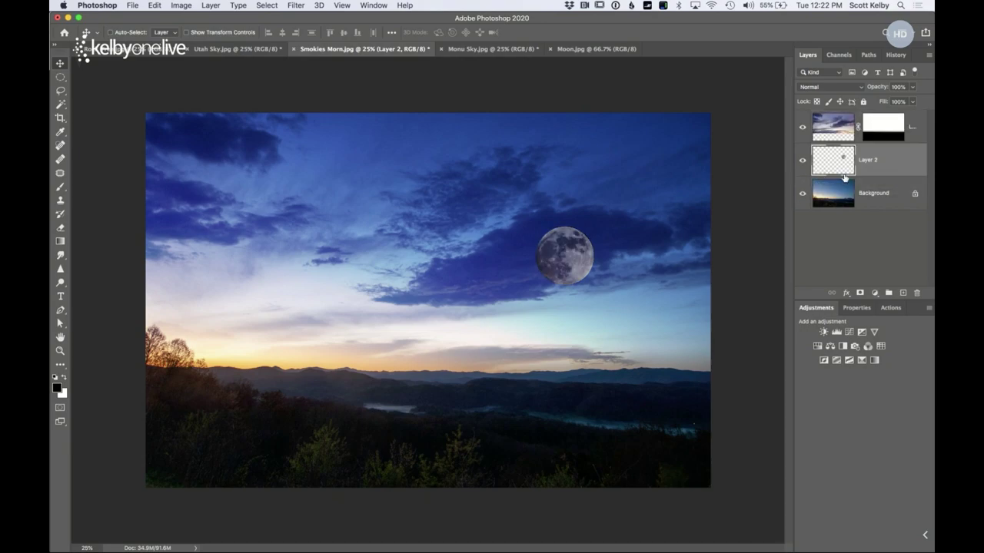
drag(573, 257, 588, 274)
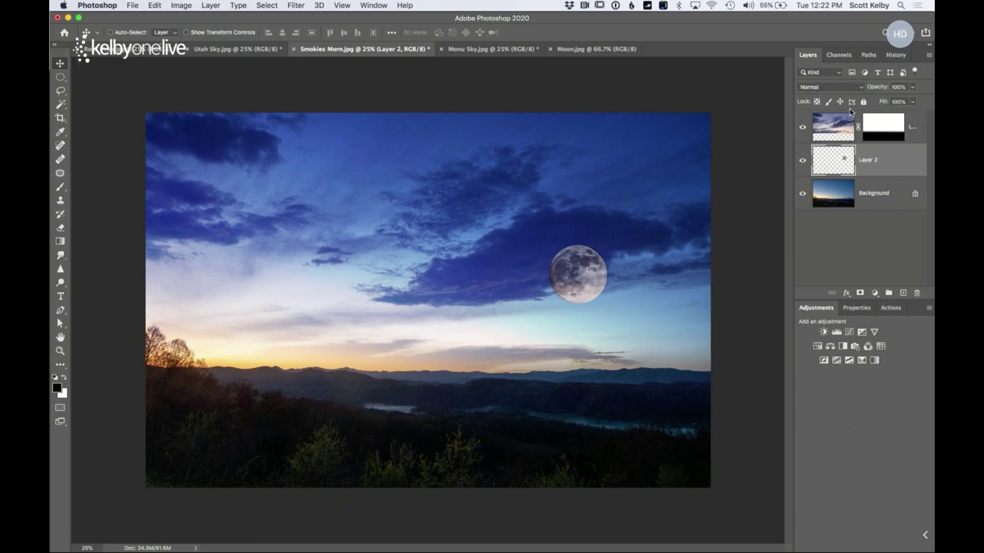
Lower the moon layer's opacity to 56% and shift the moon slightly right, clear of the tiny original moon
drag(884, 87, 859, 92)
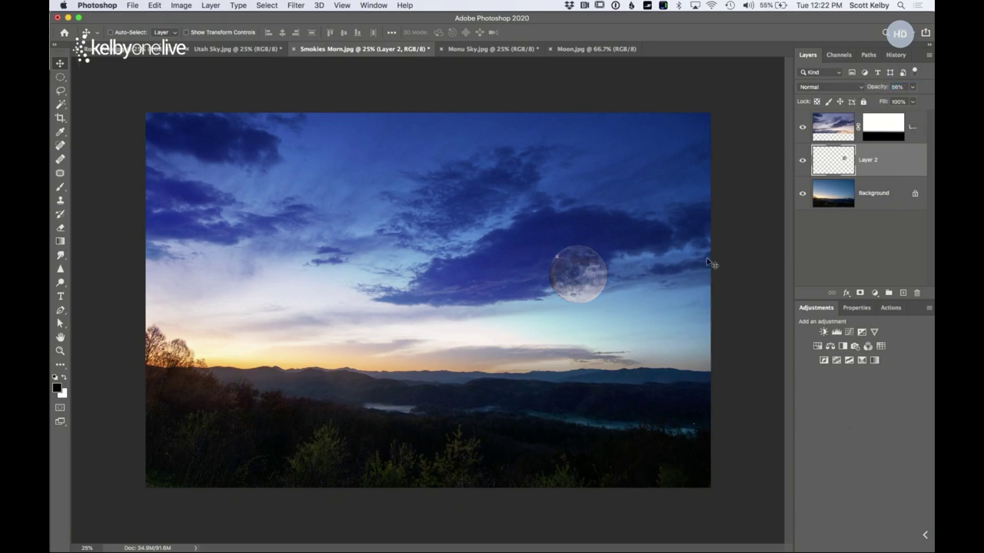
drag(618, 285, 559, 263)
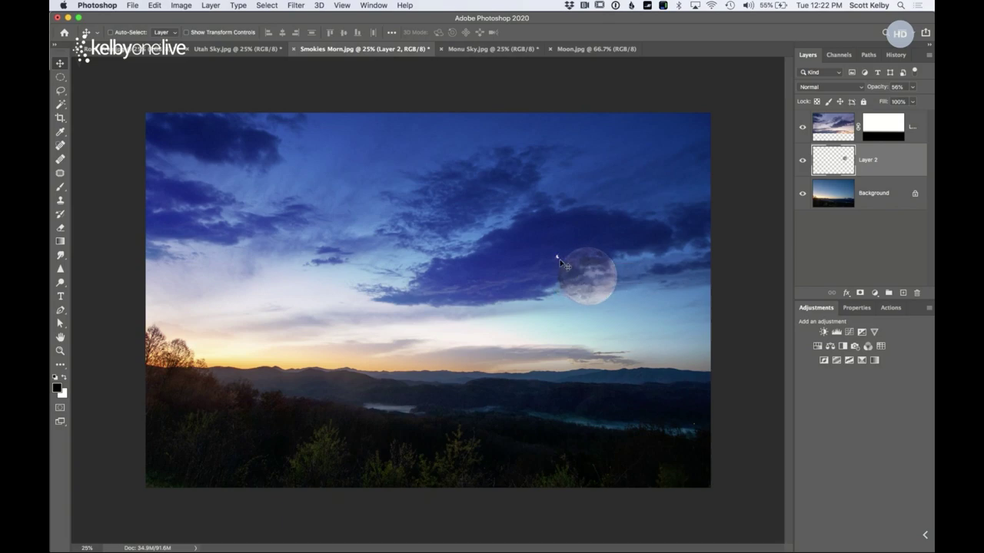
drag(598, 299, 609, 298)
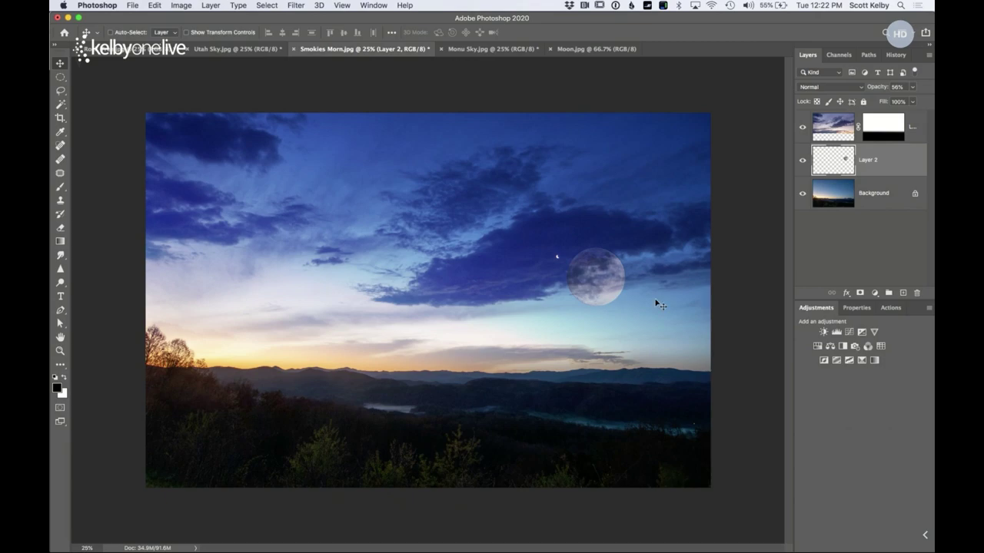
Scale the moon down to about half its size with Free Transform, keeping it near the dark cloud's lower edge
key(super+t)
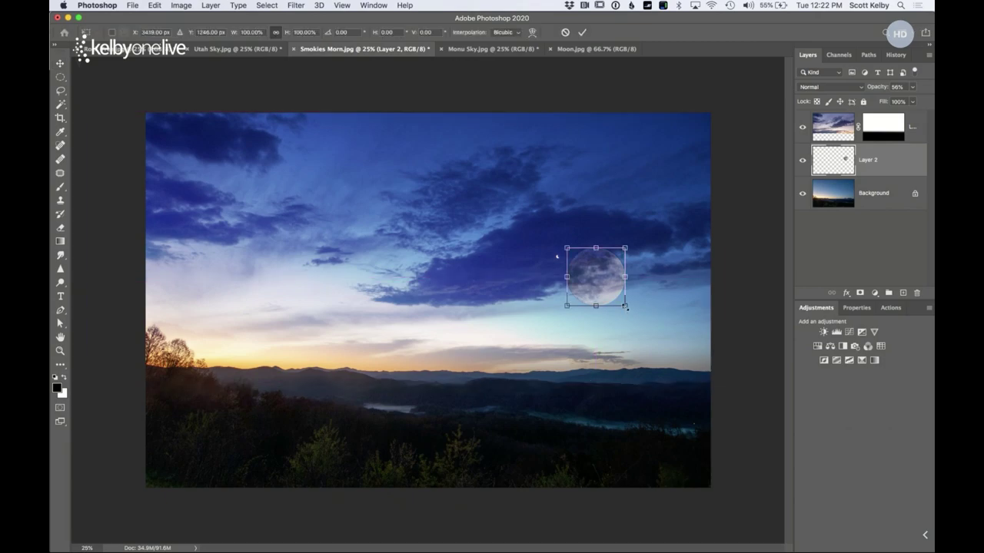
drag(625, 306, 655, 194)
key(Return)
key(super+z)
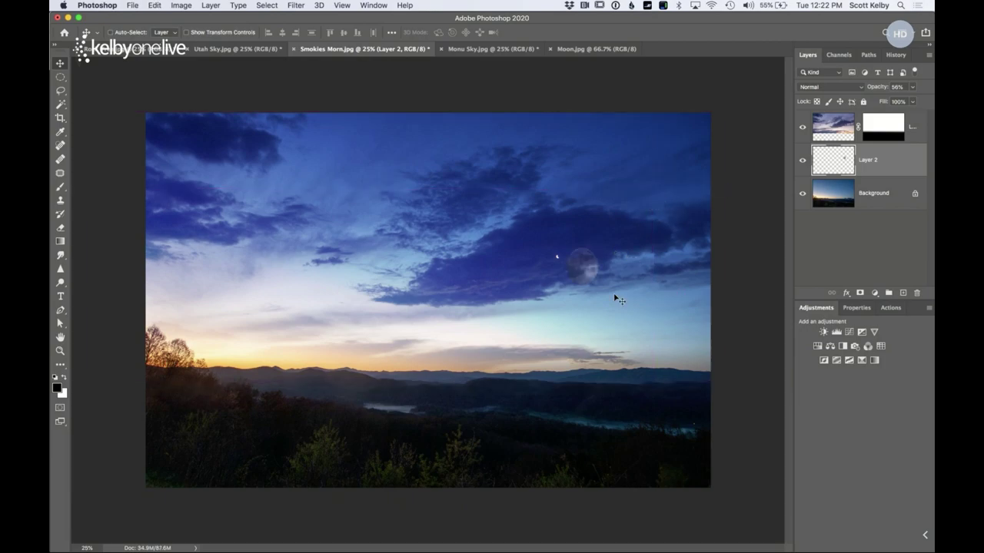
Undo the last moon scaling and use Free Transform to make the moon about half size, placed at the dark cloud's upper right end
key(super+z)
key(super+t)
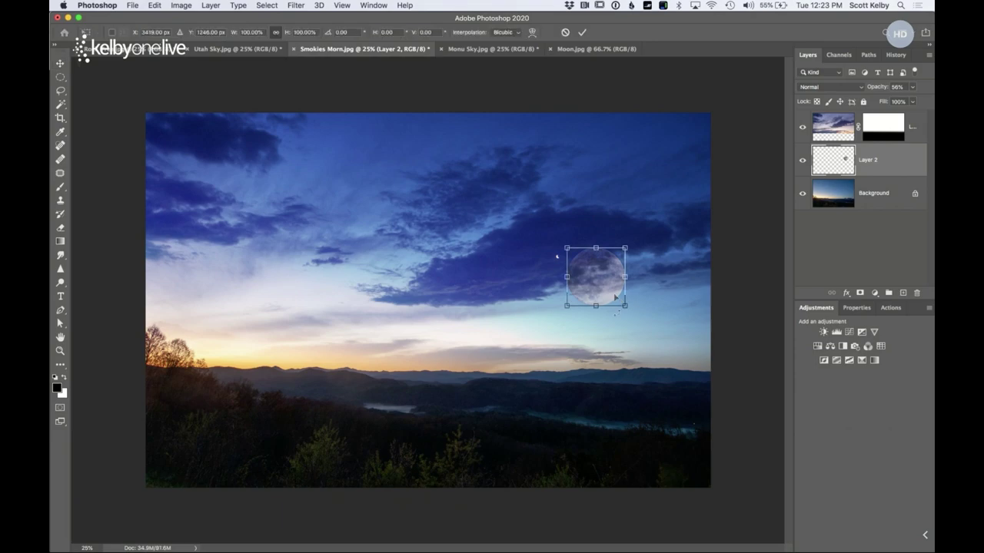
drag(626, 308, 674, 231)
key(Return)
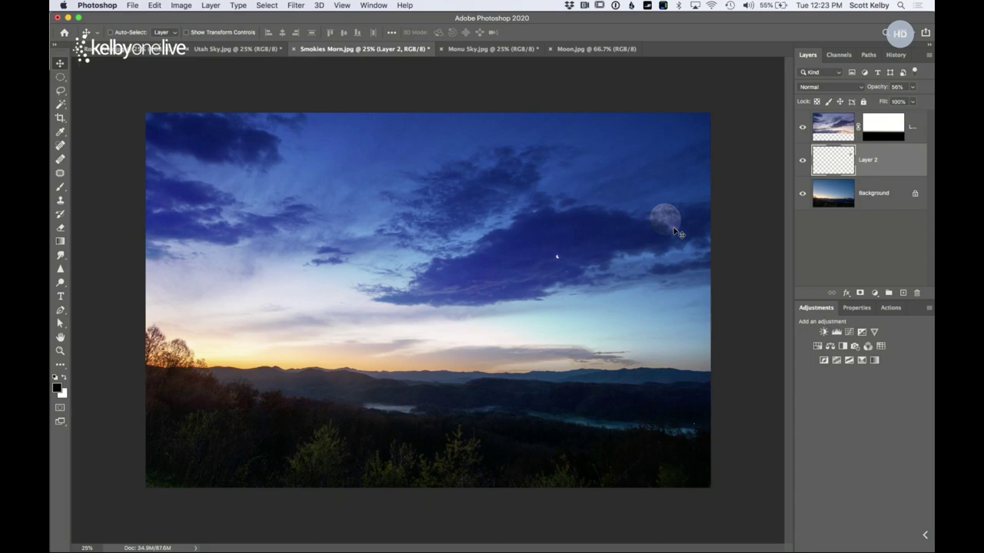
Flatten the Smokies Morn image and remove the tiny original moon with the Spot Healing Brush
click(829, 129)
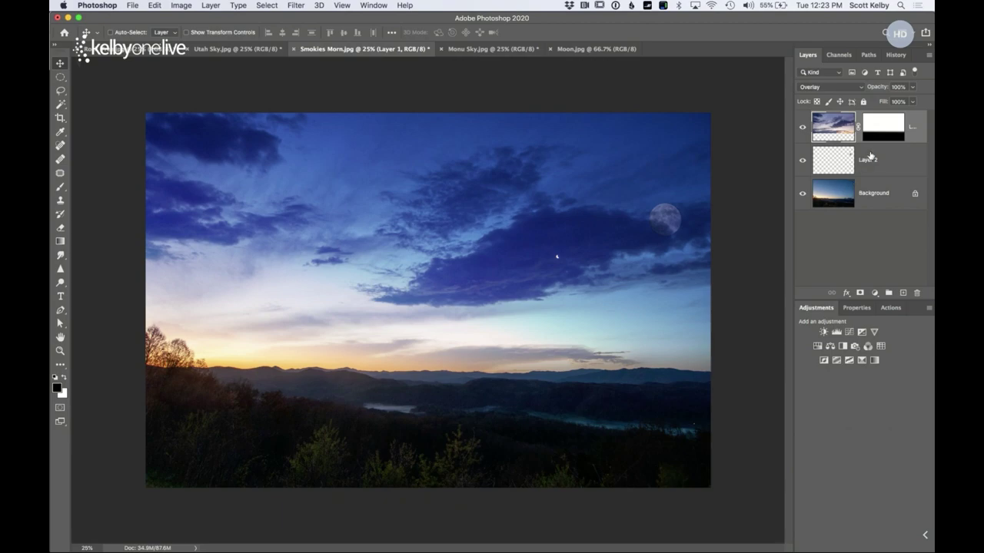
click(930, 58)
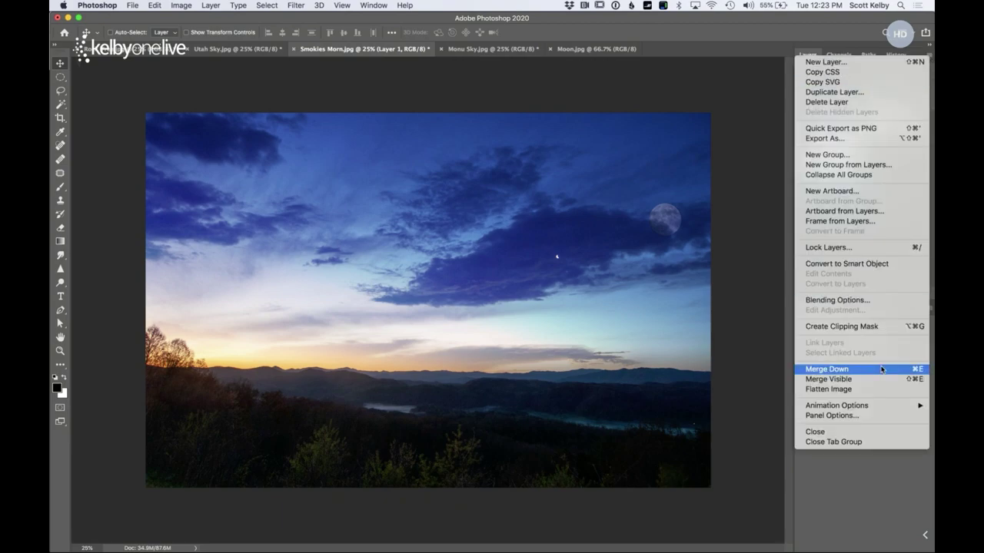
click(880, 389)
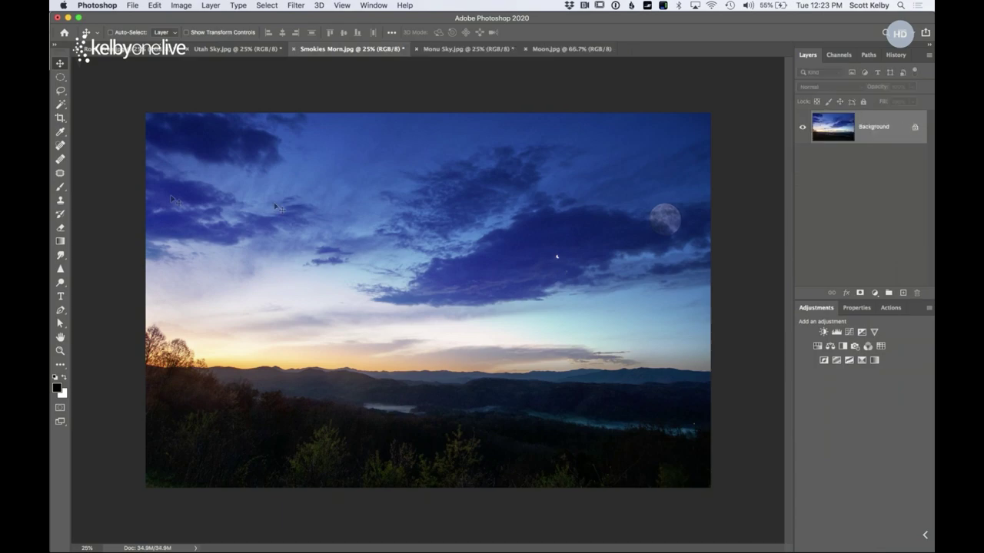
click(60, 147)
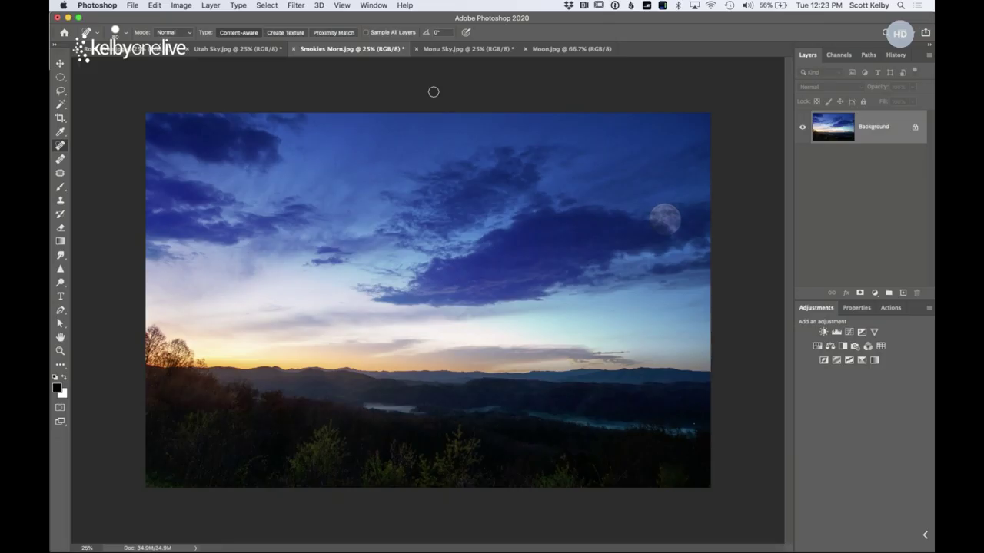
Switch to the Rock Tree image and open it in the Luminar 4 plug-in from Skylum Software
click(442, 50)
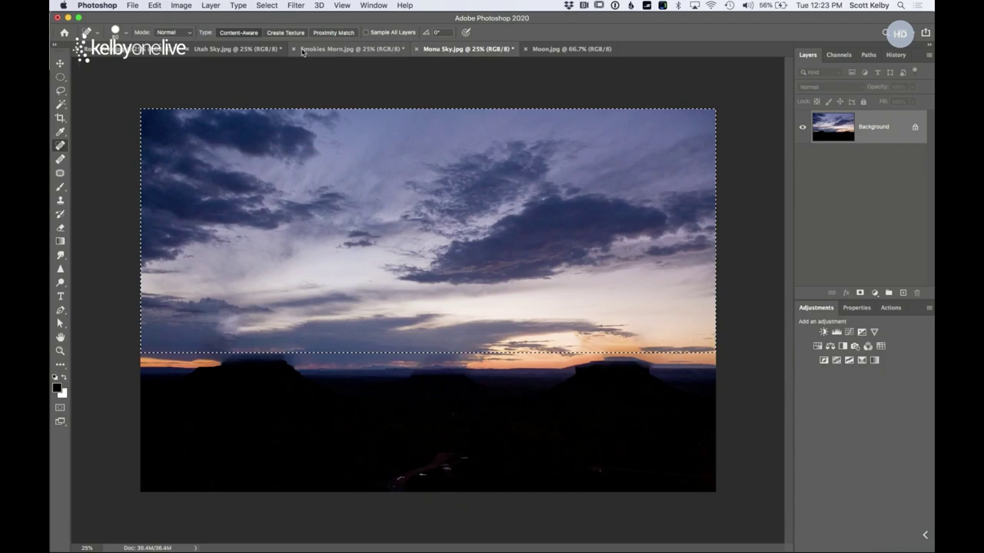
click(267, 50)
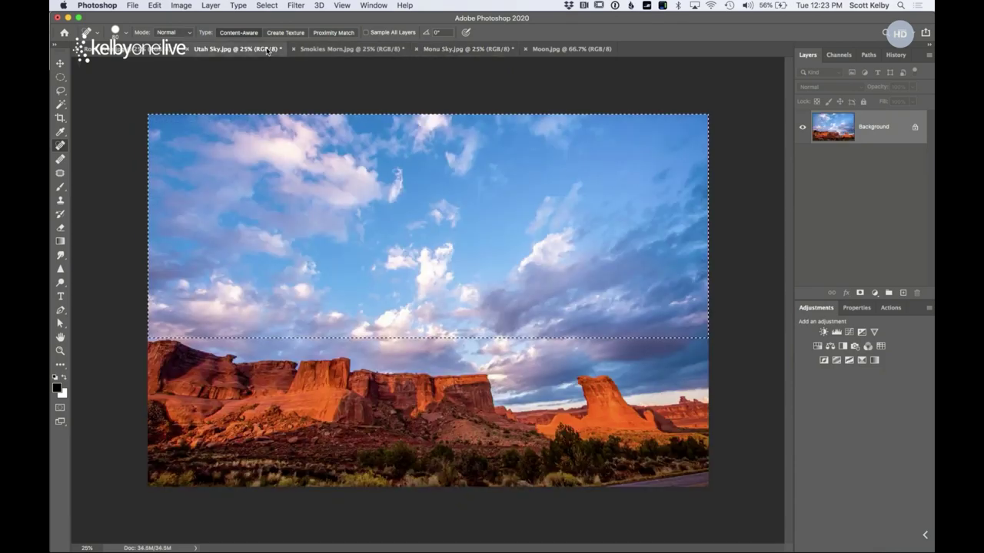
click(342, 49)
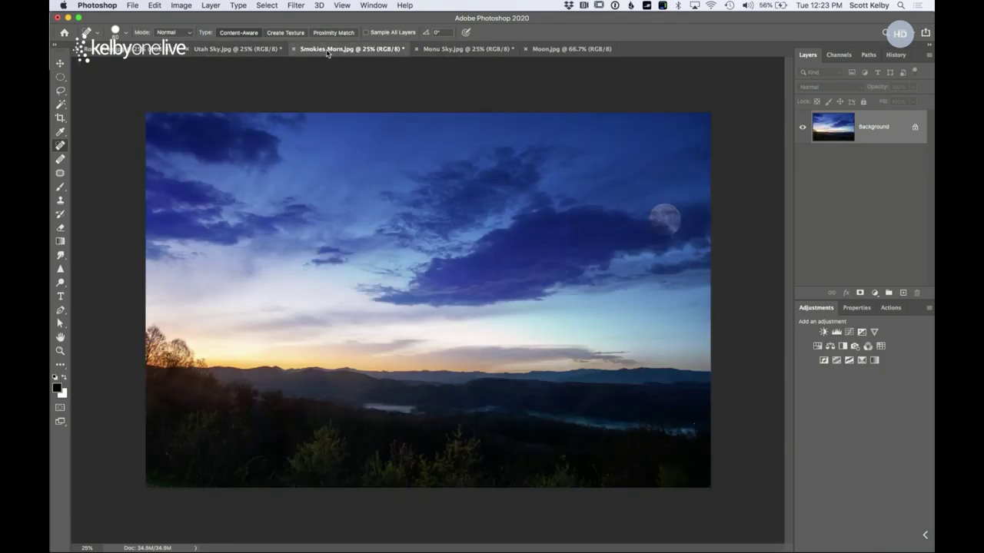
click(154, 50)
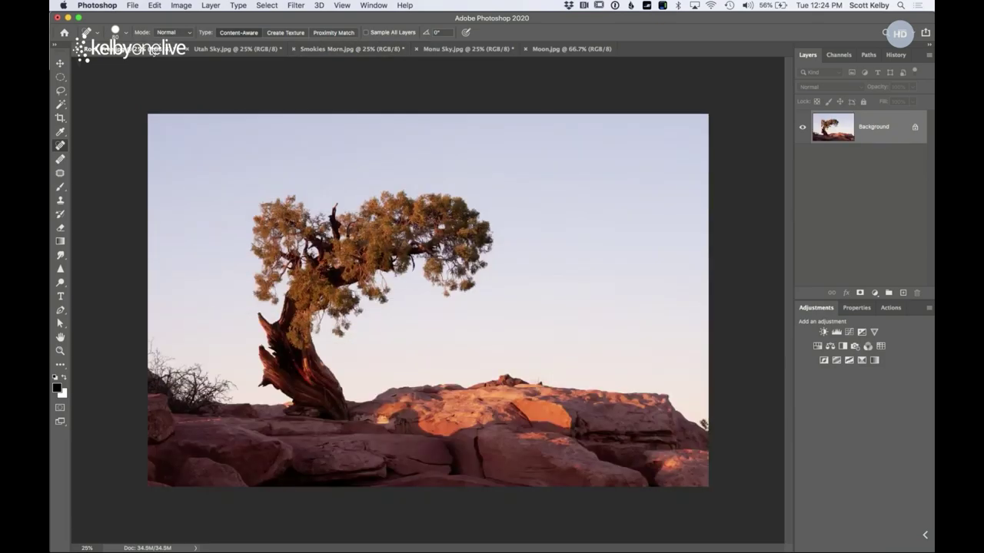
click(295, 4)
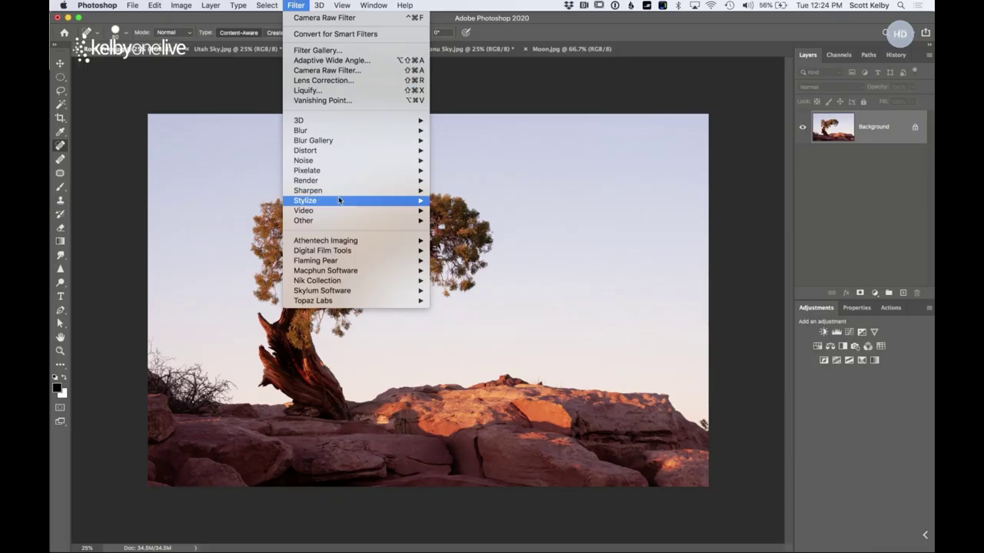
mouse_move(339, 201)
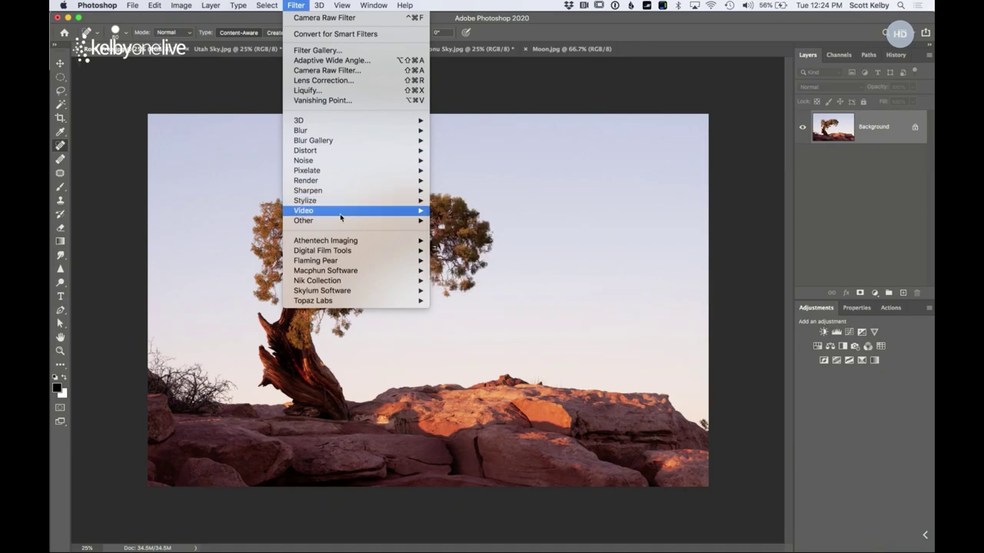
mouse_move(350, 292)
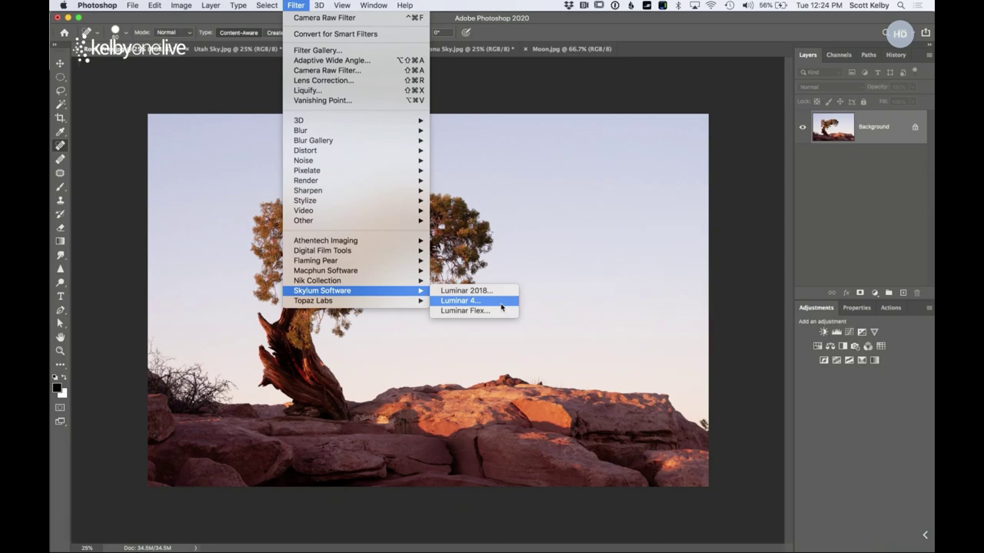
click(462, 300)
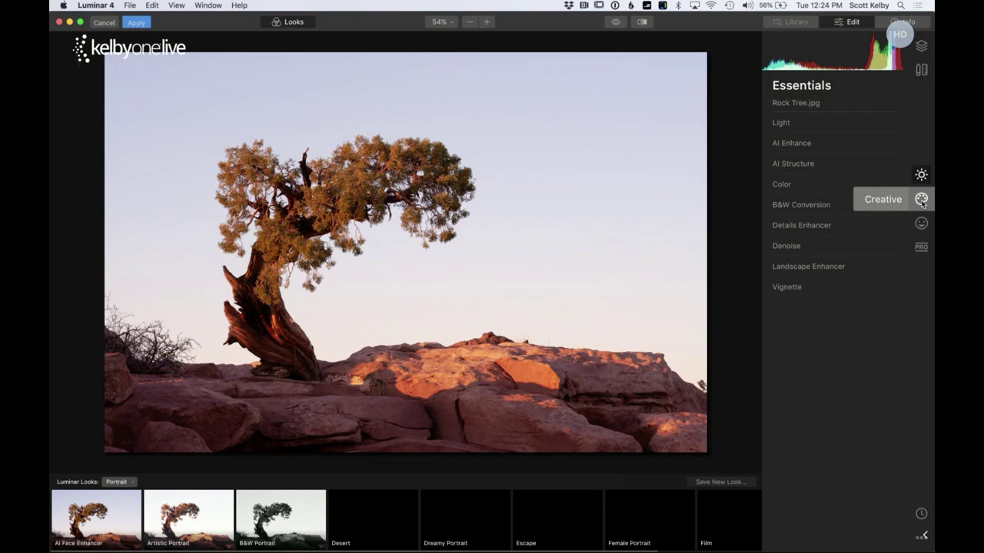
Open AI Sky Replacement among the Creative tools and replace the sky with Blue Sky 4
click(922, 200)
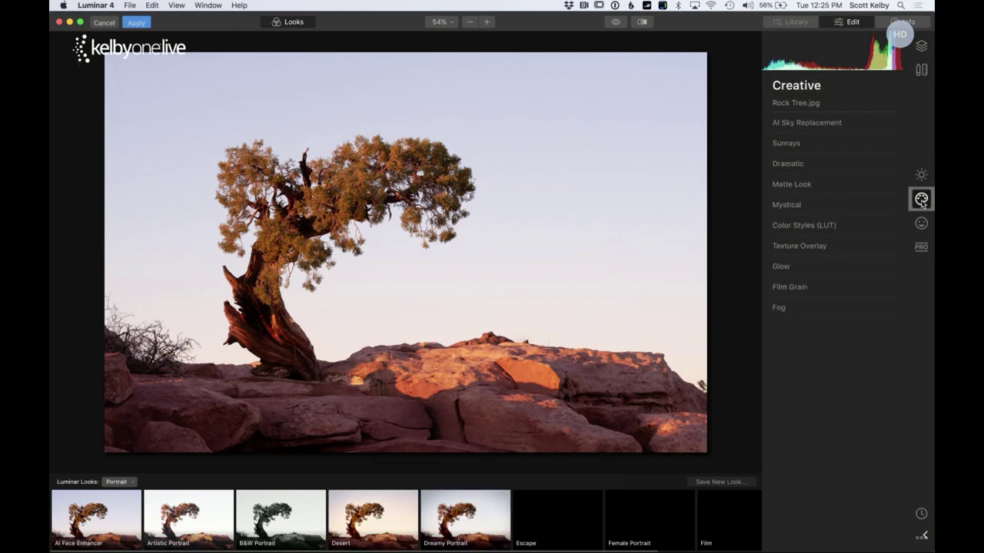
click(811, 123)
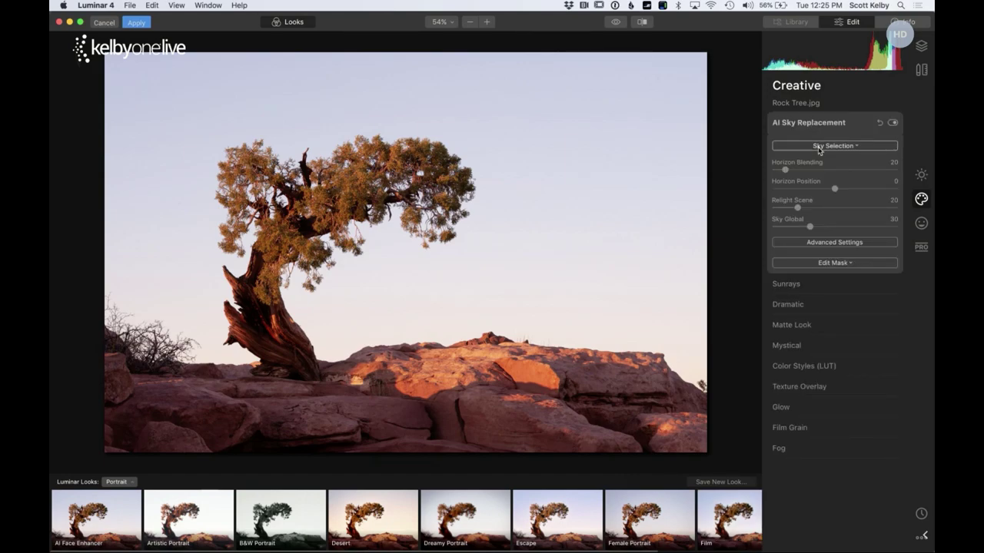
click(857, 147)
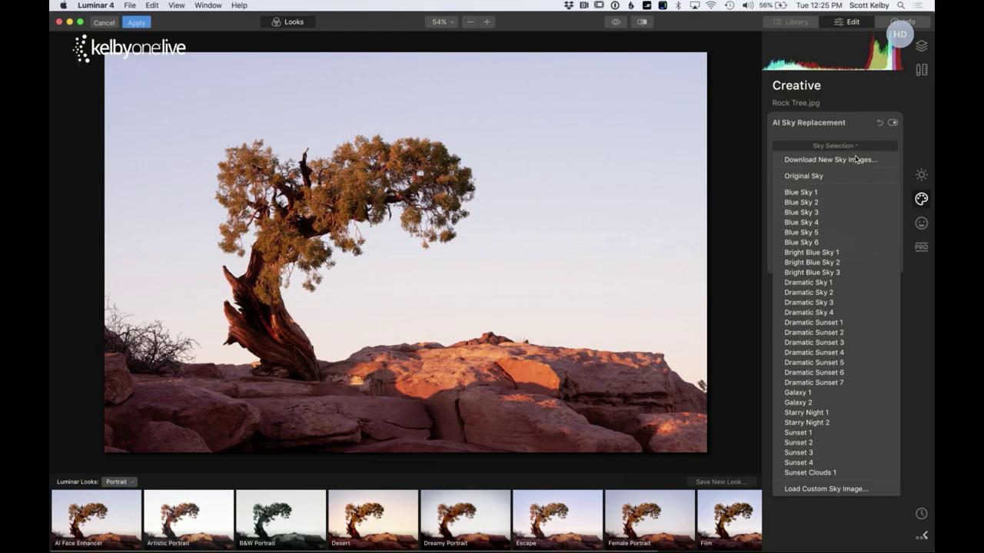
click(841, 223)
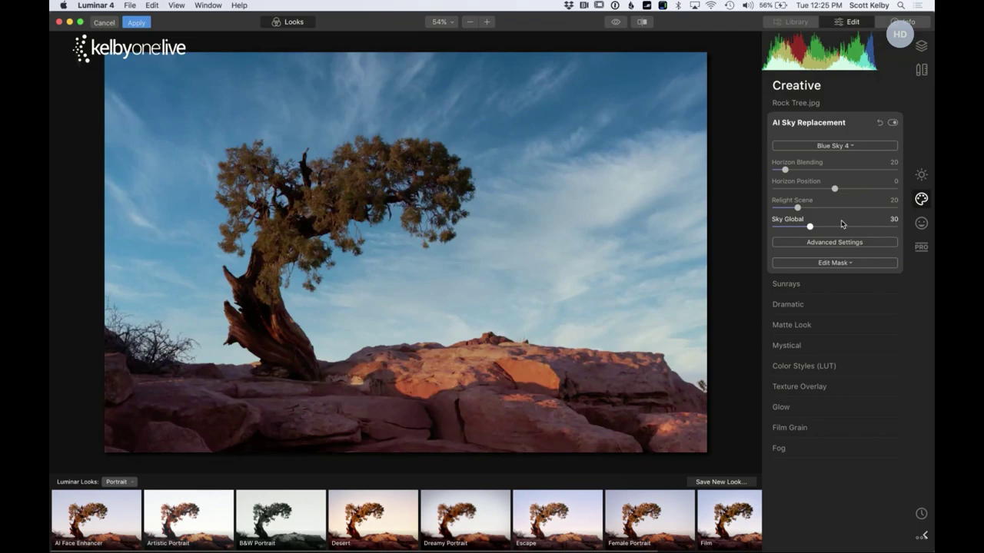
Try the sunset skies Sunset 1, Dramatic Sunset 2, Dramatic Sunset 1 and Dramatic Sunset 5 behind the tree
click(846, 146)
click(855, 432)
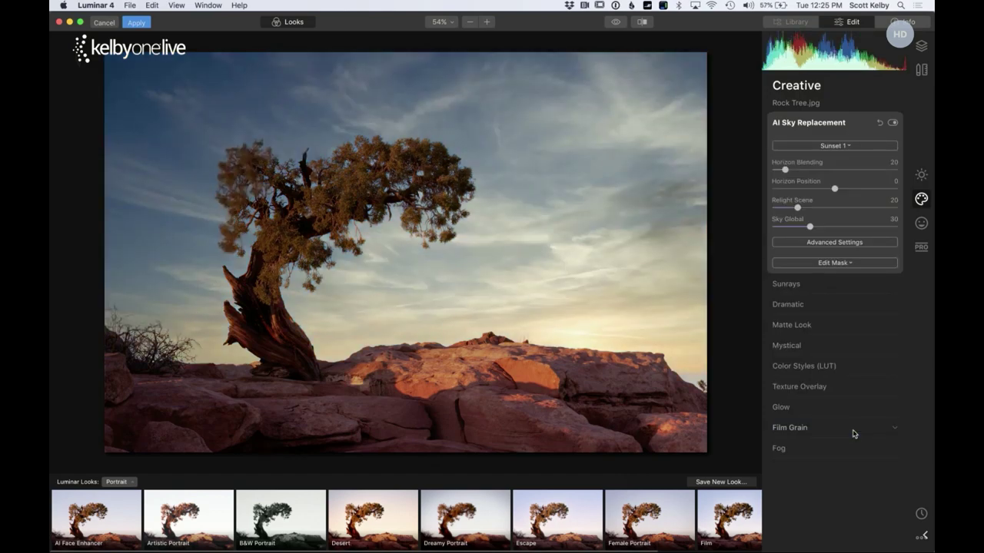
click(864, 146)
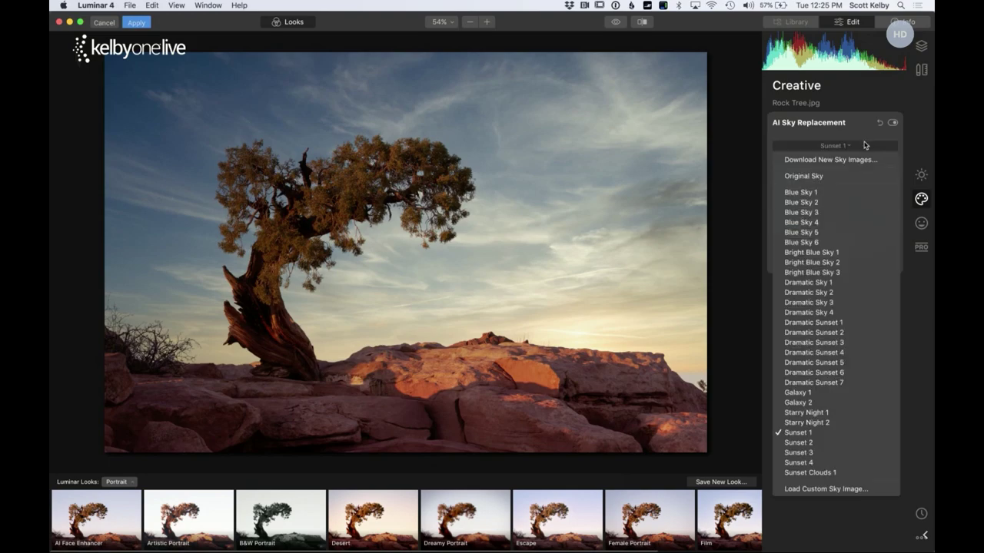
click(867, 335)
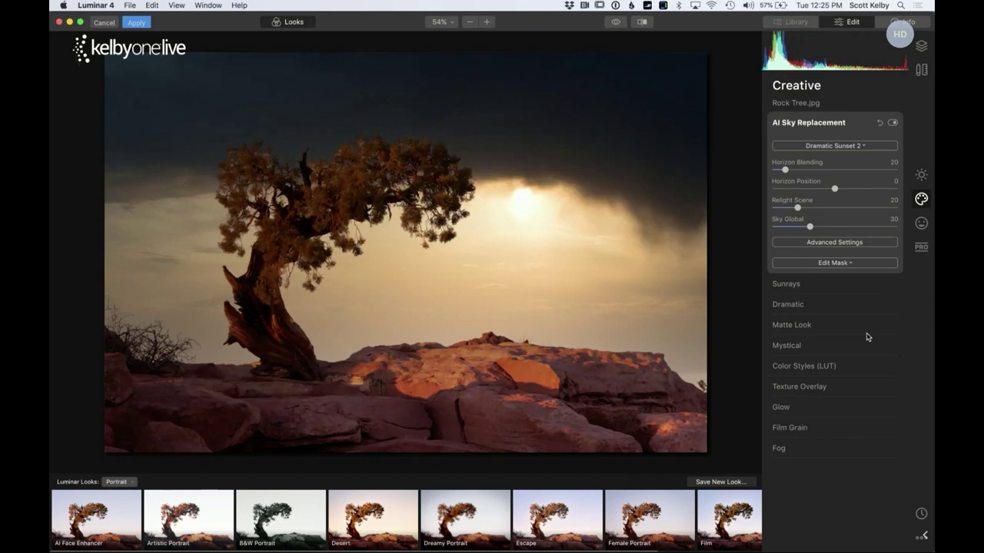
click(853, 146)
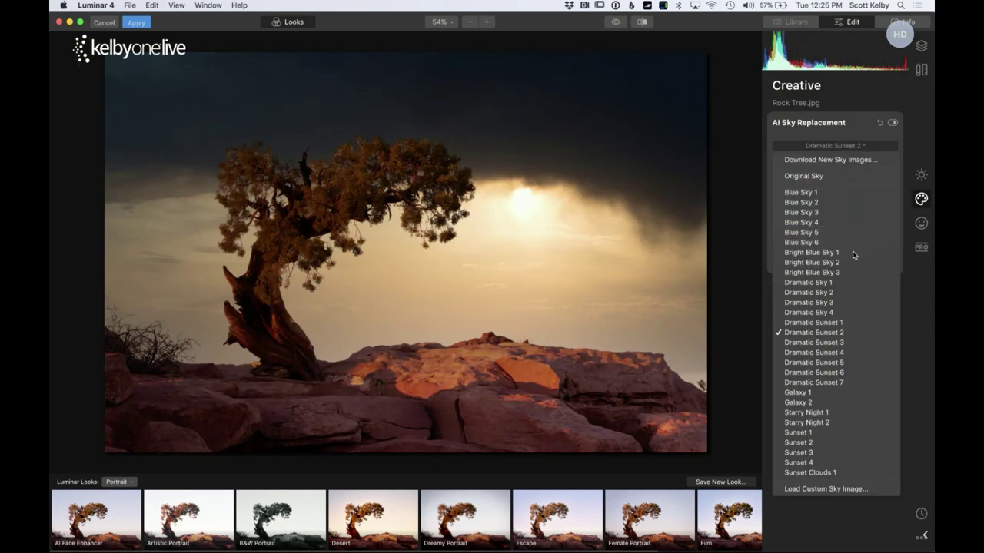
click(846, 322)
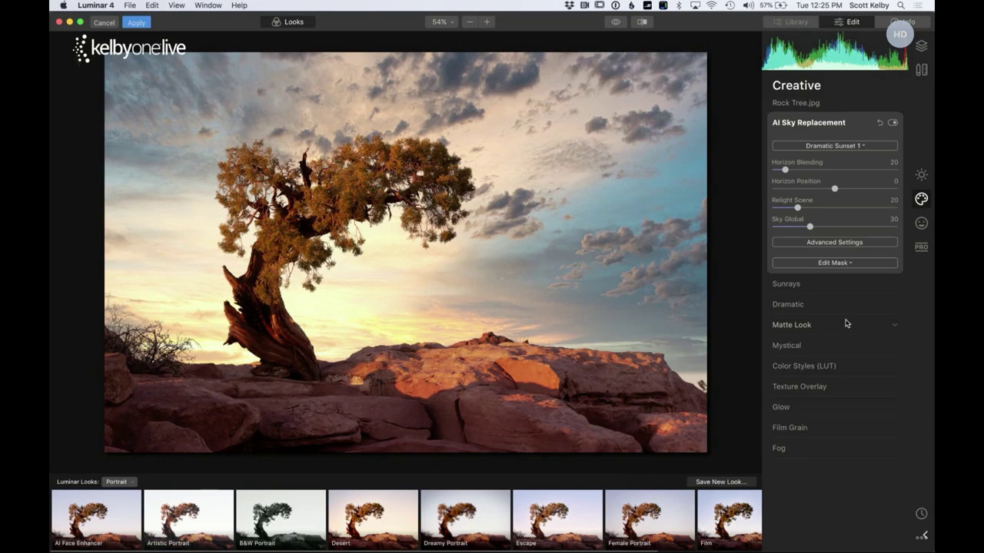
click(860, 146)
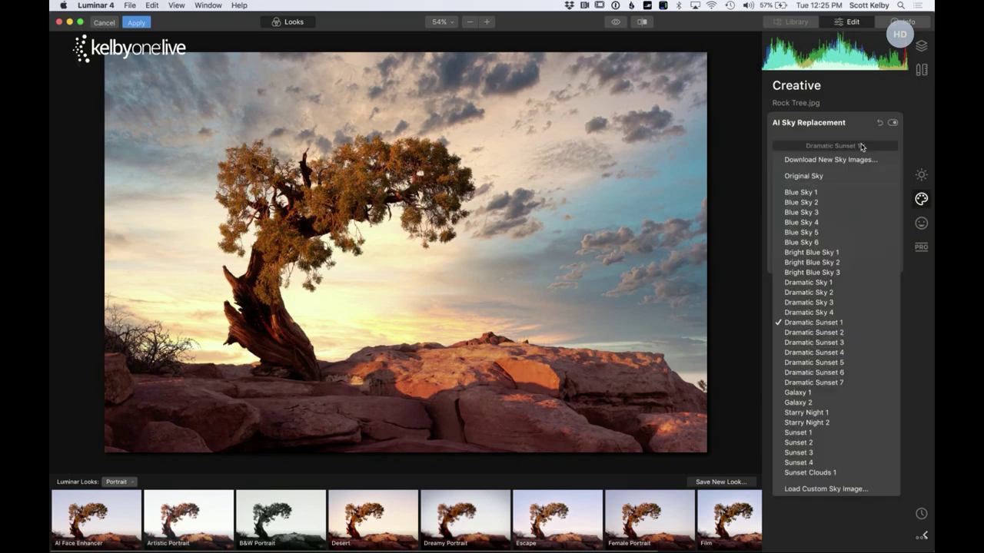
click(839, 362)
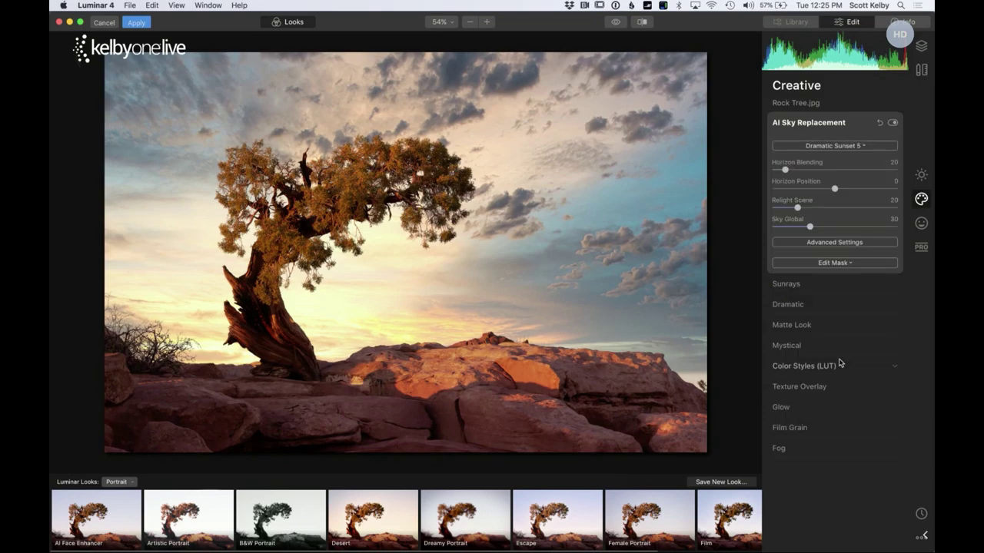
Try the cloudy daytime skies Blue Sky 1 and Blue Sky 2 behind the tree
click(865, 146)
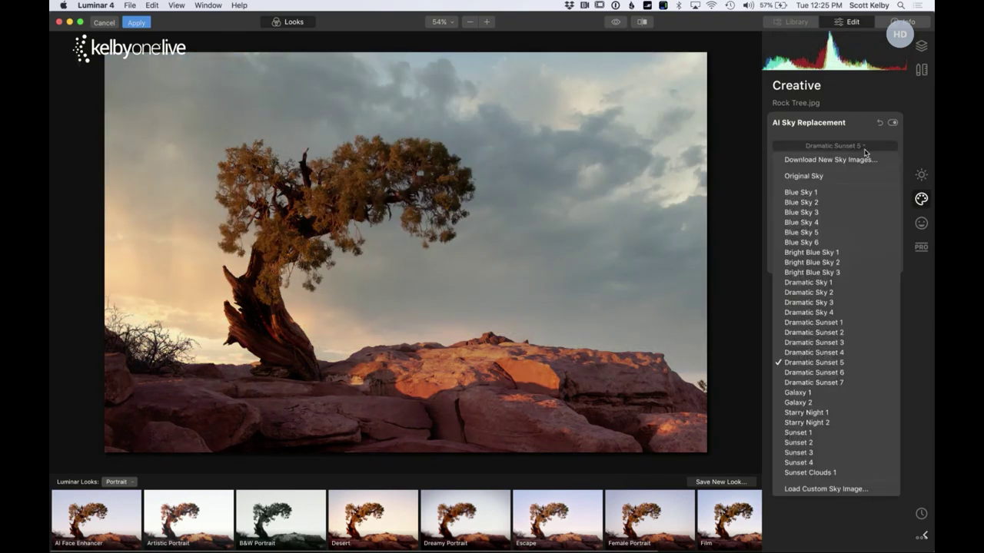
click(858, 192)
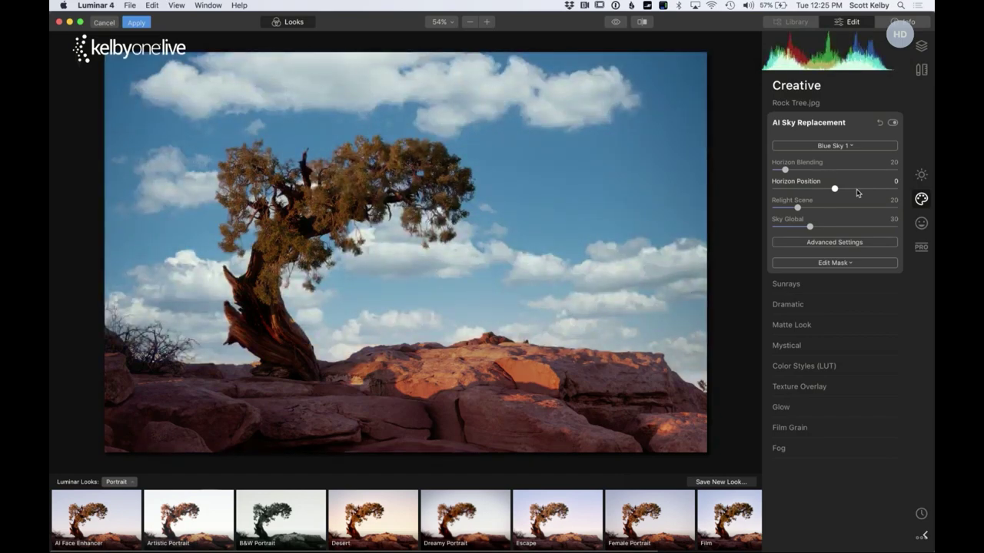
click(850, 146)
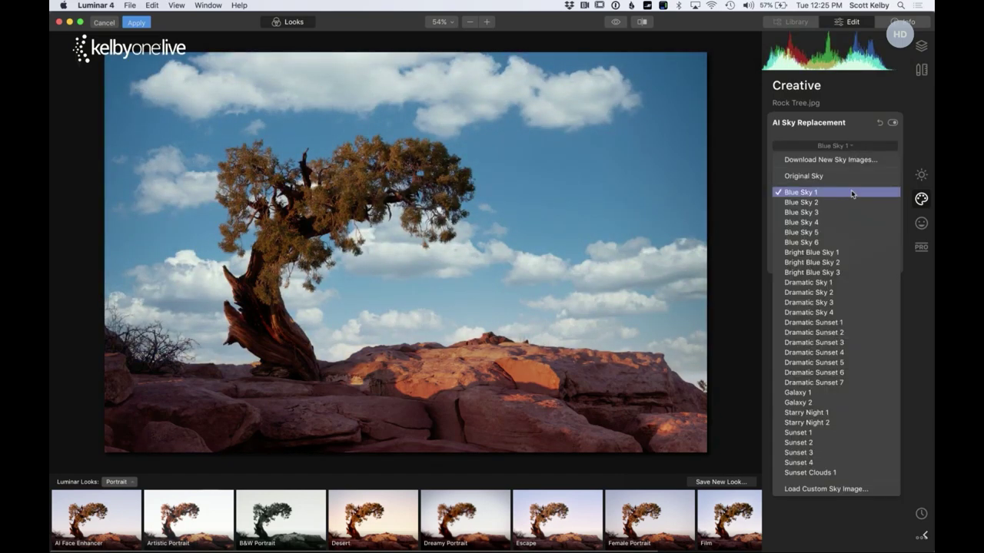
click(849, 202)
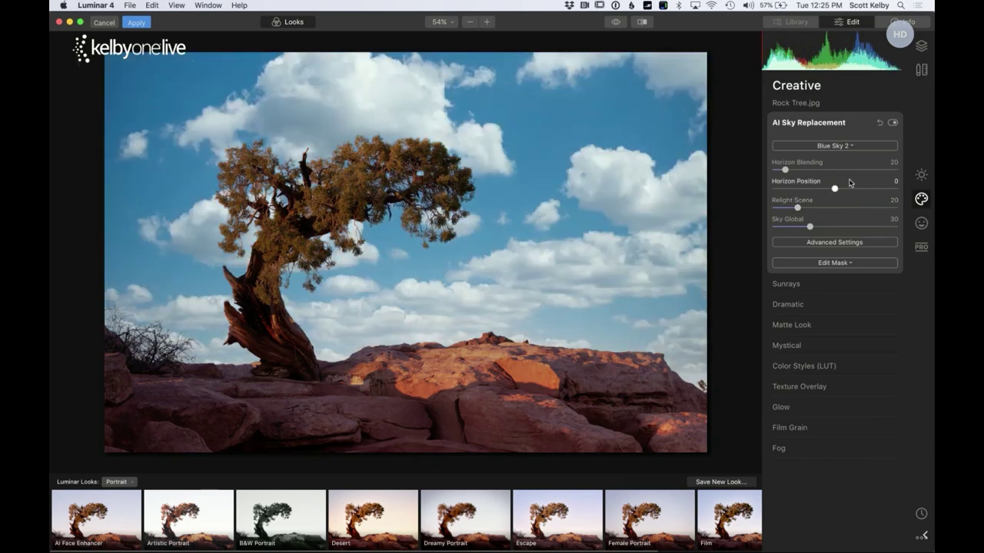
Try the night skies Galaxy 1, Galaxy 2 and Starry Night 1, and apply Starry Night 2 behind the tree
click(849, 146)
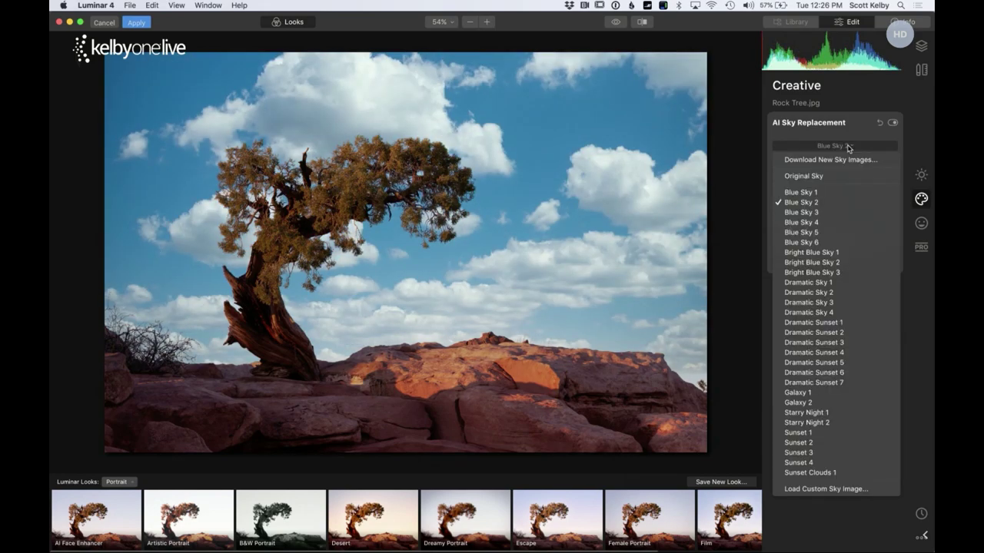
click(858, 394)
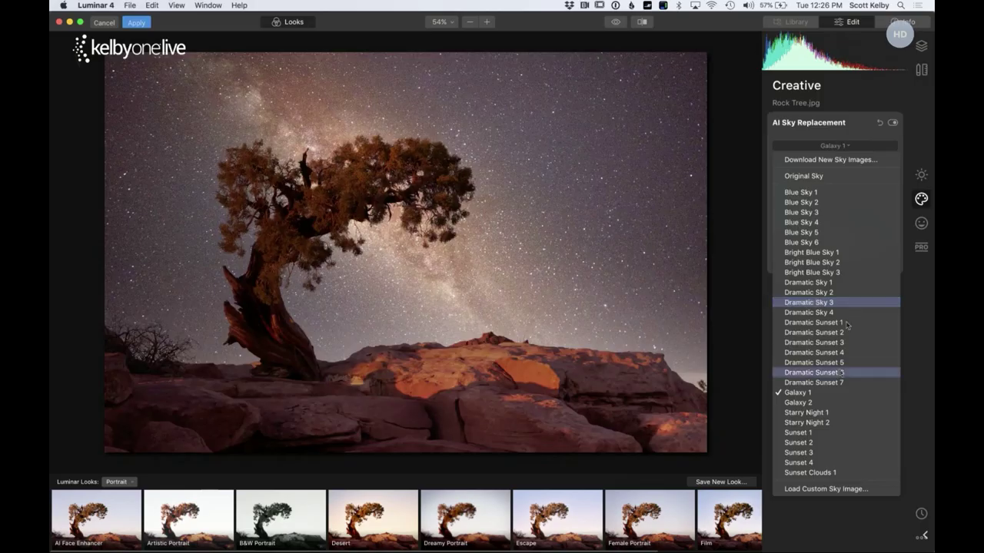
click(832, 402)
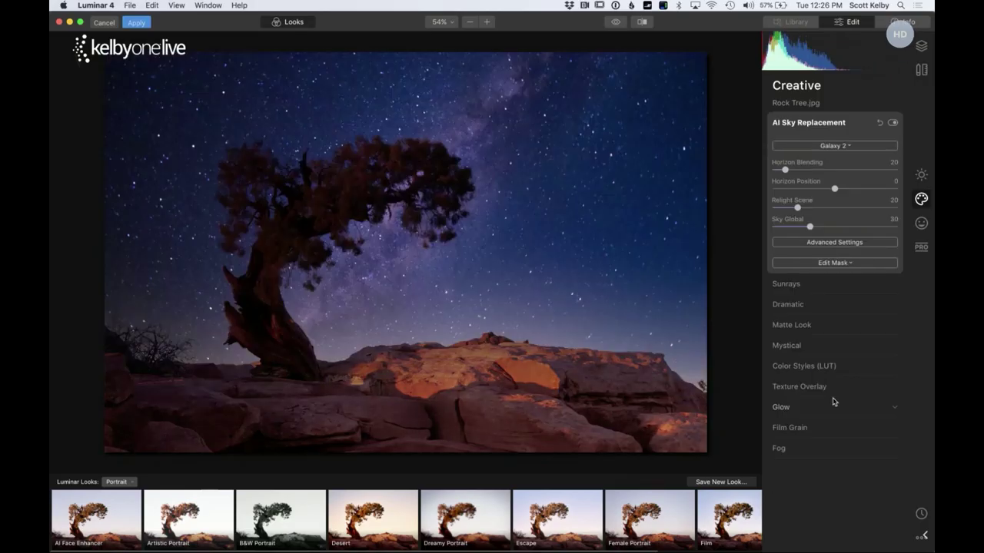
click(845, 145)
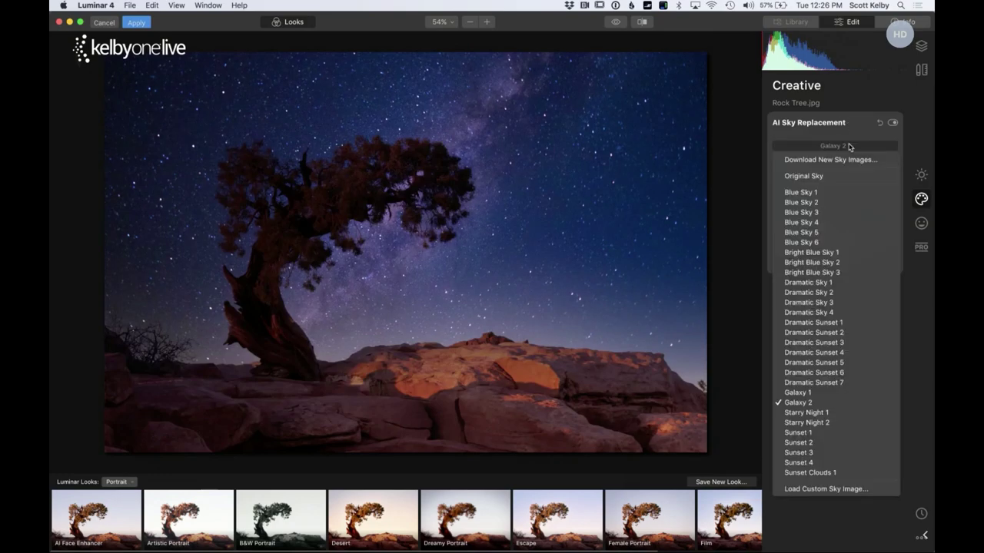
click(851, 412)
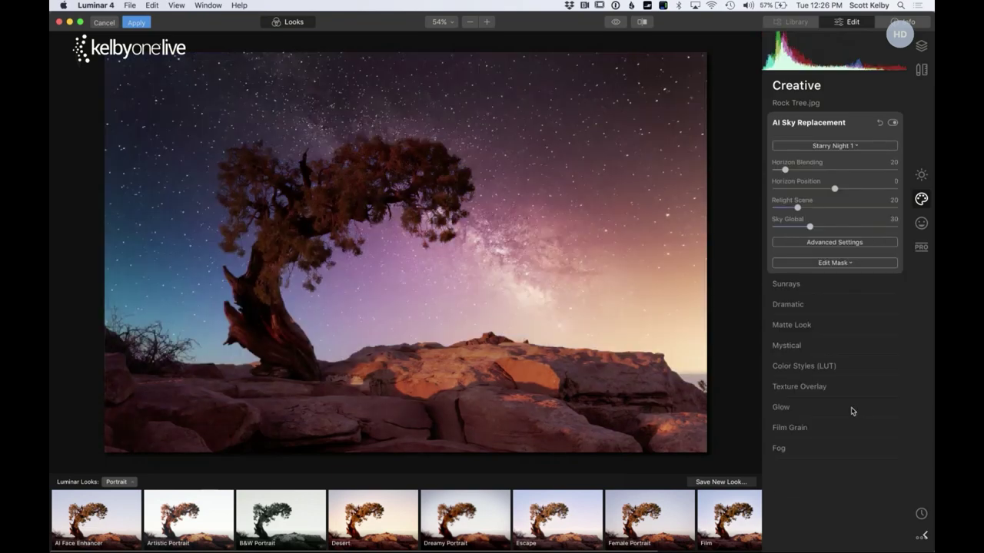
click(852, 147)
click(837, 421)
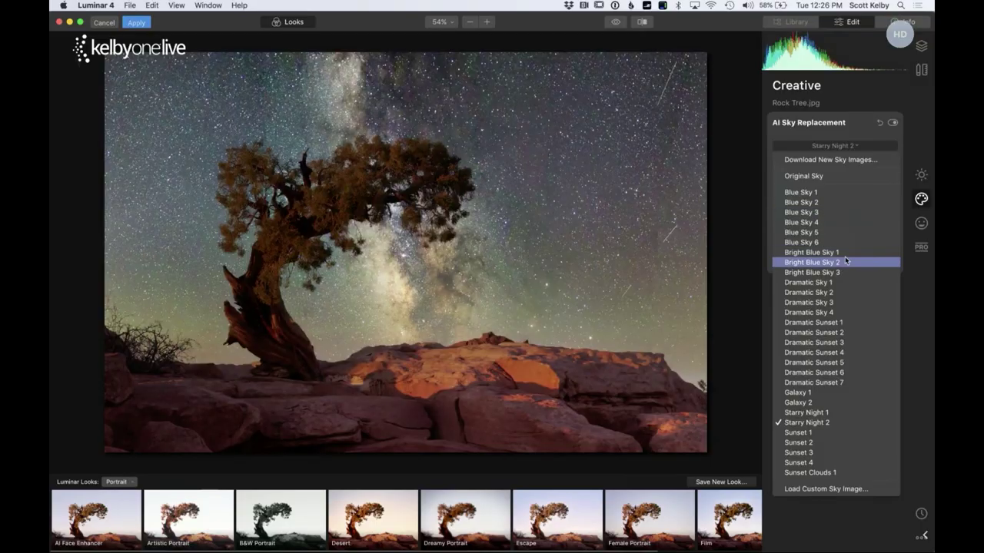
Replace the sky with Bright Blue Sky 2 and add Sunrays with an Amount of 30, centred just above the tree
click(845, 261)
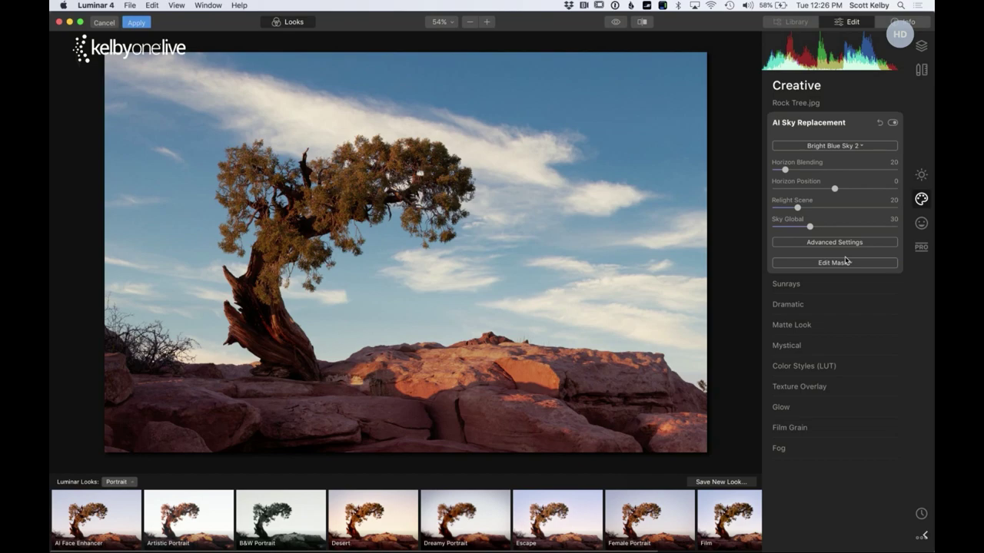
click(794, 286)
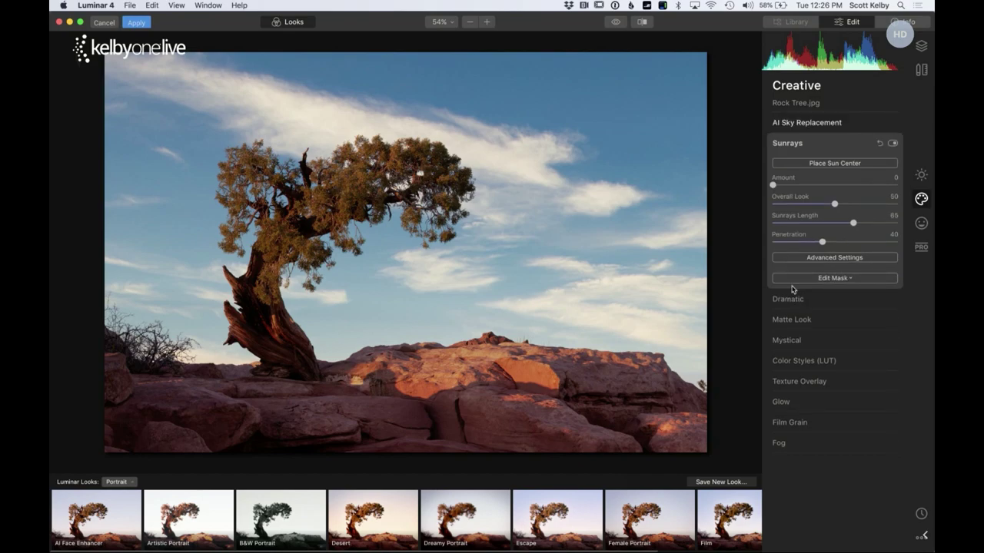
click(830, 163)
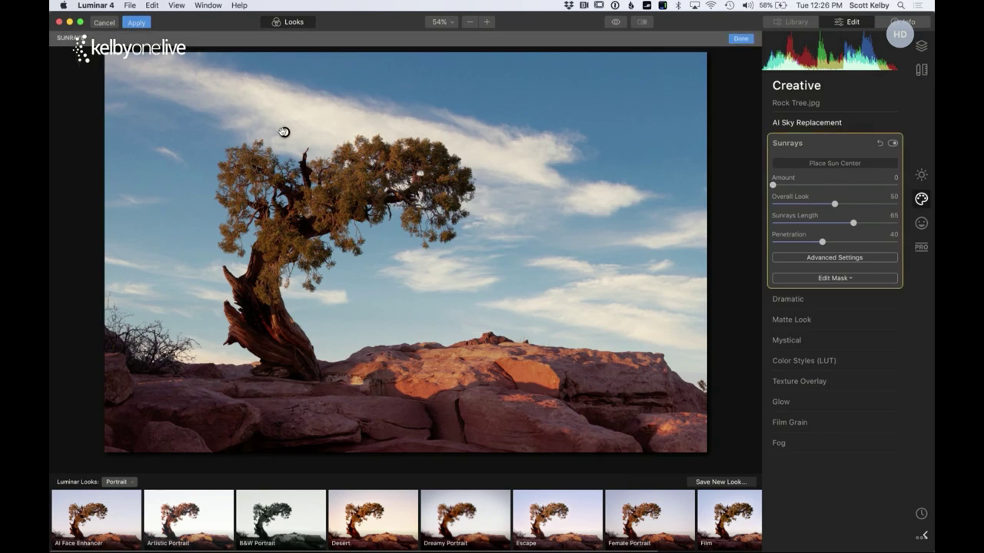
drag(772, 185, 809, 187)
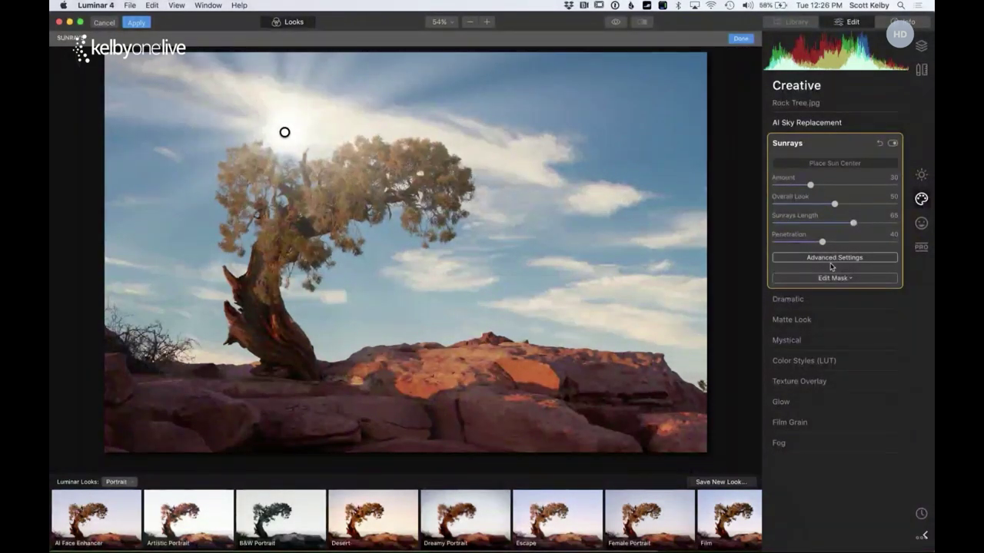
Set the Sunrays Warmth to 44 in the advanced settings and return to AI Sky Replacement
click(834, 257)
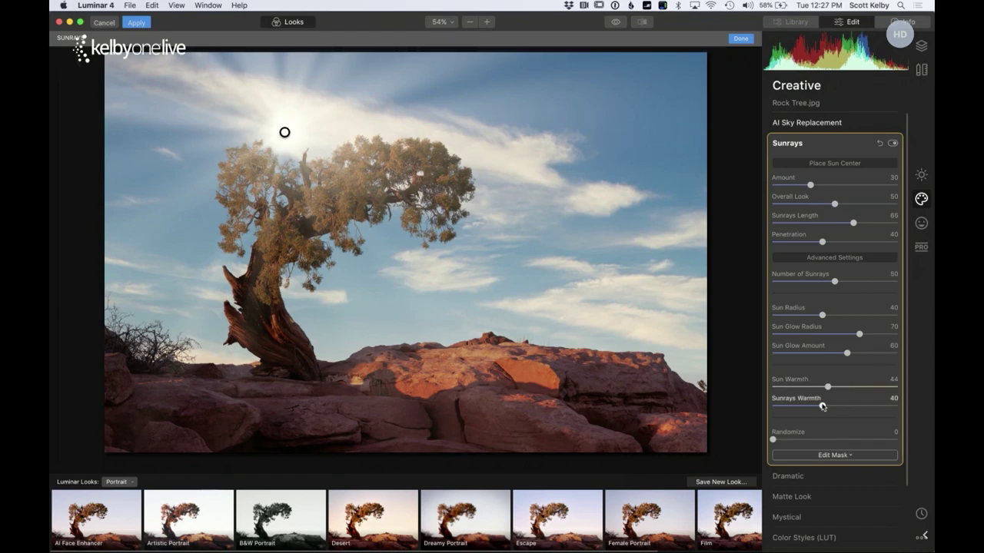
drag(823, 405, 827, 406)
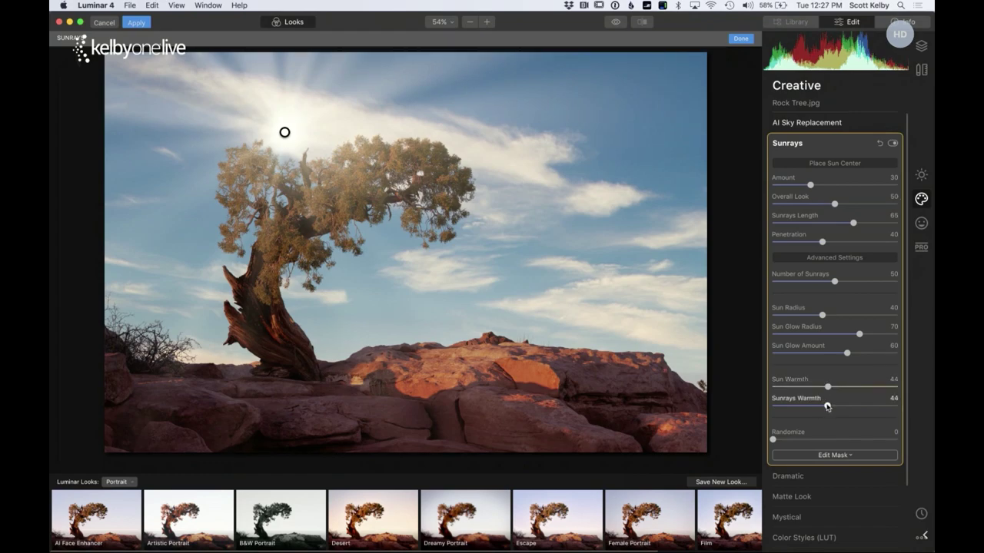
click(864, 126)
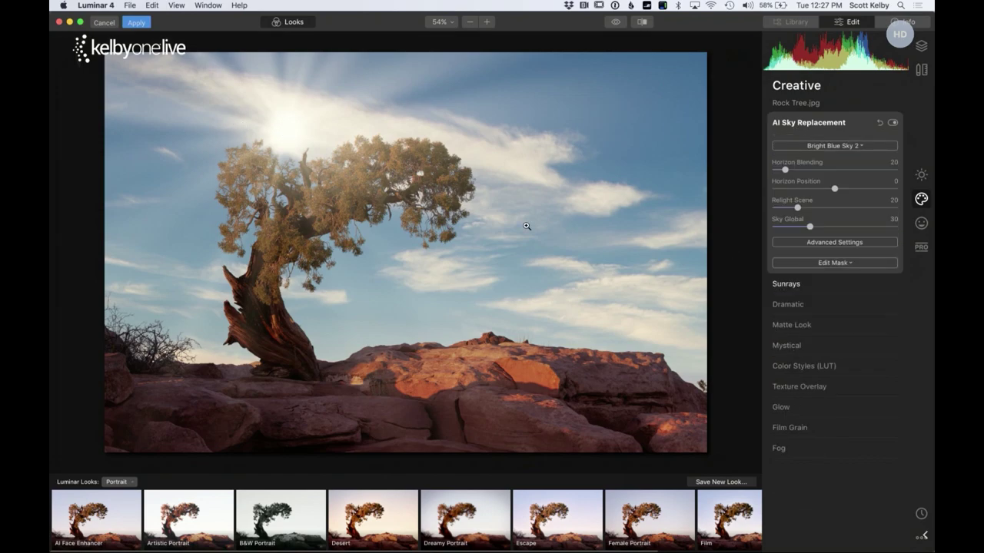
Move the sun center down behind the tree's foliage so that the rays shine through the branches onto the rocks
click(829, 286)
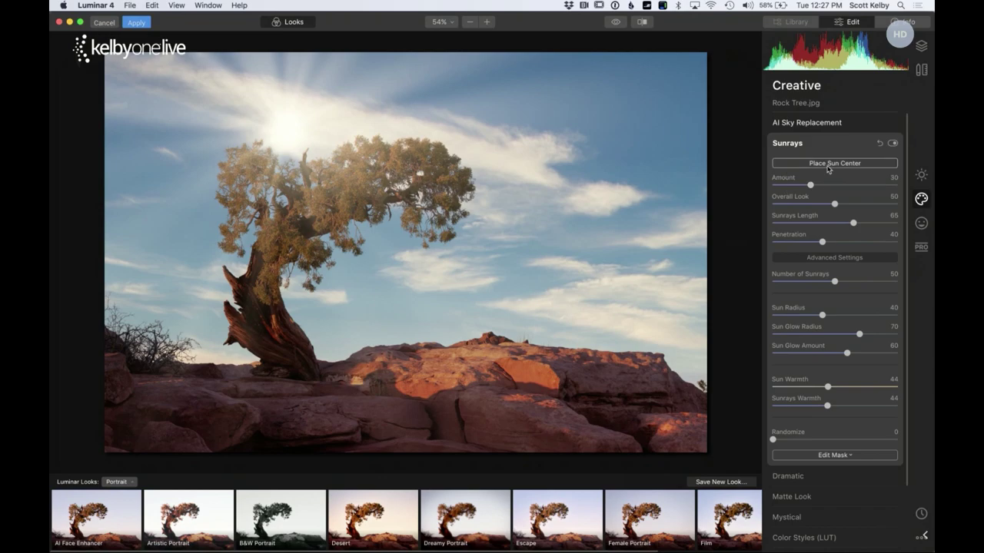
click(832, 165)
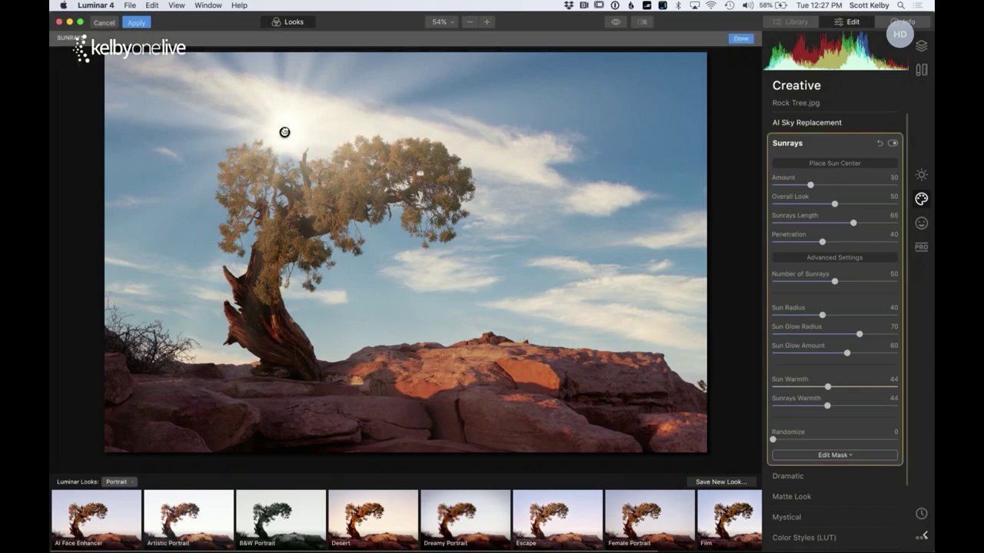
mouse_move(289, 138)
mouse_down()
mouse_move(326, 162)
mouse_move(350, 225)
mouse_move(386, 213)
mouse_move(422, 229)
mouse_move(290, 236)
mouse_move(246, 323)
mouse_move(192, 300)
mouse_move(246, 173)
mouse_move(276, 146)
mouse_move(370, 199)
mouse_up()
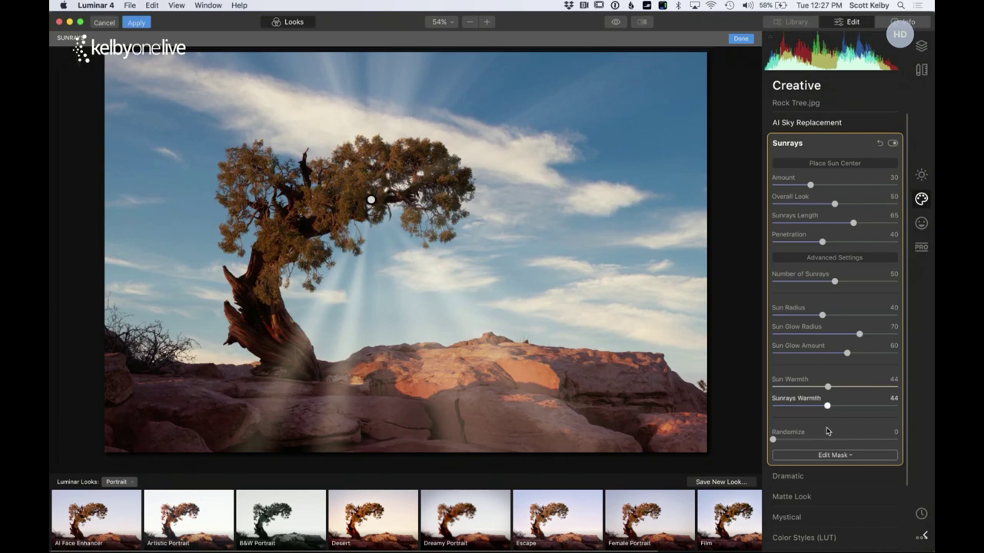
click(103, 23)
click(570, 85)
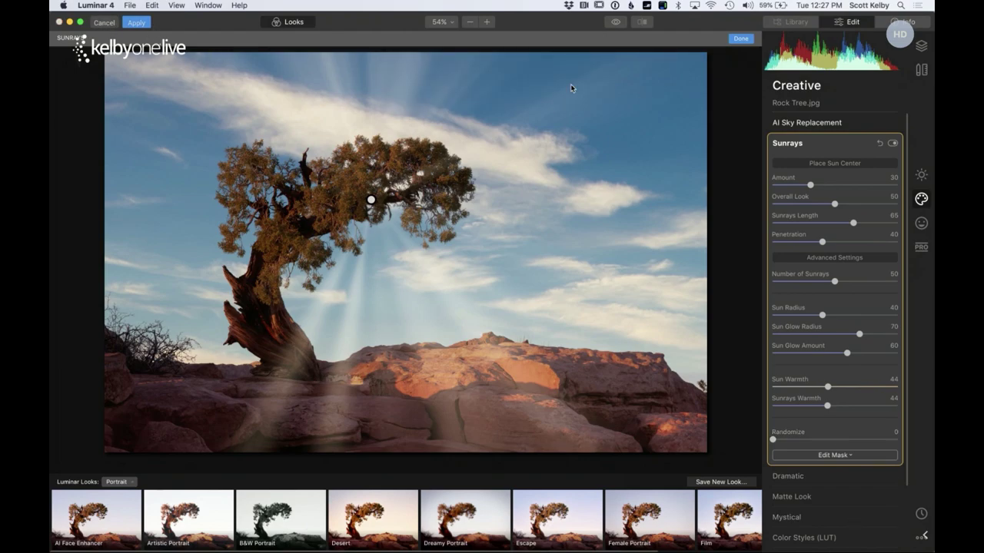